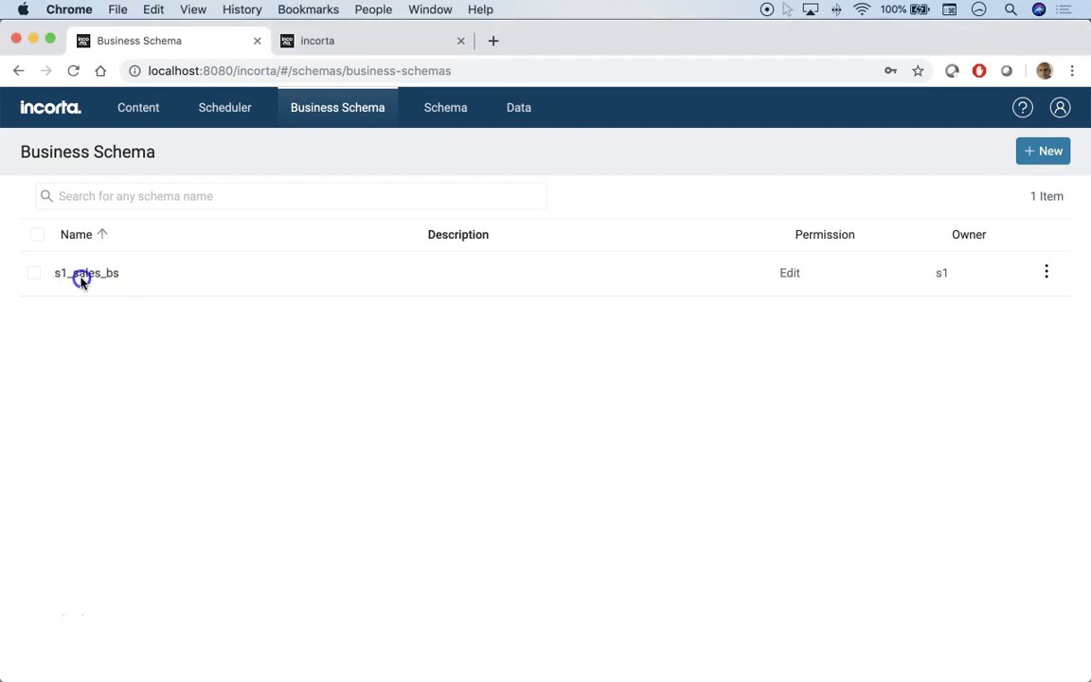
Step: Open the s1_sales_bs business schema and start editing its sales view
left_click(83, 277)
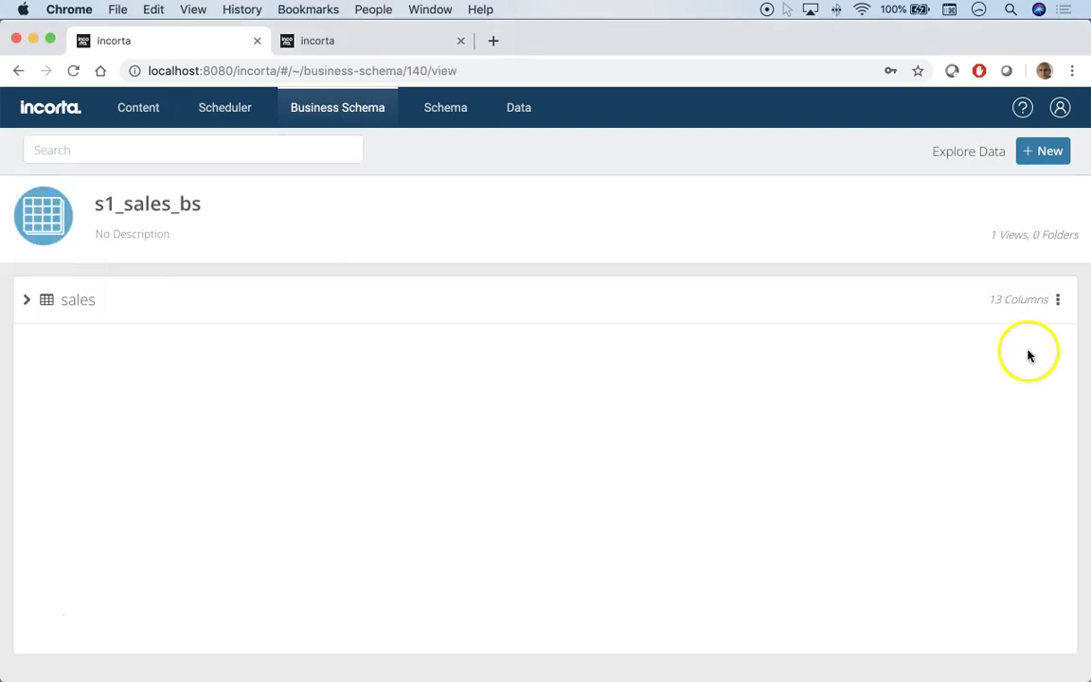
left_click(1057, 300)
left_click(966, 333)
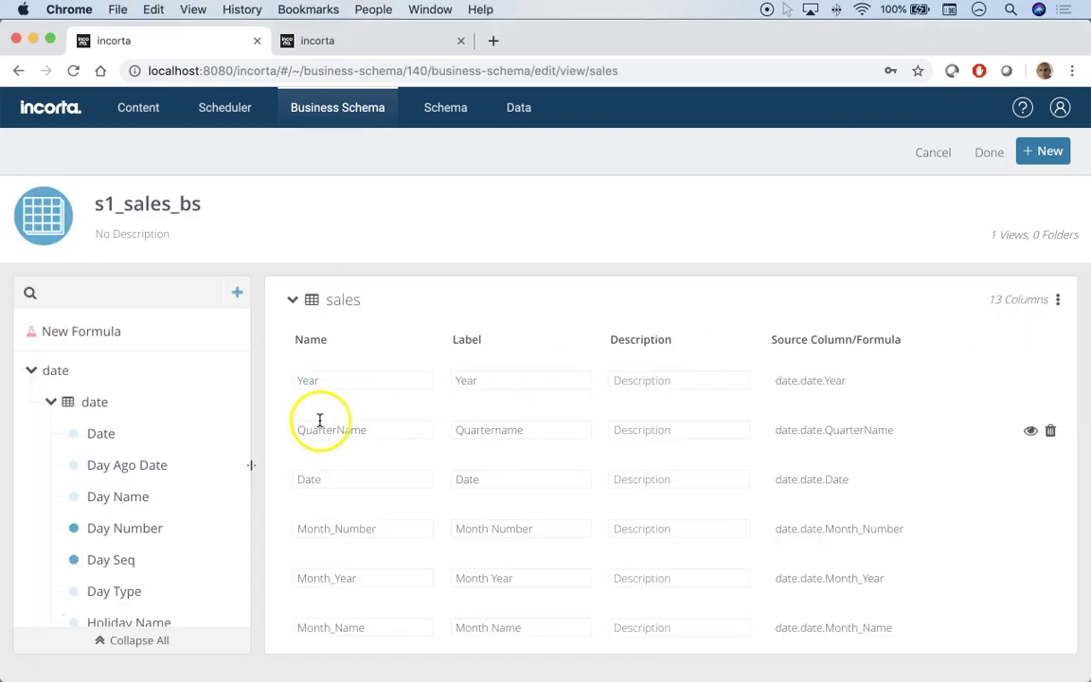
Step: Add a formula column at the end of the sales view with YTD_Current_Year_Flag as both name and label
scroll(412, 465, "down", 5)
left_click_drag(142, 345, 431, 625)
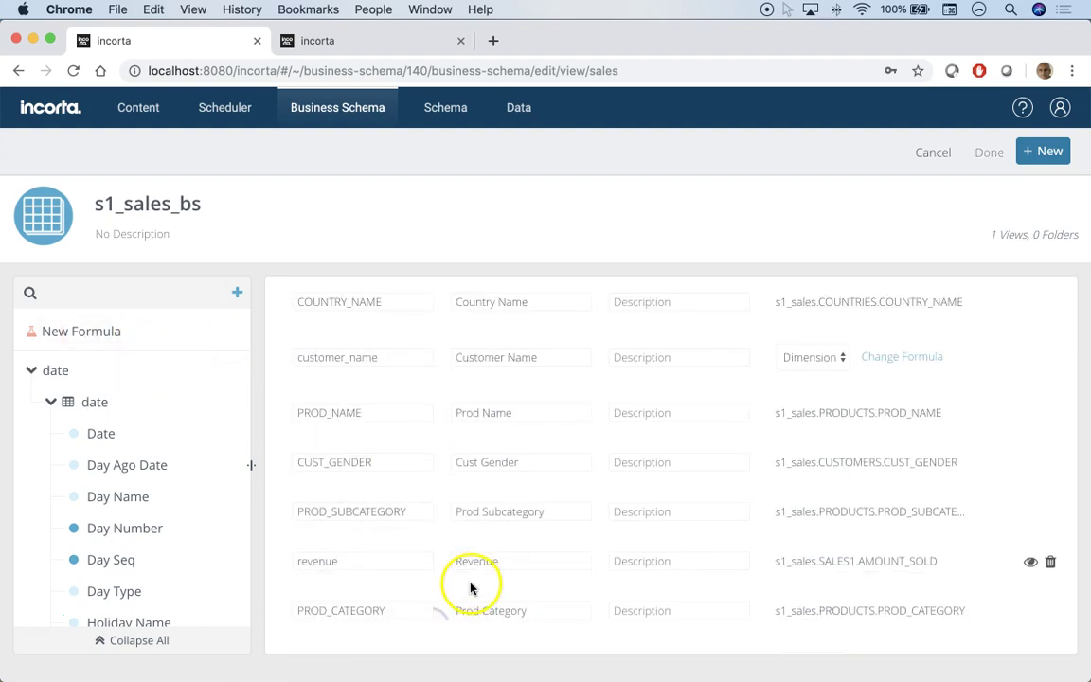
left_click(326, 604)
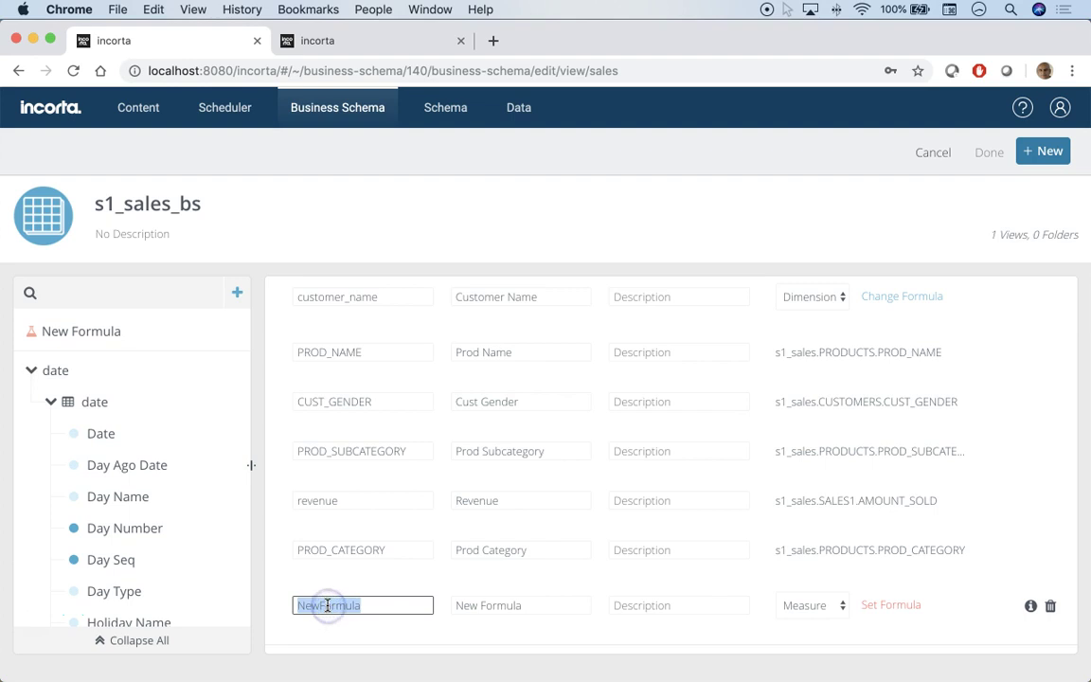
type("Y")
key("BackSpace")
type("YTD")
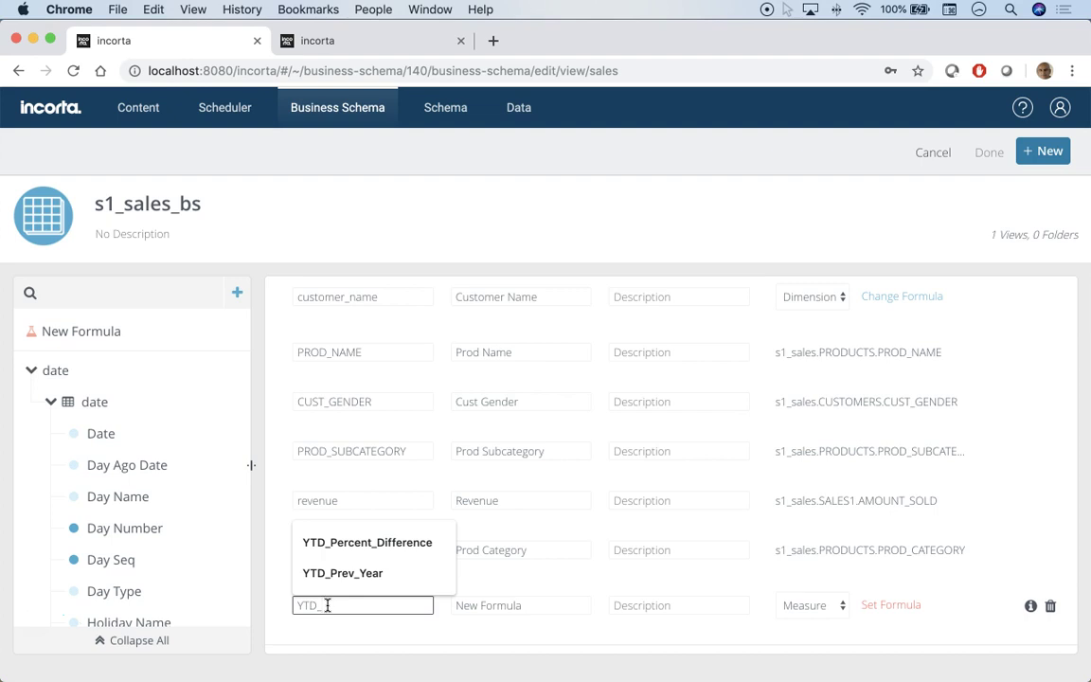
type("_Current_Year_Flag")
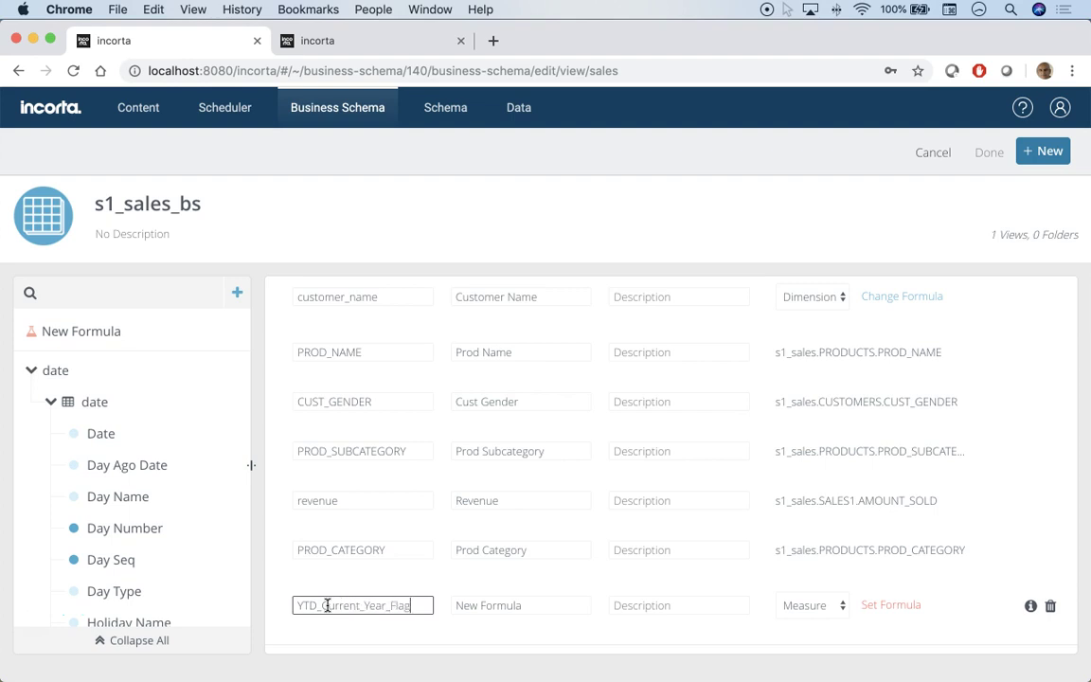
key("super+a")
key("super+c")
key("Tab")
key("super+v")
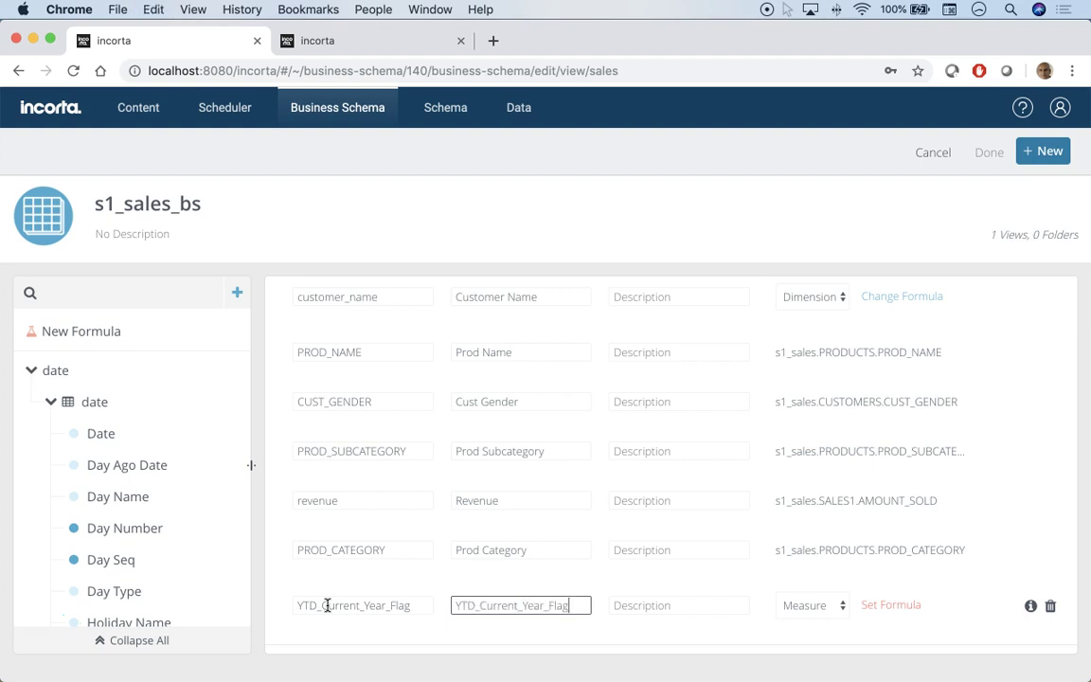
Step: Set the YTD_Current_Year_Flag formula to if(and(date.date.Year=$currentYear, date.date.Date<=$currentDate), 1, 0), copied from the TextEdit notes
left_click(890, 607)
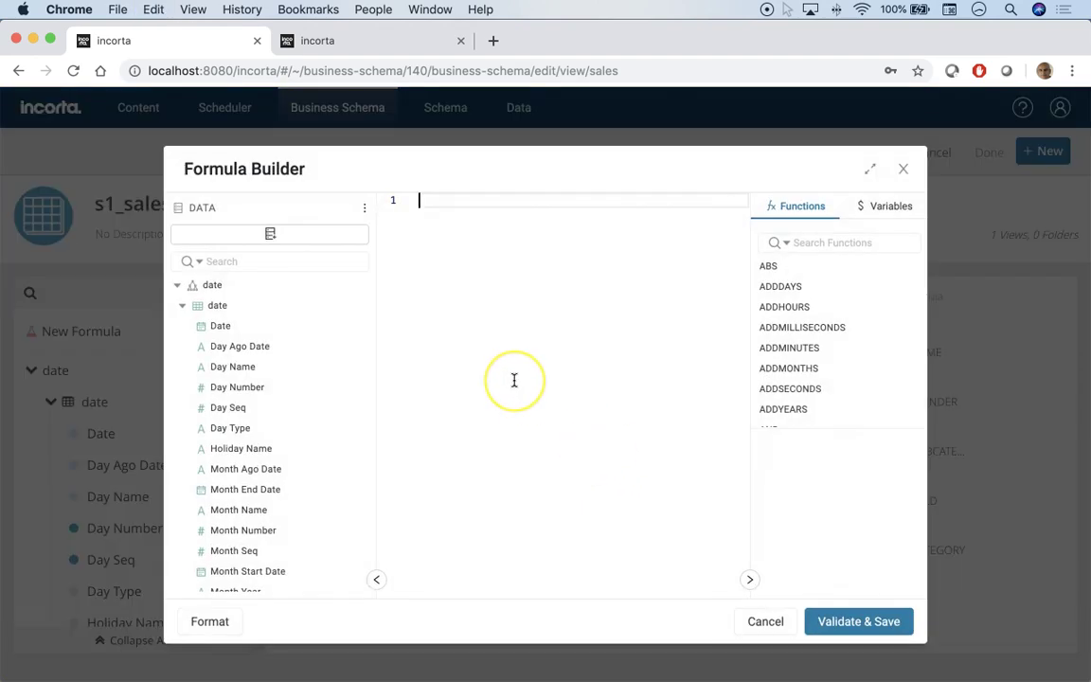
key("super+Tab")
key("super+Tab")
key("super+Tab")
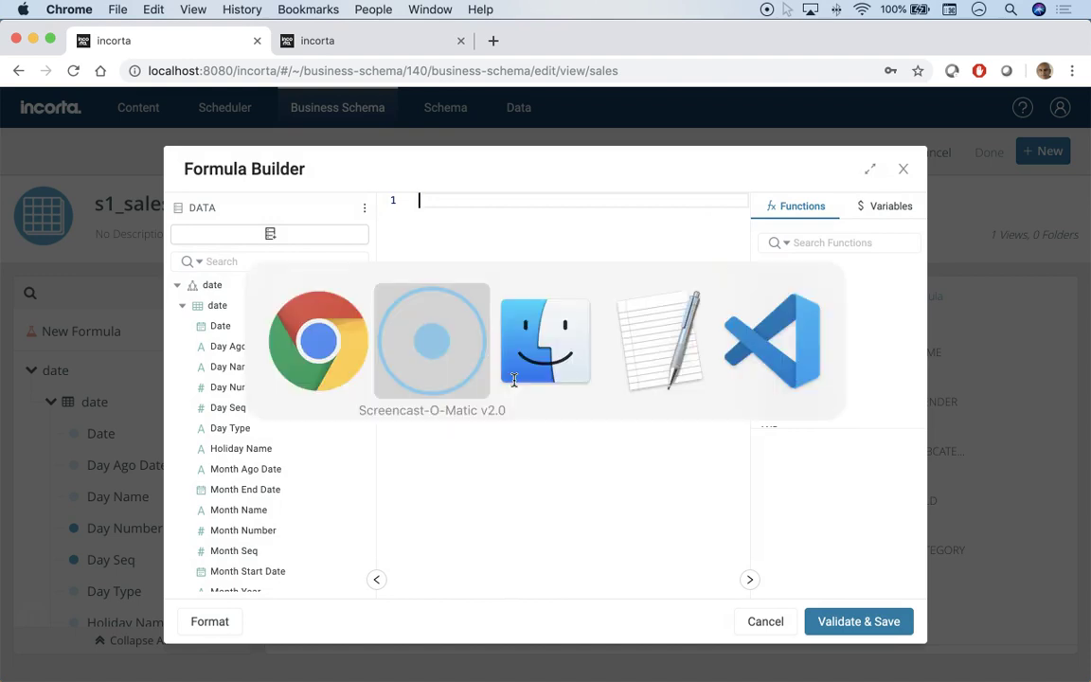
key("super+Tab")
key("super+v")
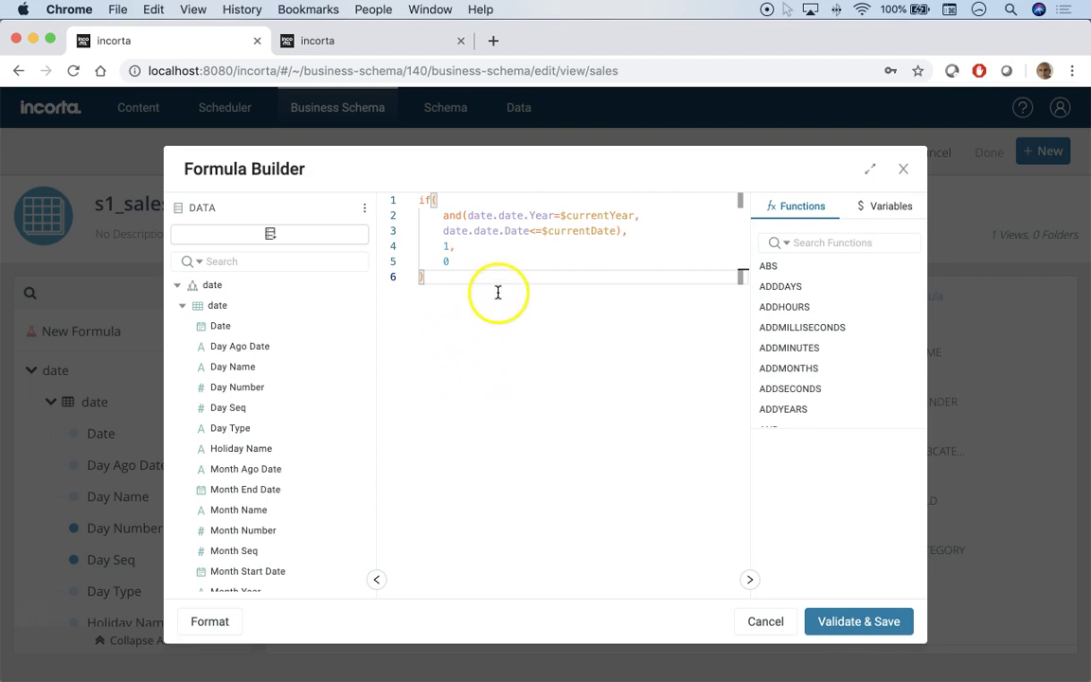
Step: Review the formula's current-year and current-date conditions and its return value of 1, and validate and save it
left_click(749, 581)
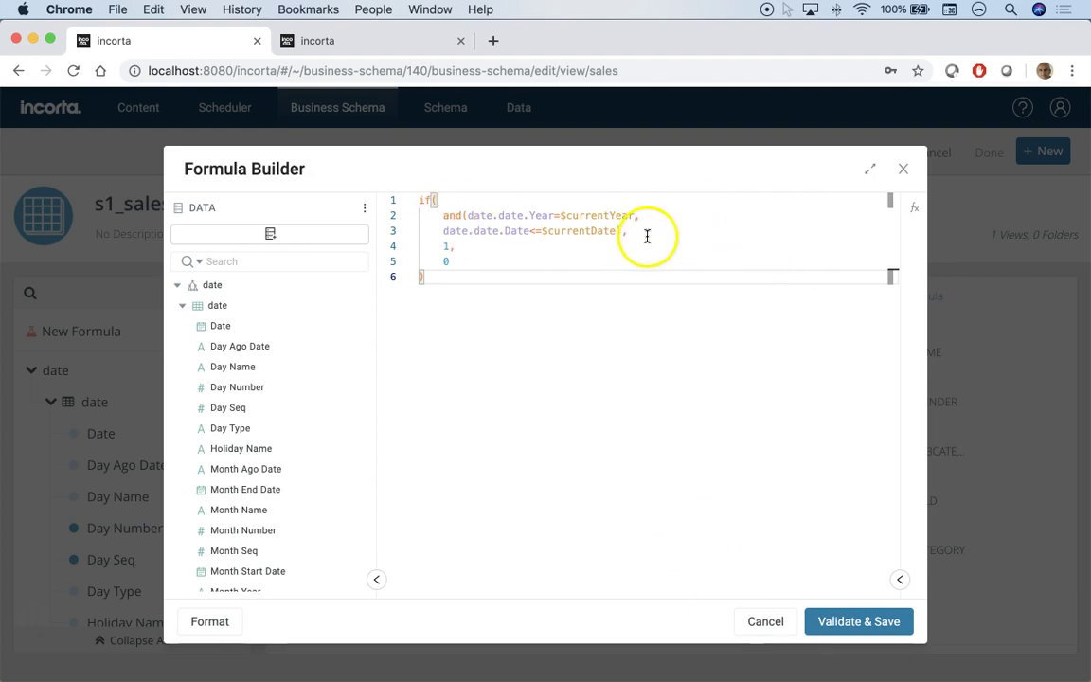
double_click(450, 218)
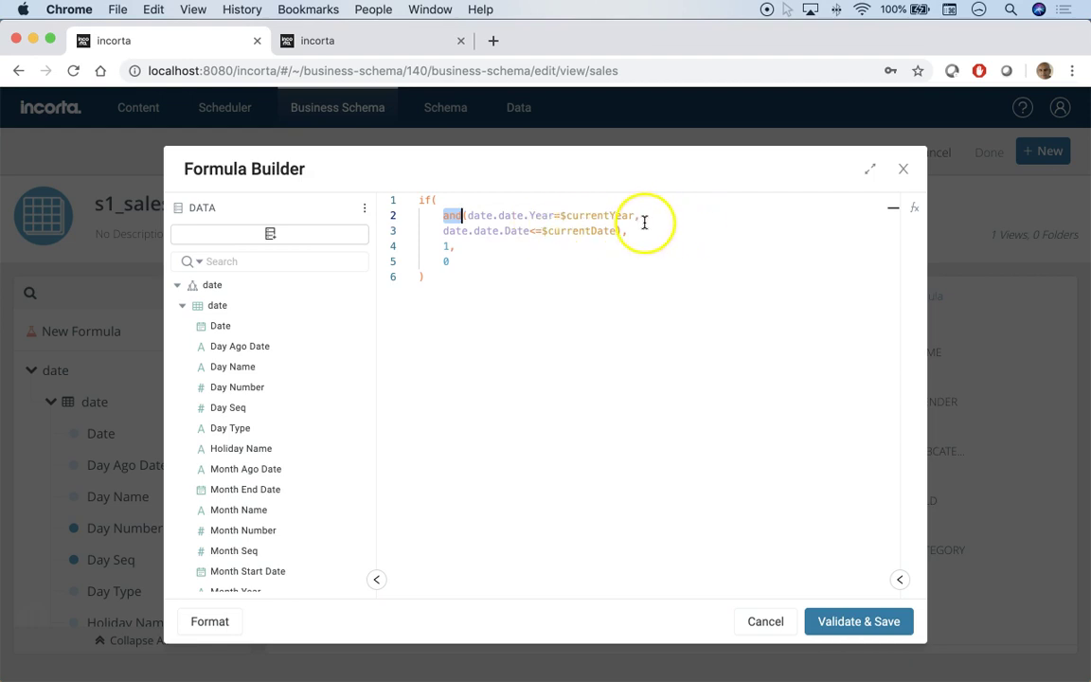
left_click_drag(560, 216, 628, 219)
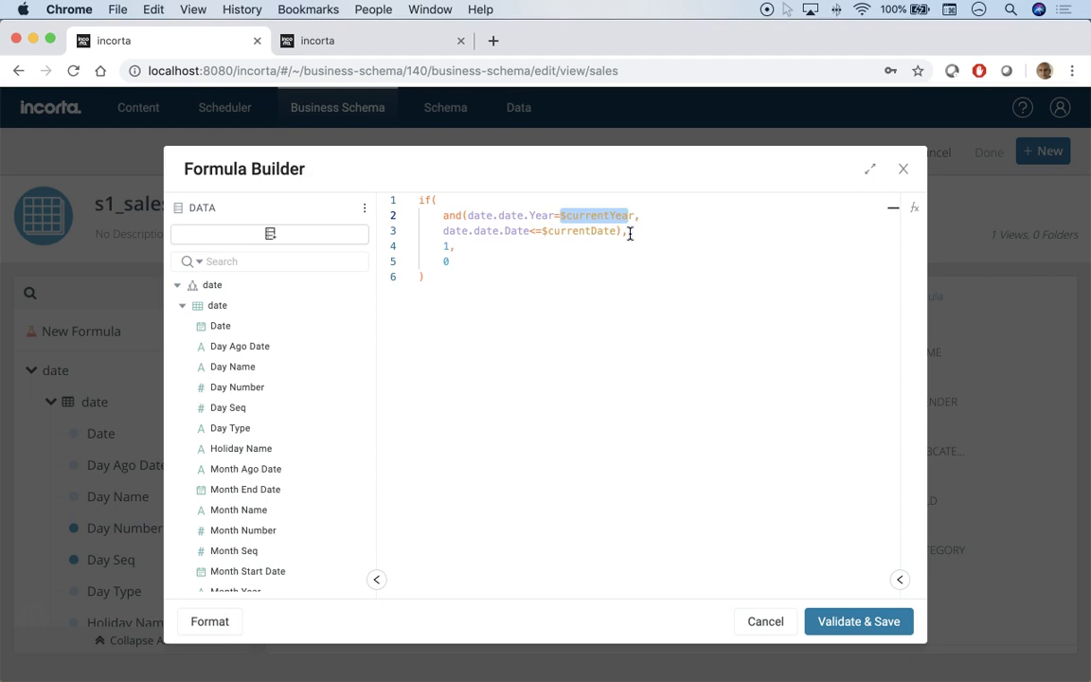
left_click(512, 232)
double_click(512, 231)
left_click(579, 231)
mouse_move(545, 232)
left_mouse_down()
mouse_move(608, 232)
mouse_move(561, 229)
left_mouse_up()
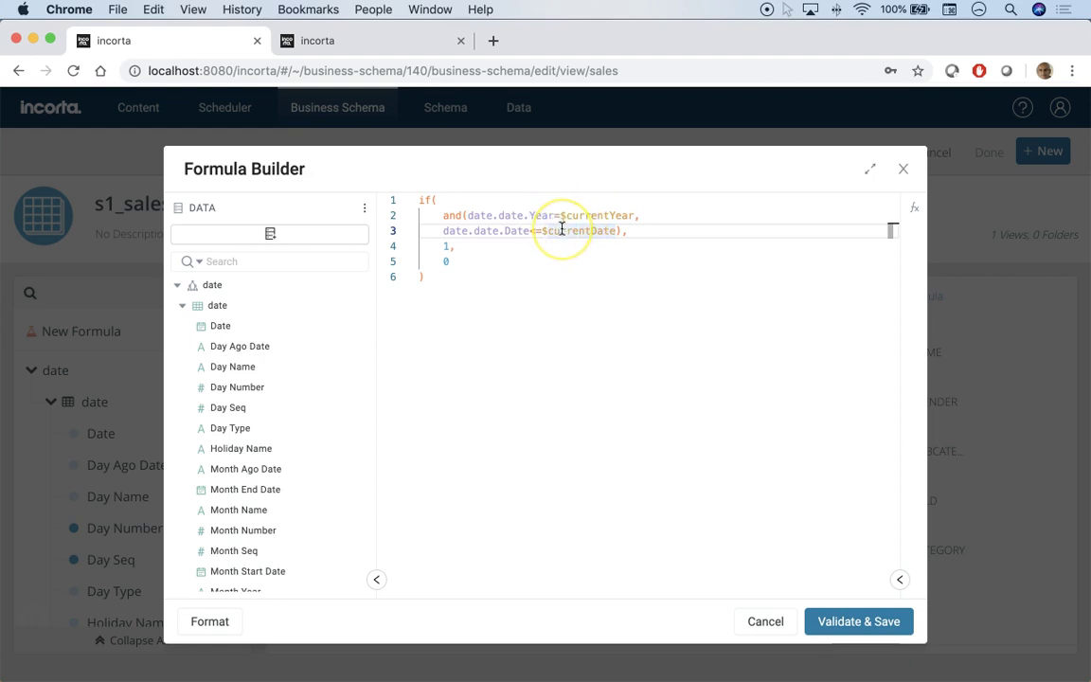
left_click(451, 219)
double_click(446, 246)
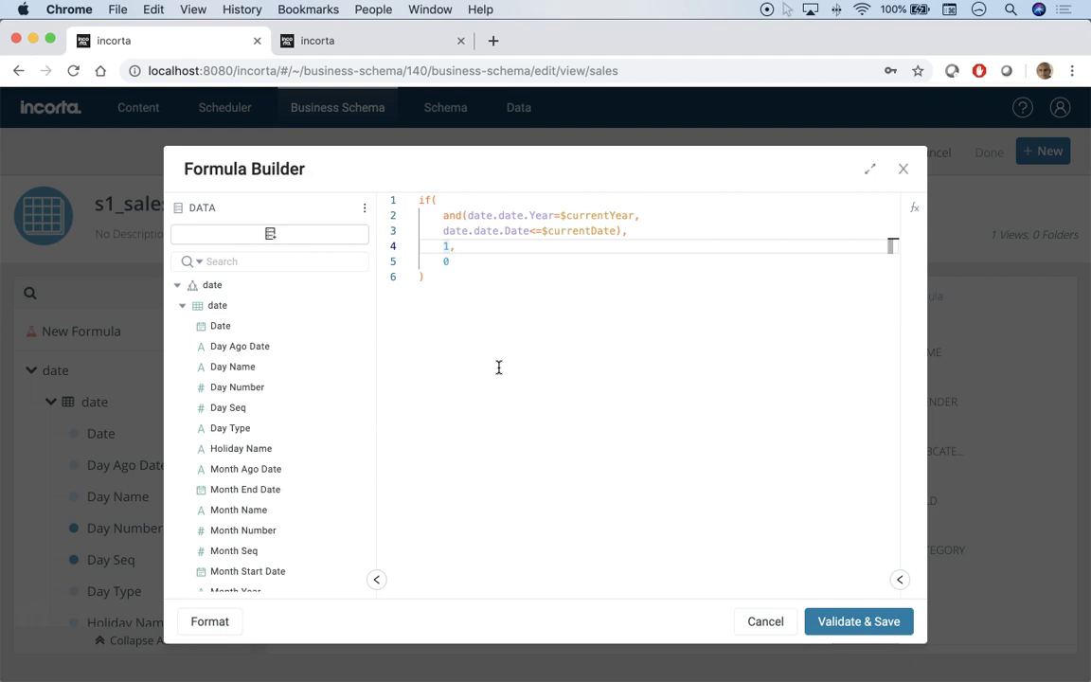
left_click(845, 622)
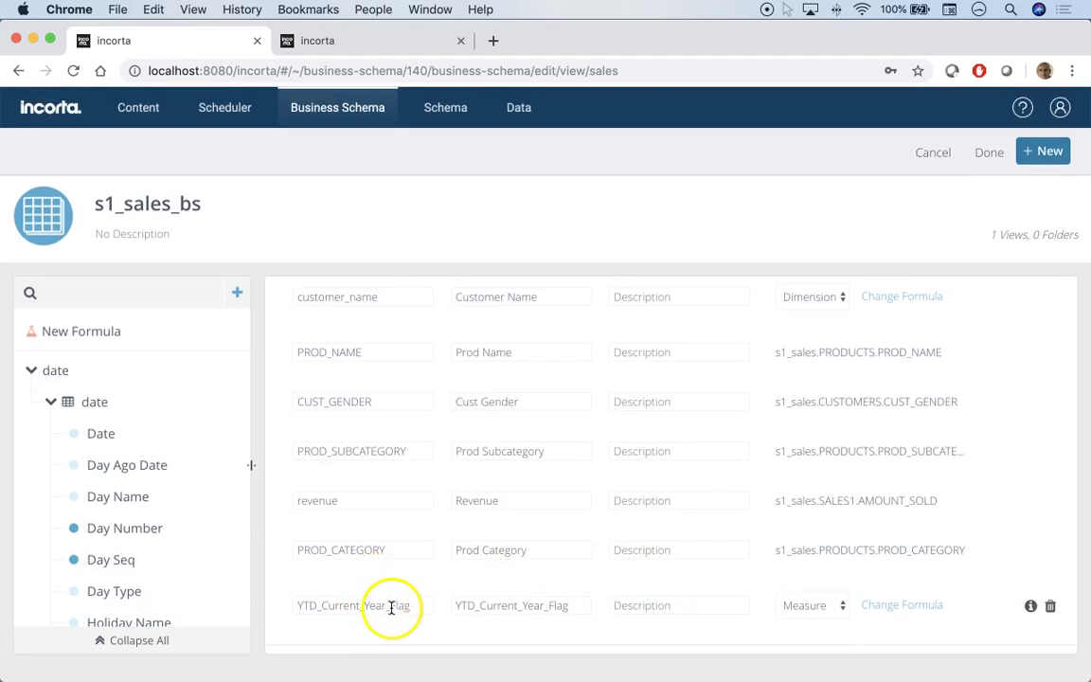
Step: Add another formula column below the current-year flag with YTD_Prev_Year_Flag as both name and label
left_click_drag(83, 330, 367, 625)
double_click(325, 603)
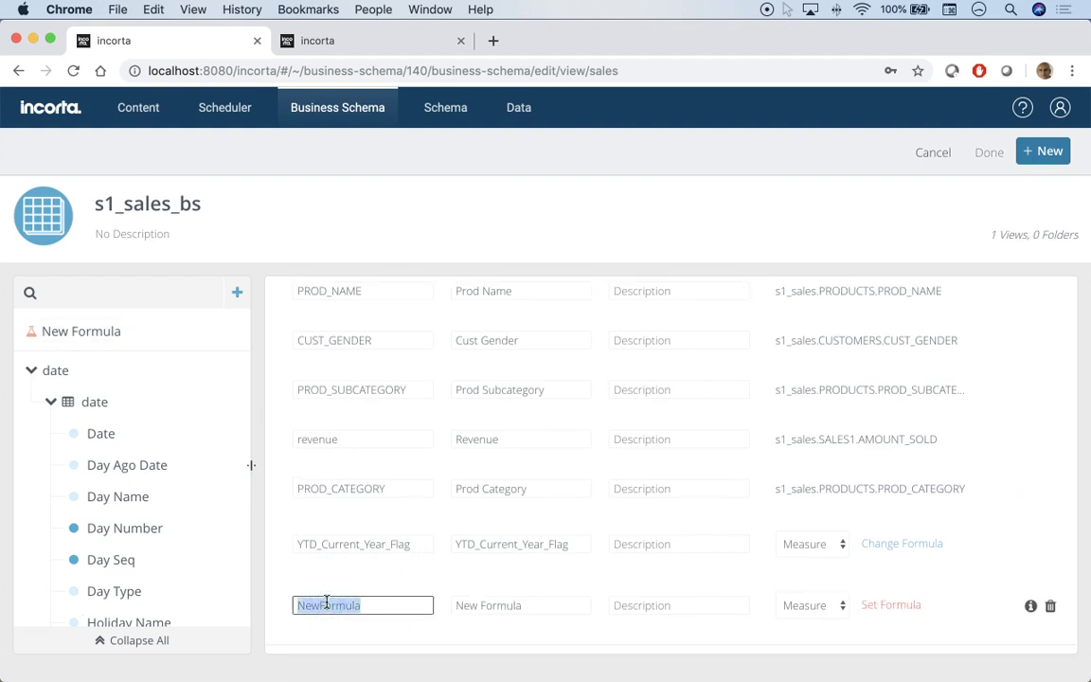
type("YTD_")
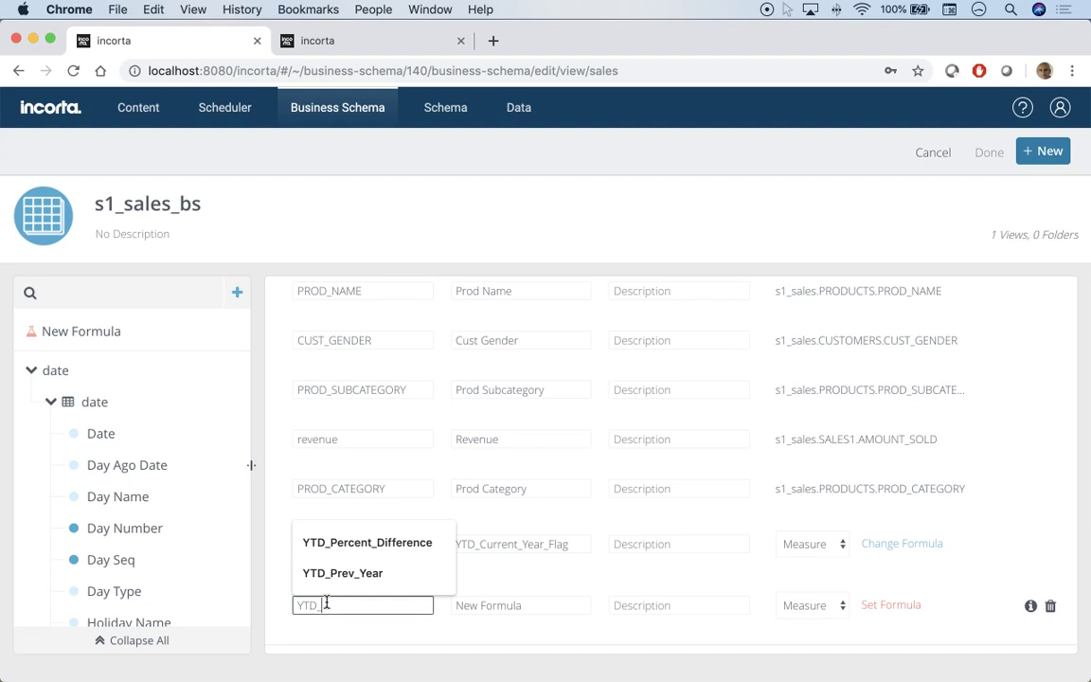
type("Prev")
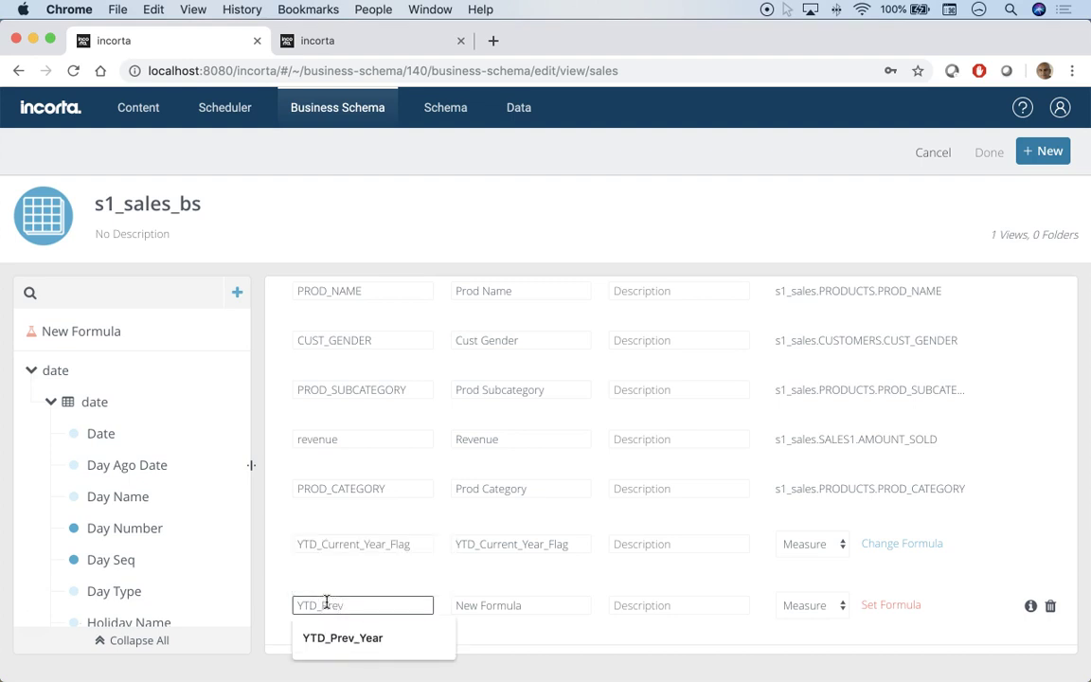
type("_Yer")
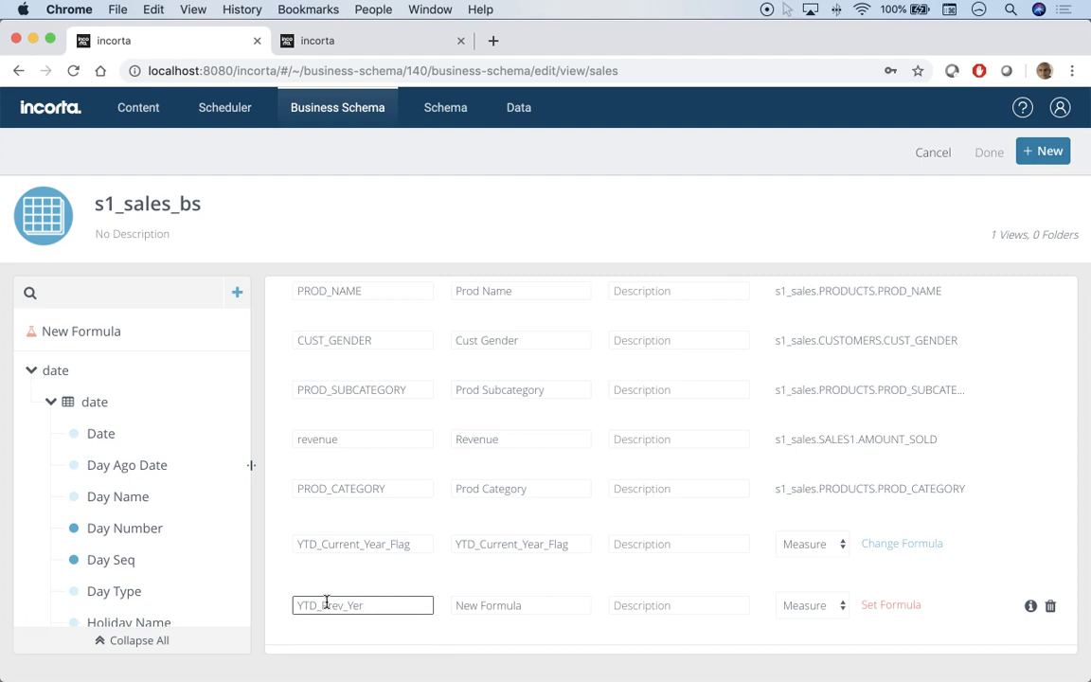
key("BackSpace")
type("ar_Flag")
key("super+a")
key("super+c")
key("Tab")
key("super+v")
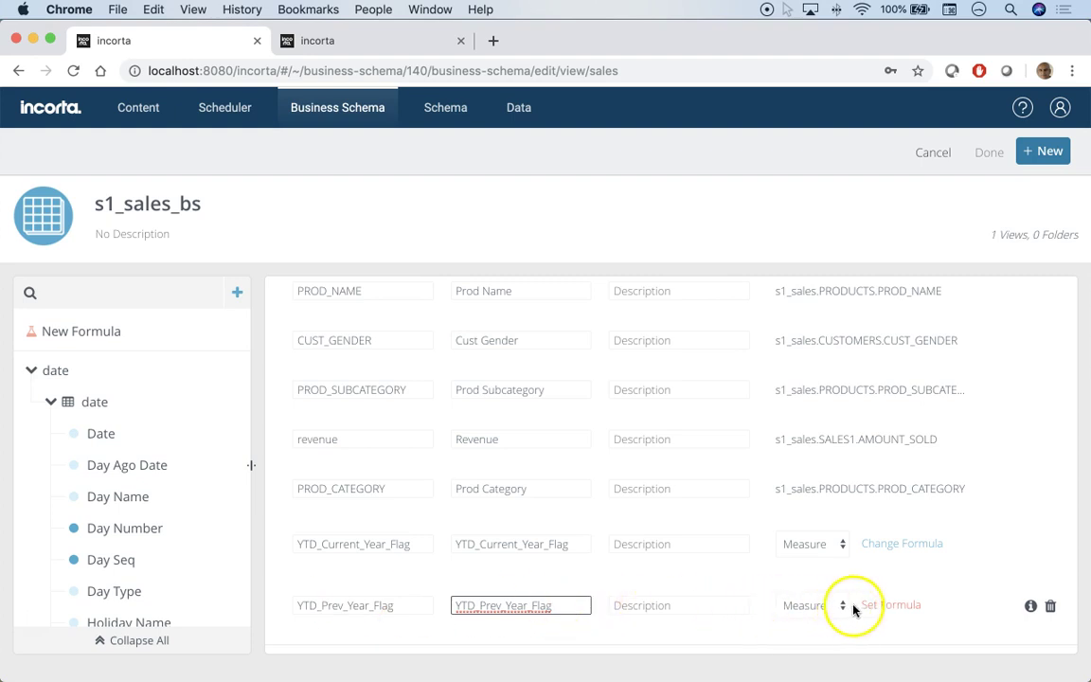
Step: Set the YTD_Prev_Year_Flag formula to if(and(date.date.Year=$lastYear, date.date.Date<=$yearAgo), 1, 0), copied from TextEdit, and validate and save it
left_click(886, 604)
key("super+Tab")
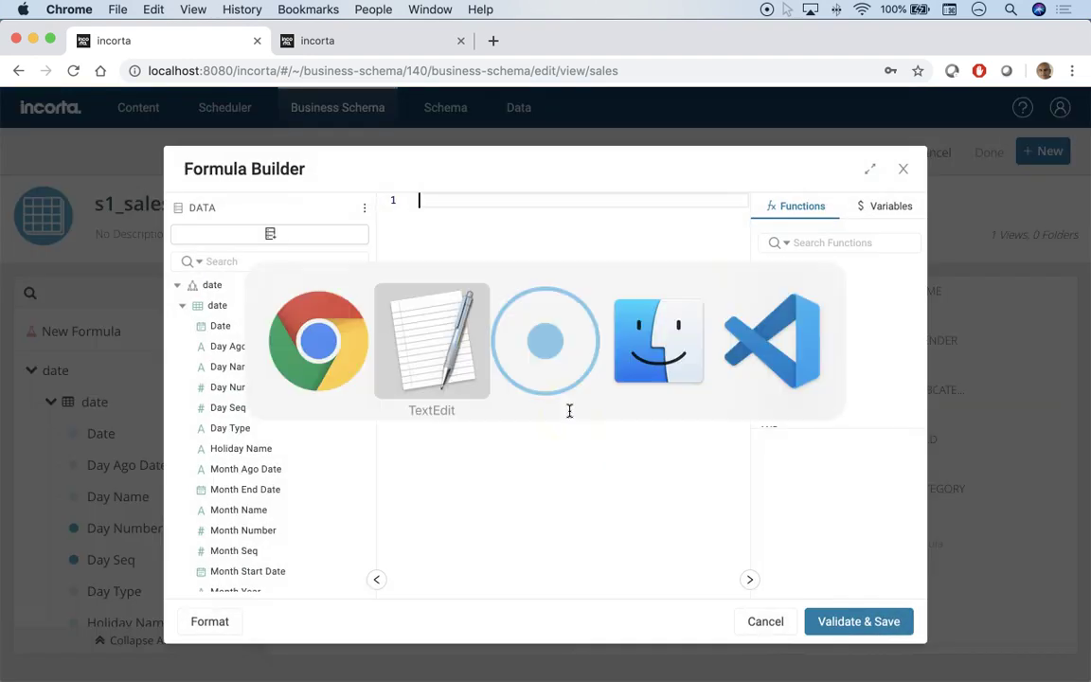
left_click_drag(129, 230, 93, 174)
key("super+Tab")
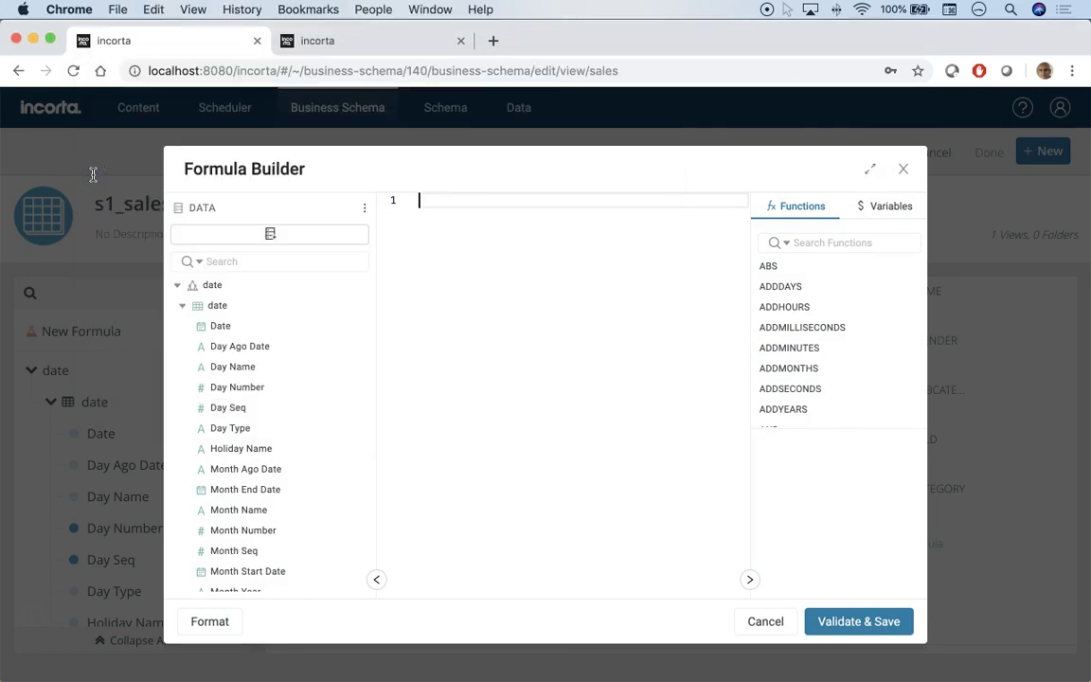
key("super+v")
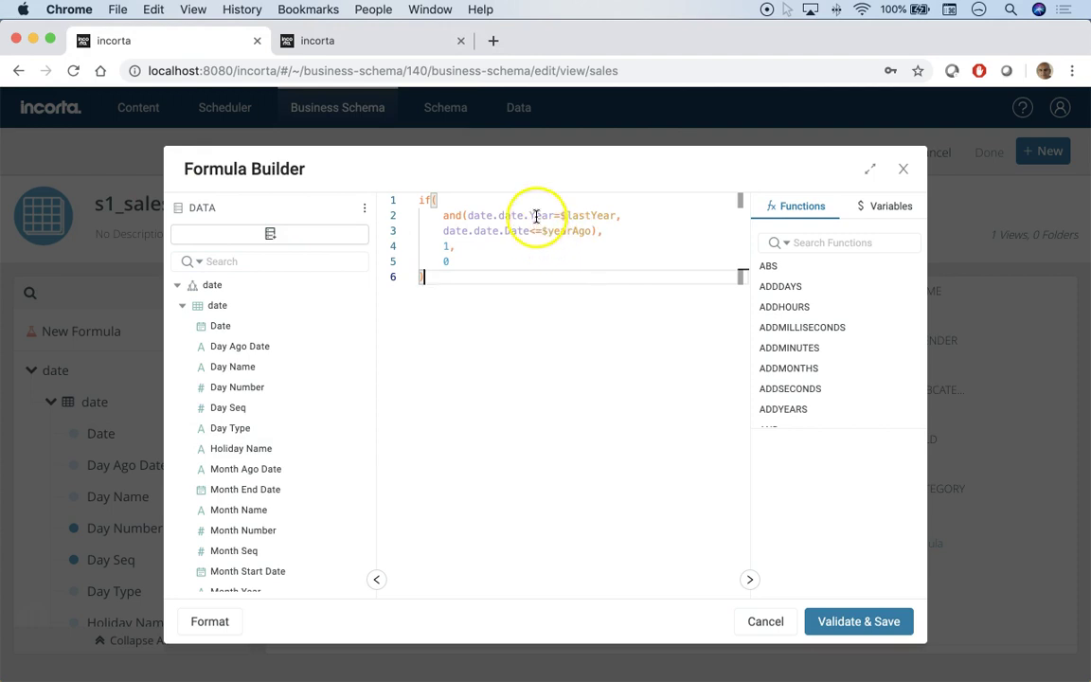
double_click(587, 215)
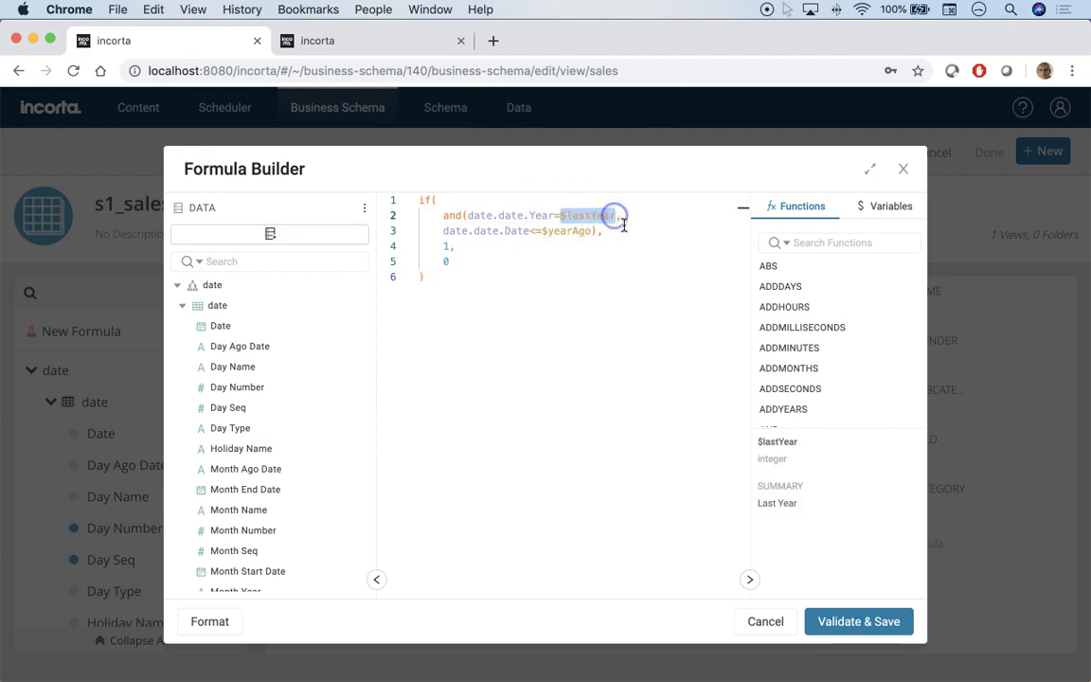
double_click(599, 216)
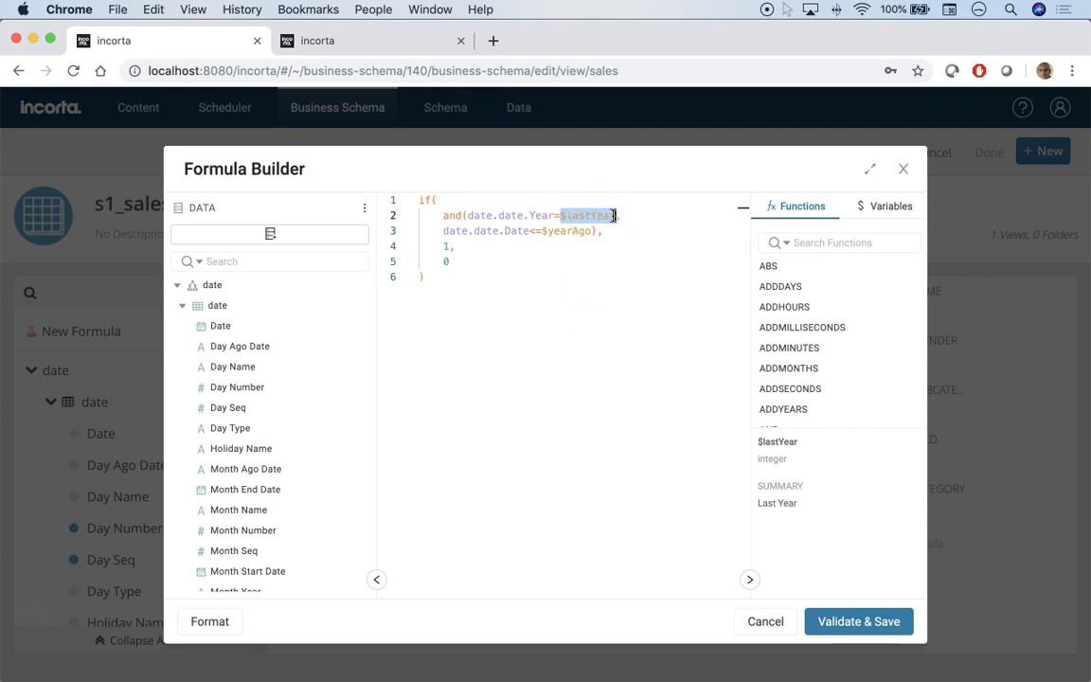
double_click(554, 231)
left_click(582, 309)
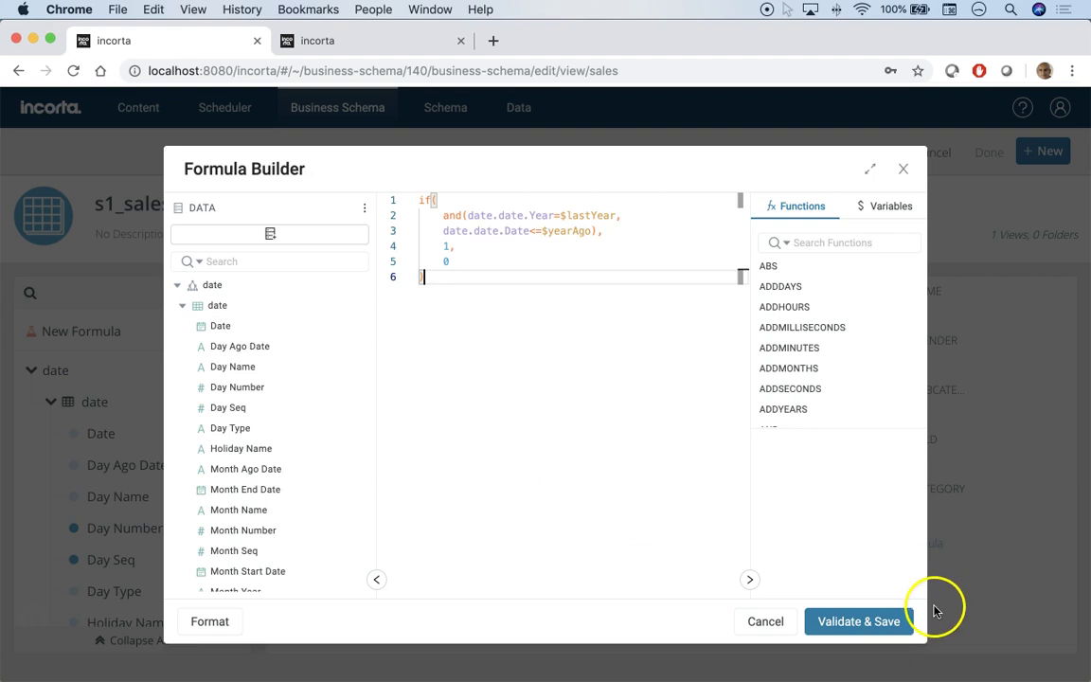
left_click(838, 617)
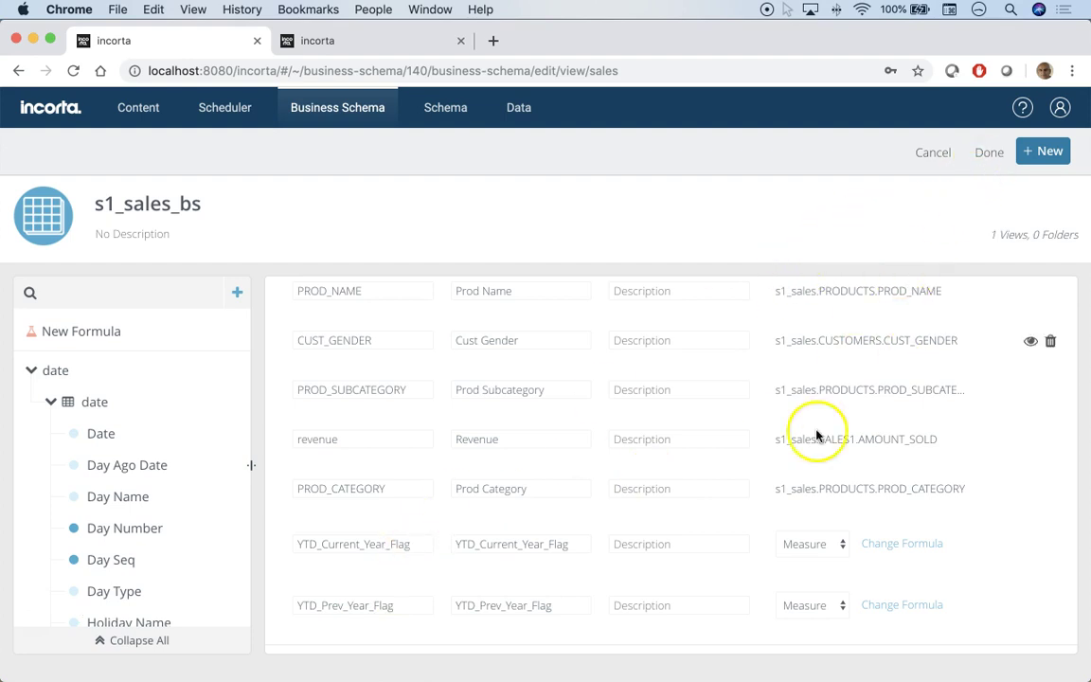
Step: Finish editing the sales view and reopen it for editing from the s1_sales_bs business schema
left_click(988, 153)
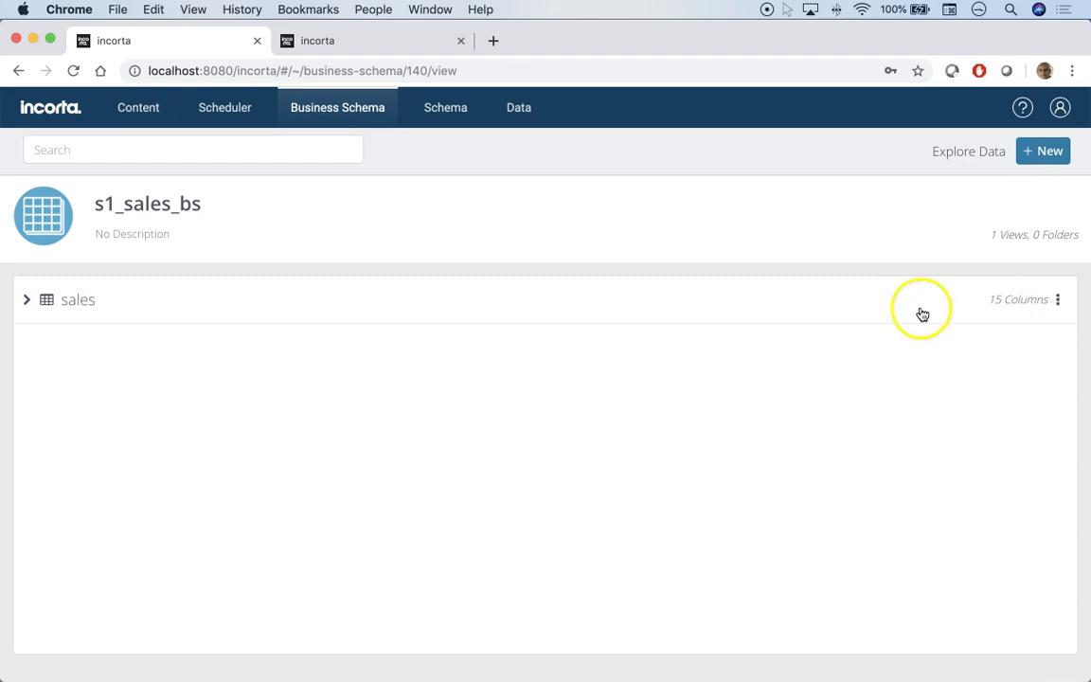
left_click(1017, 311)
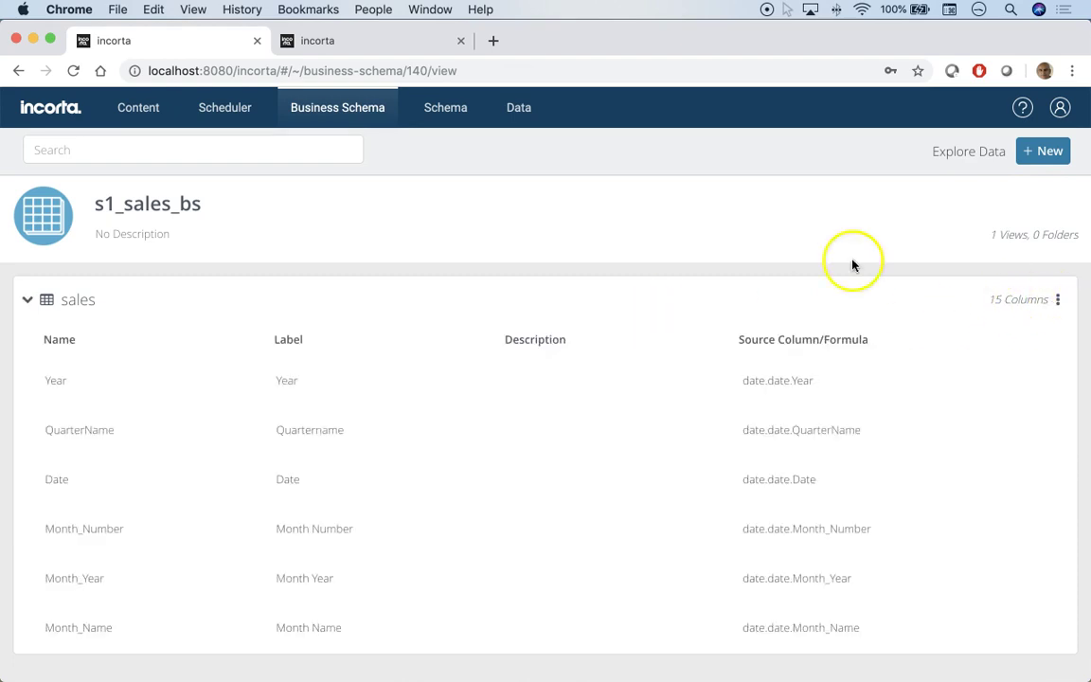
left_click(375, 114)
left_click(139, 285)
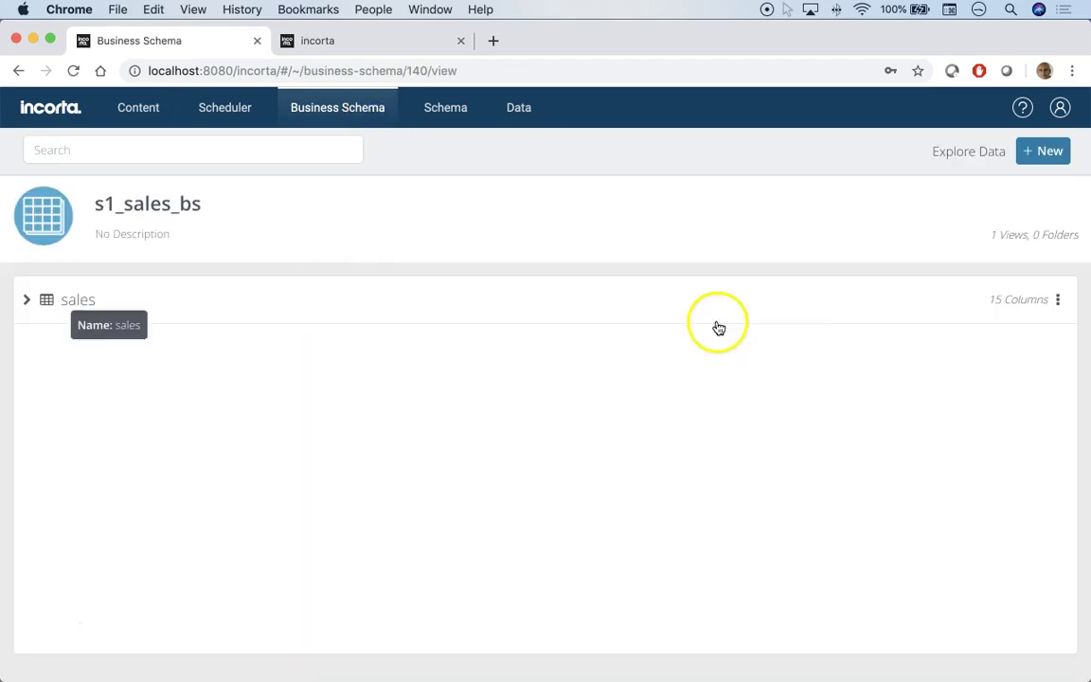
left_click(984, 308)
left_click(1060, 301)
left_click(1022, 327)
Step: Add a formula column below YTD_Prev_Year_Flag with Revenue_YTD_Current_Year as both name and label
scroll(636, 445, "down", 5)
scroll(637, 445, "down", 2)
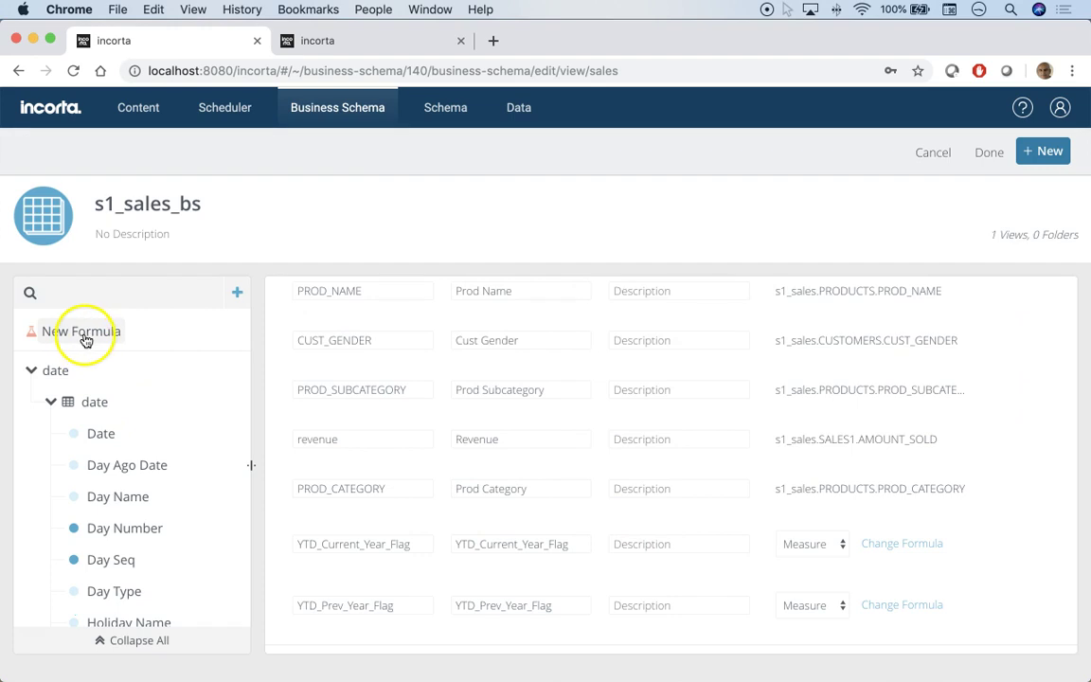
left_click_drag(86, 340, 375, 620)
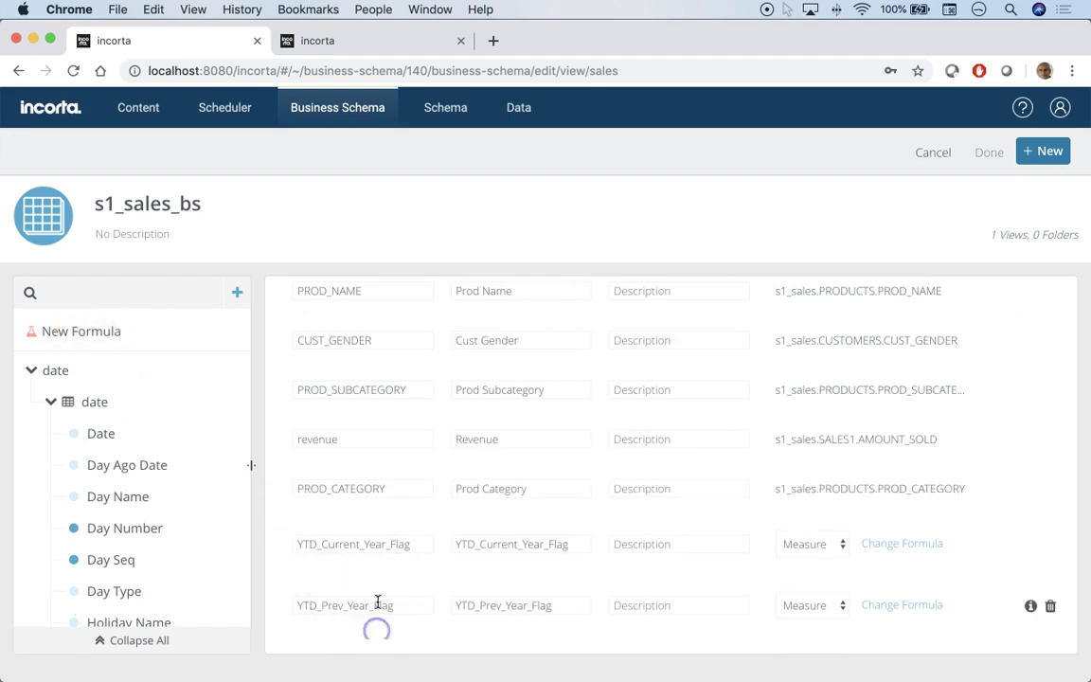
left_click(341, 602)
double_click(341, 604)
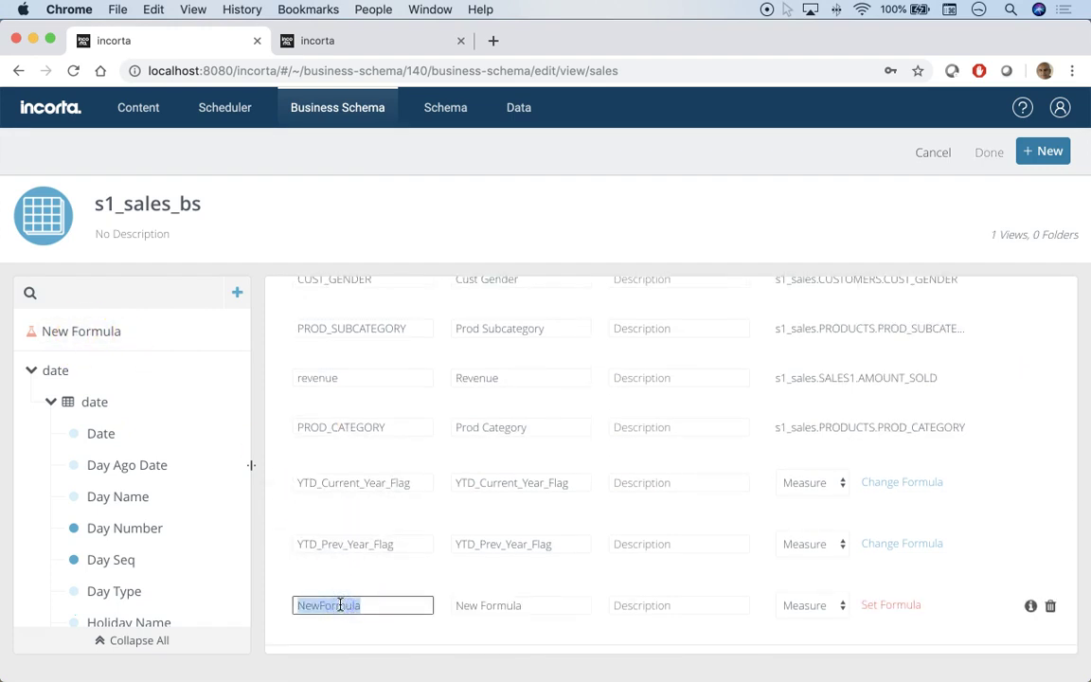
type("Revenue YTD_Current_Year")
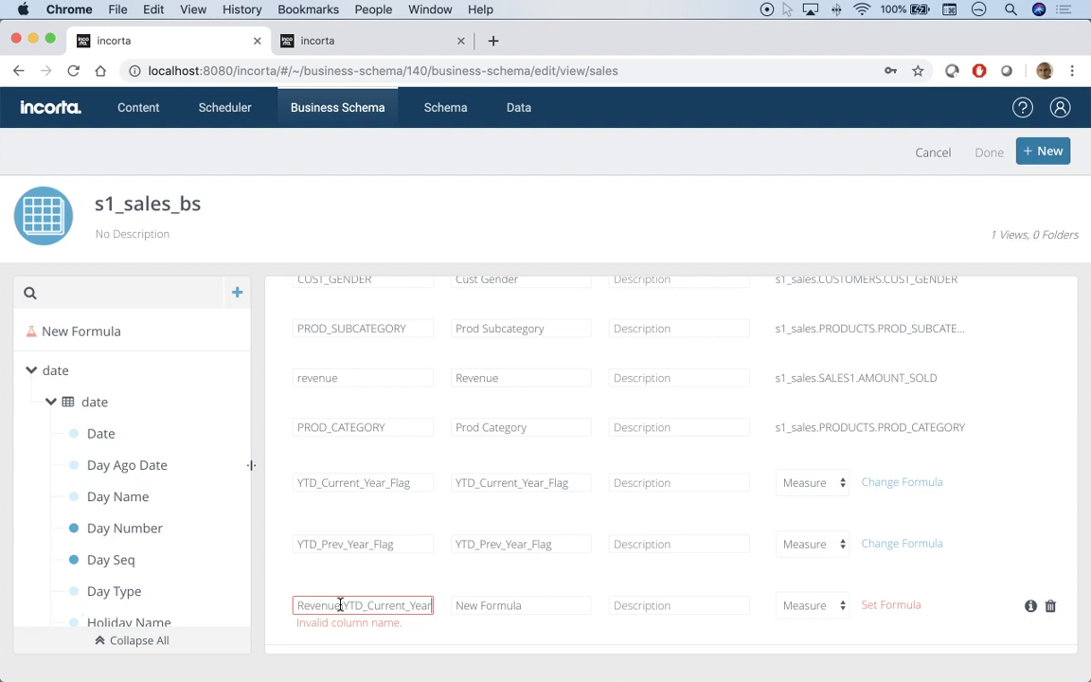
key("BackSpace")
key("super+a")
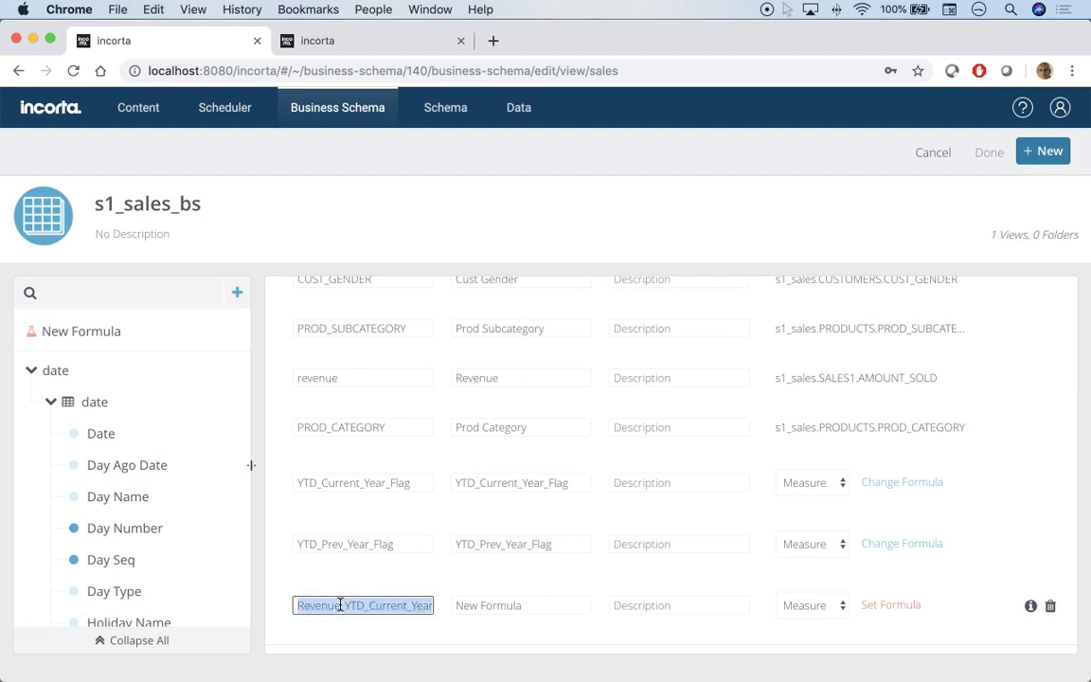
key("Tab")
type("Revenue_YTD_Current_Year")
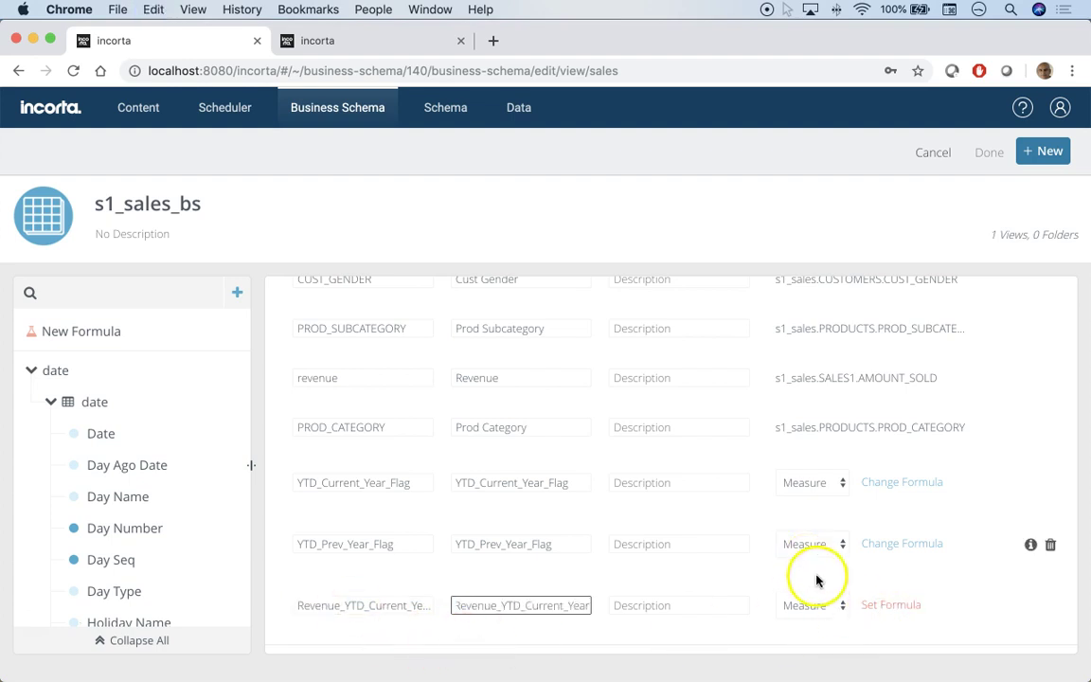
Step: Start the formula for Revenue_YTD_Current_Year and add the s1_sales_bs business schema view to its data sets
left_click(890, 605)
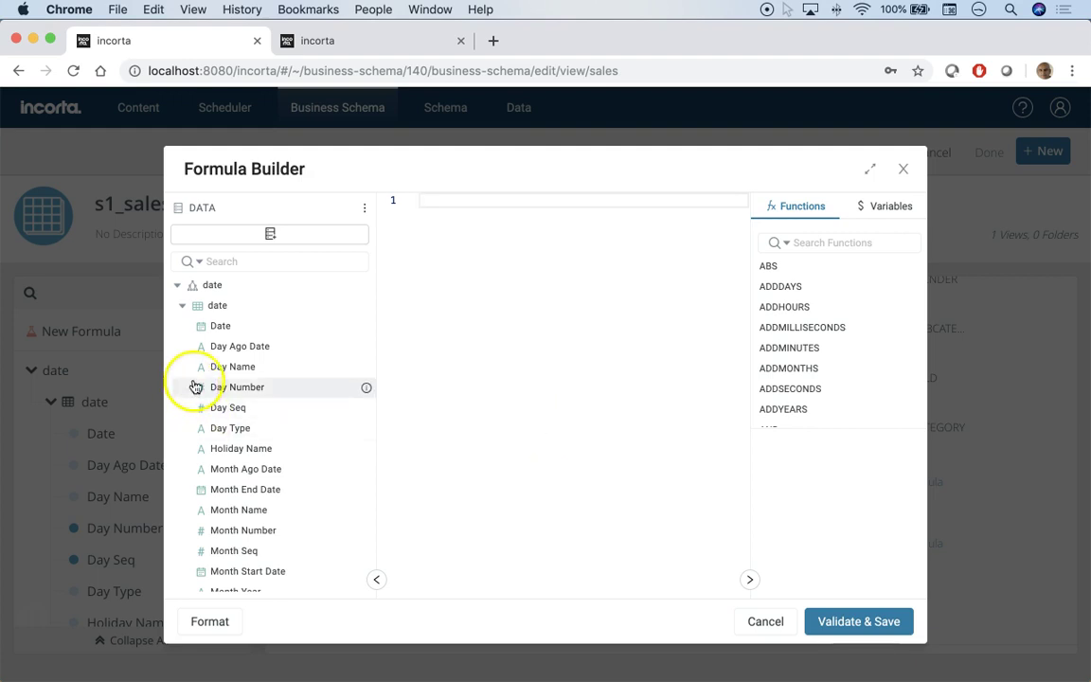
left_click(183, 305)
left_click(181, 346)
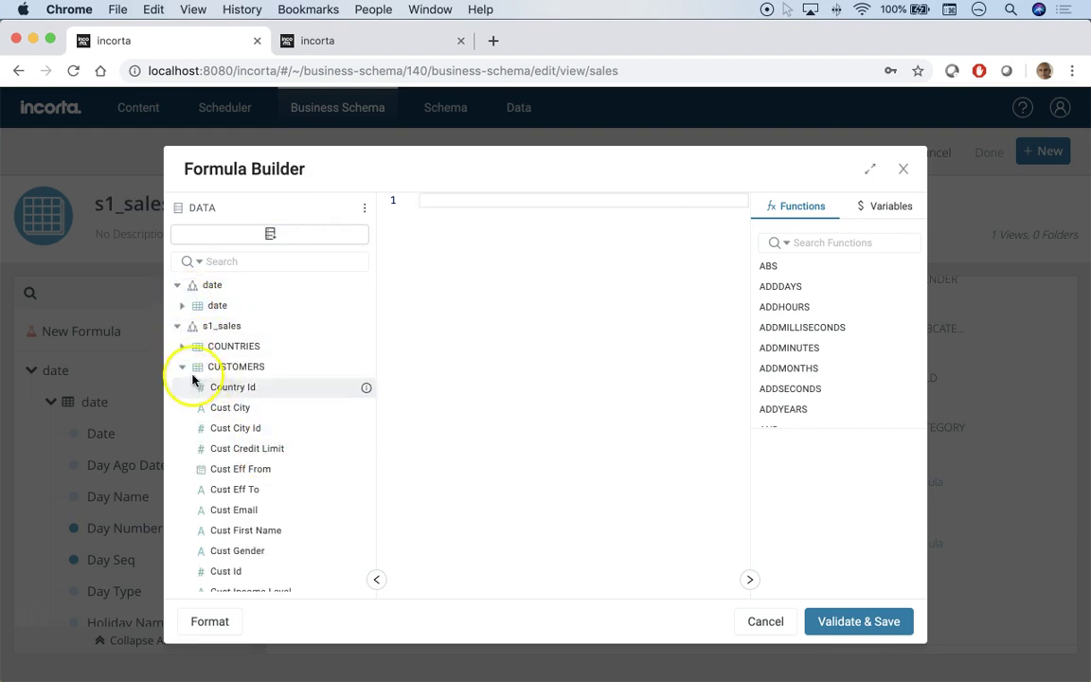
left_click(177, 326)
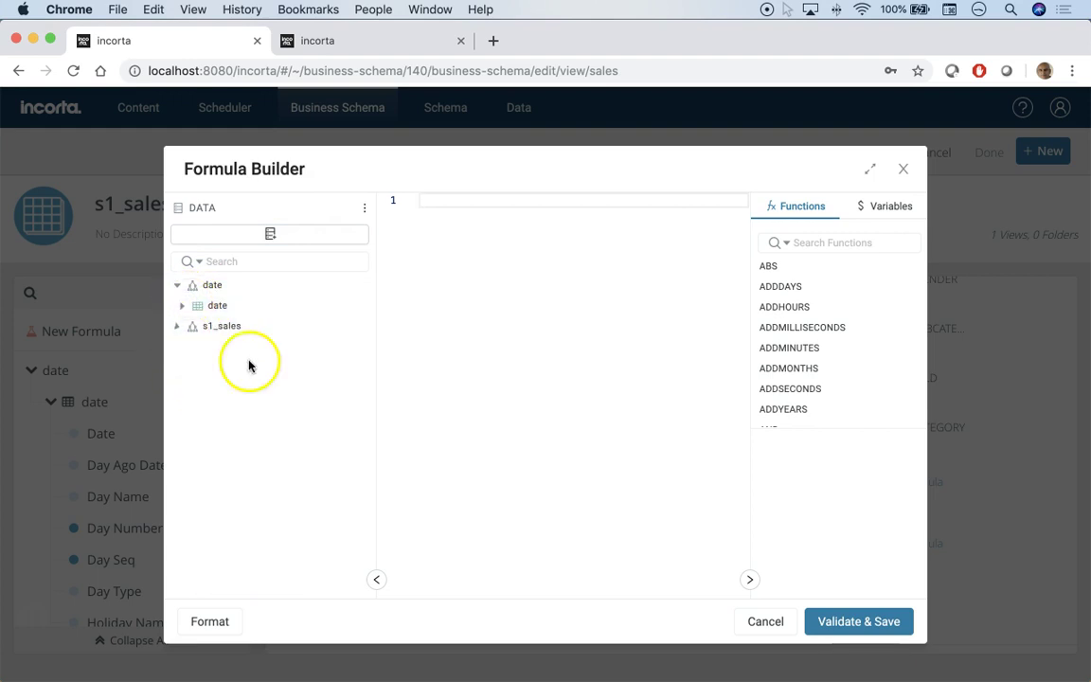
left_click(270, 234)
left_click(398, 286)
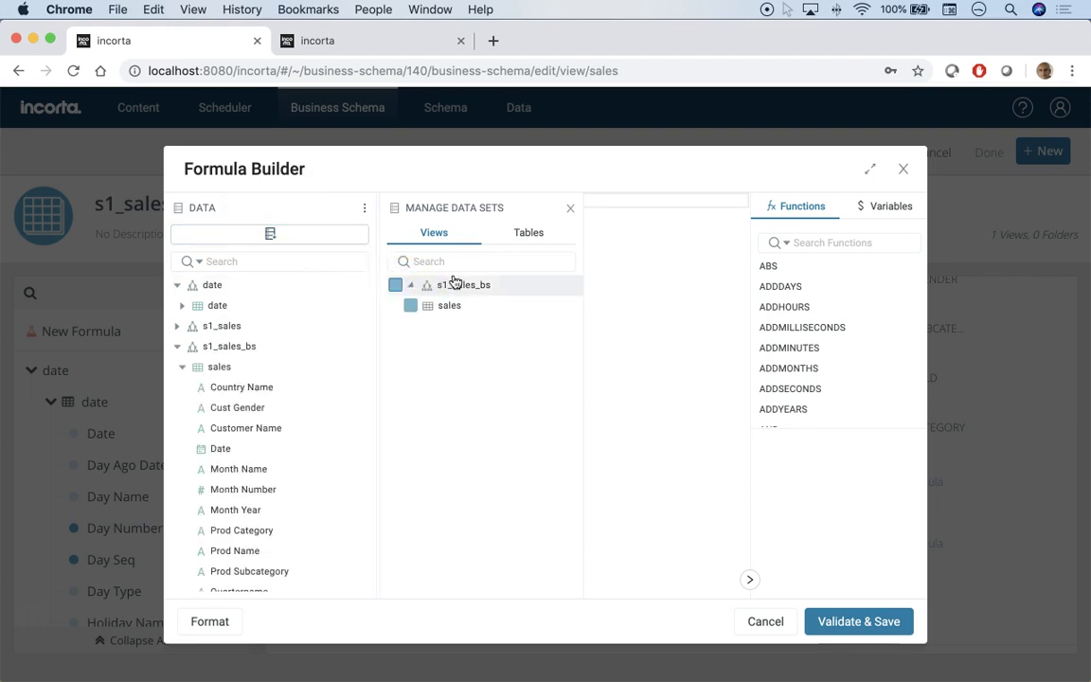
left_click(570, 208)
Step: Set the Revenue_YTD_Current_Year formula to sum(s1_sales_bs.sales.revenue * s1_sales_bs.sales.YTD_Current_Year_Flag), and validate and save it
left_click(239, 260)
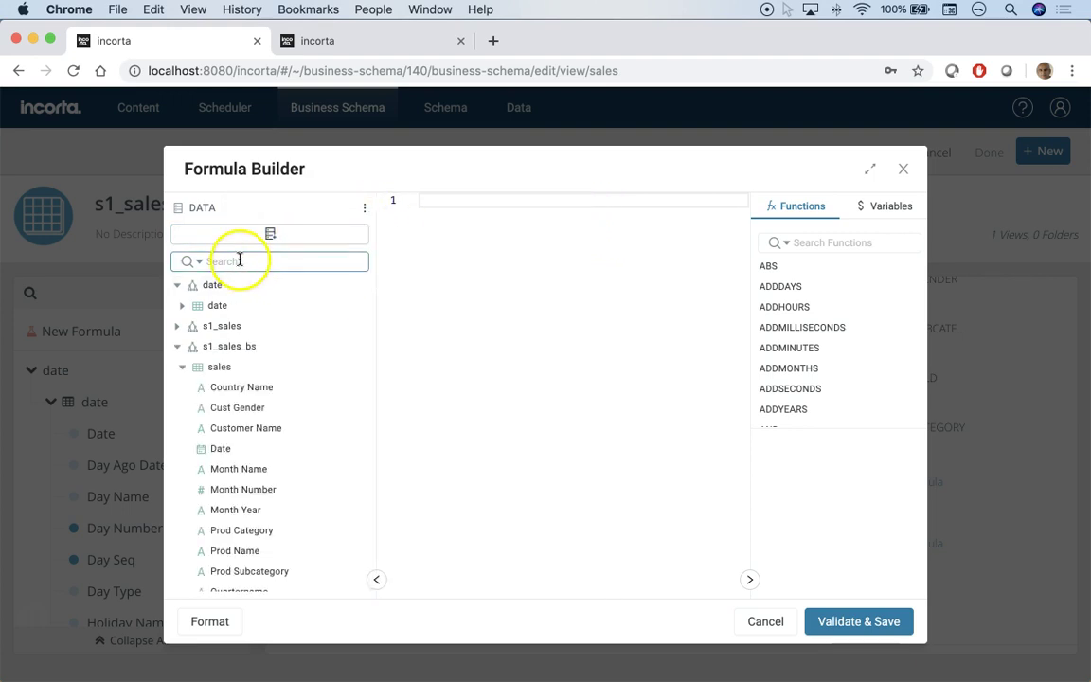
left_click(464, 204)
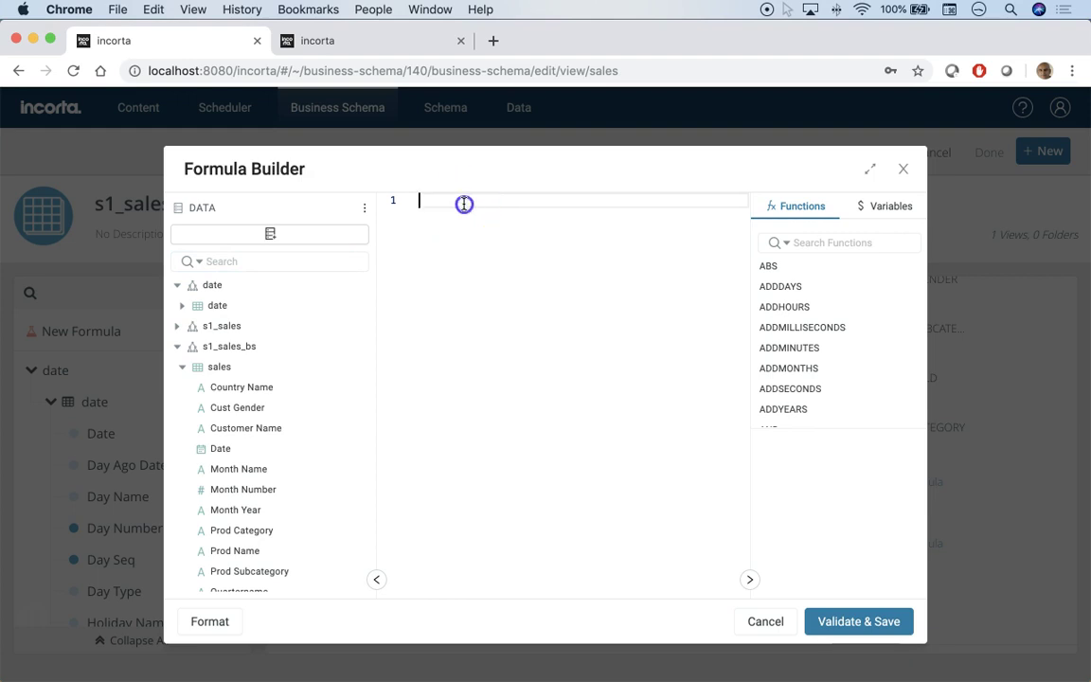
type("sum(")
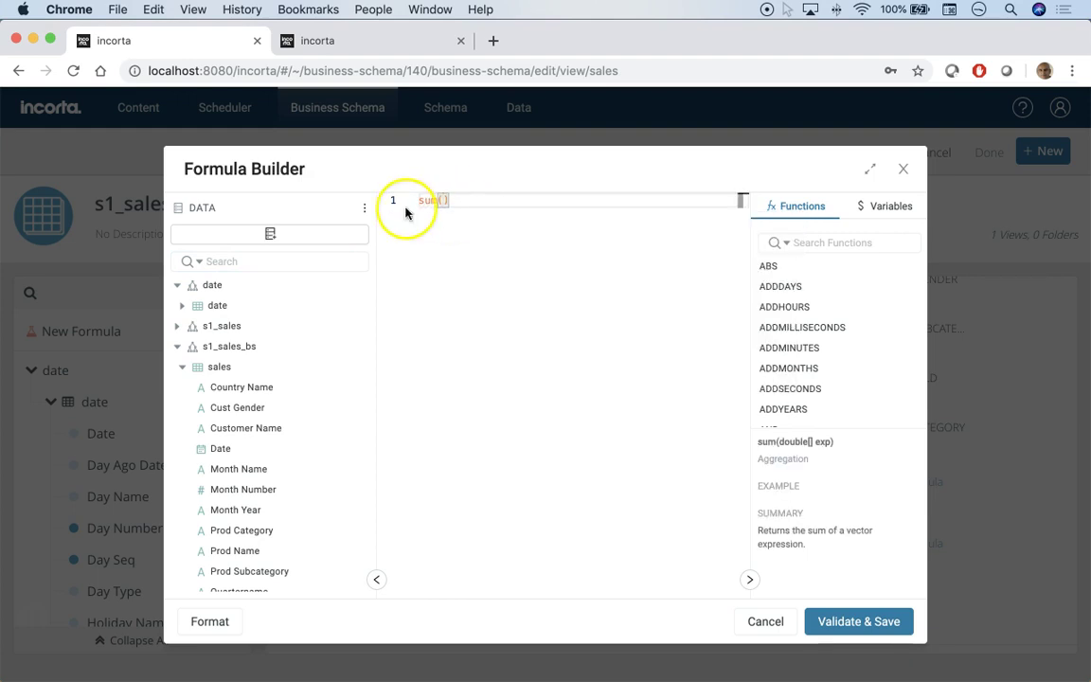
left_click(227, 263)
type("rev")
left_click(227, 328)
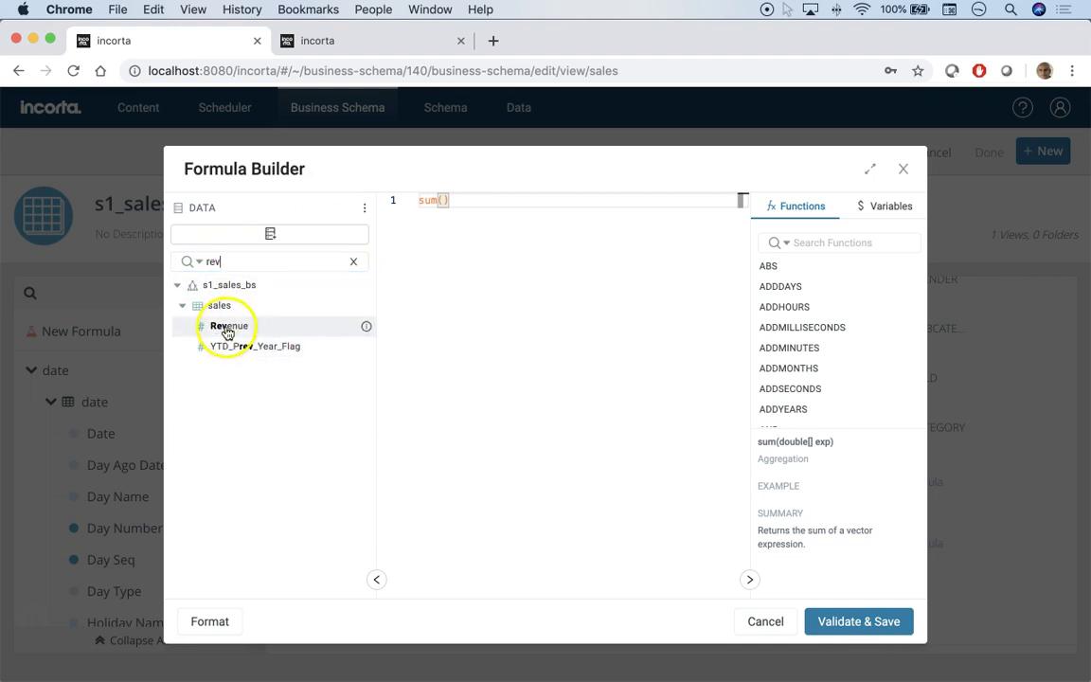
double_click(228, 329)
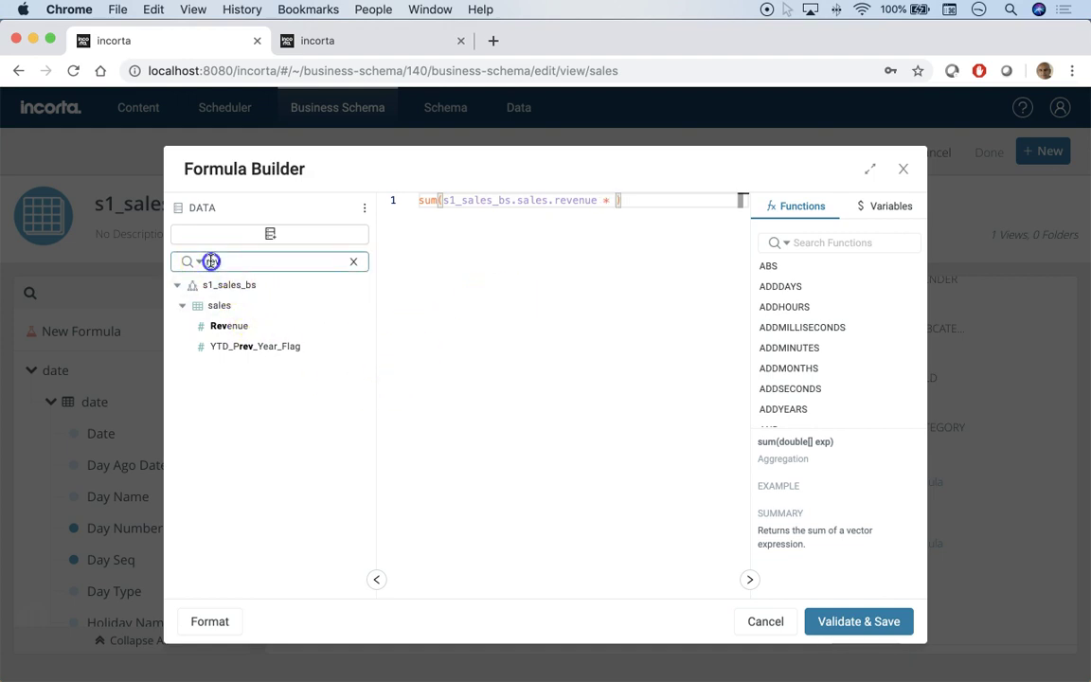
type("ytd")
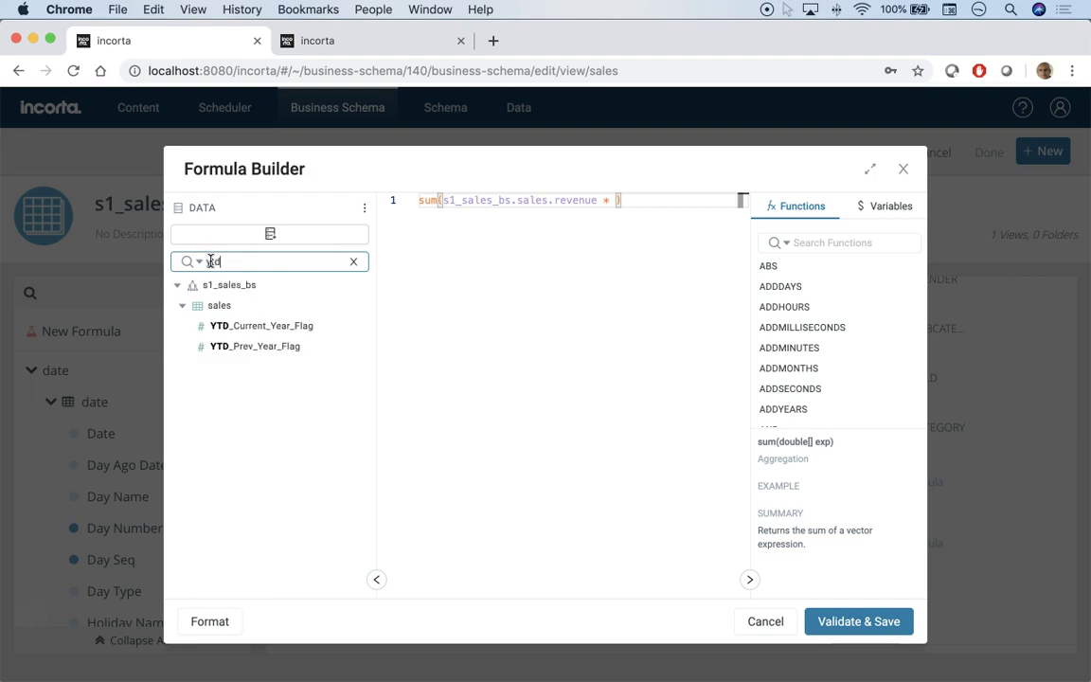
left_click(280, 327)
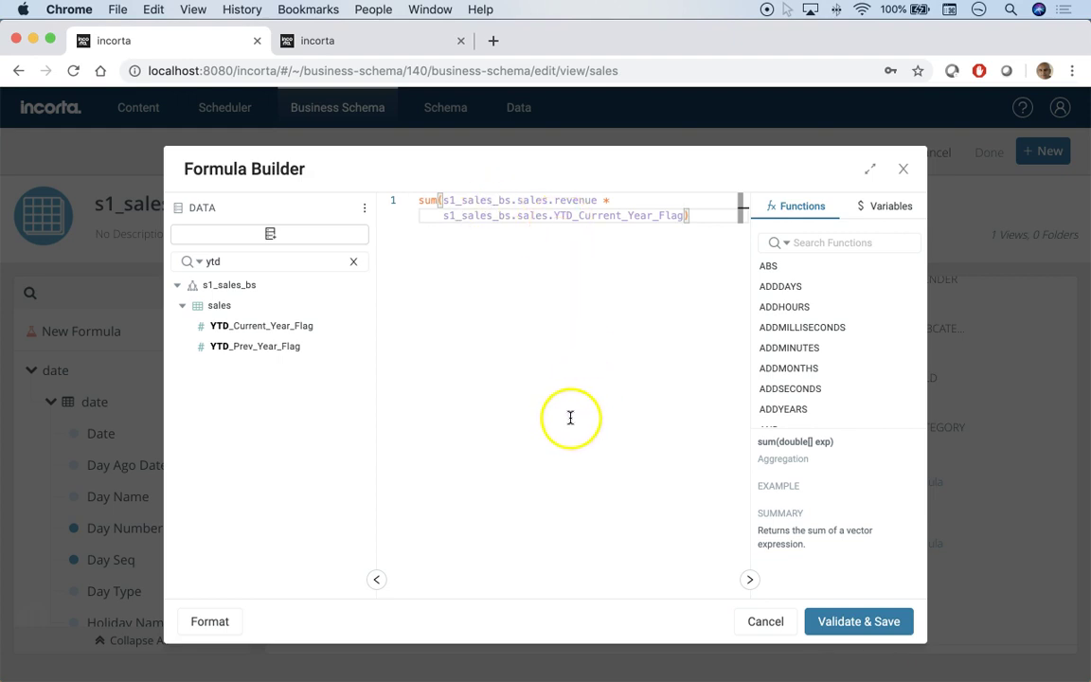
left_click(857, 623)
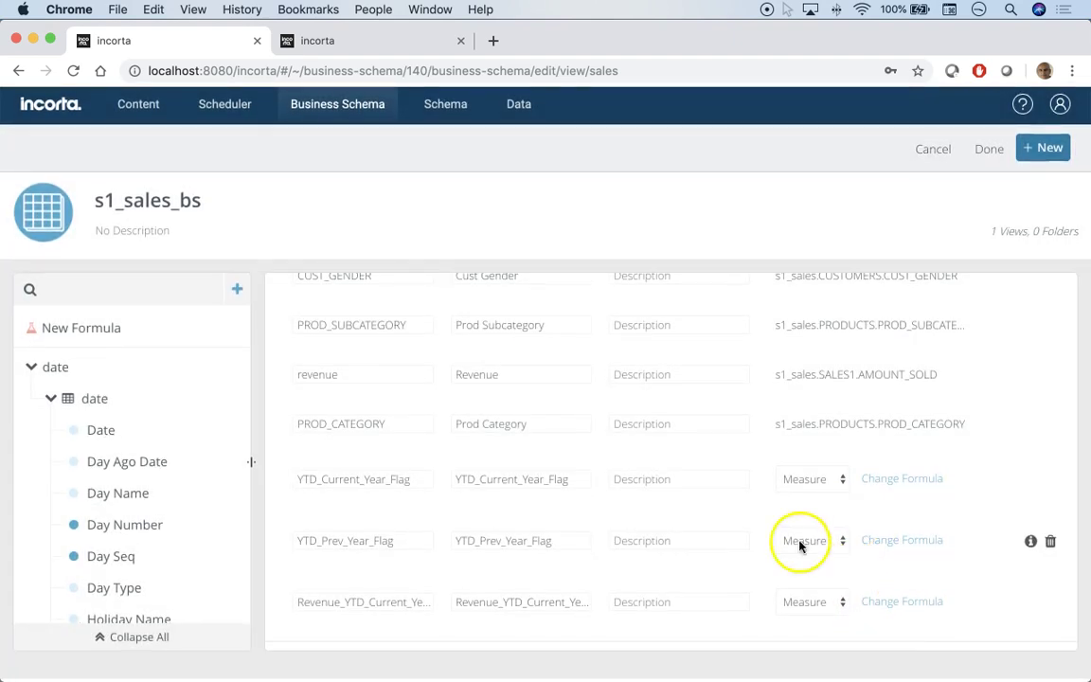
Step: Add another formula column below the current-year revenue column with Revenue_YTD_Prev_Year as both name and label
left_click_drag(110, 347, 469, 620)
double_click(335, 605)
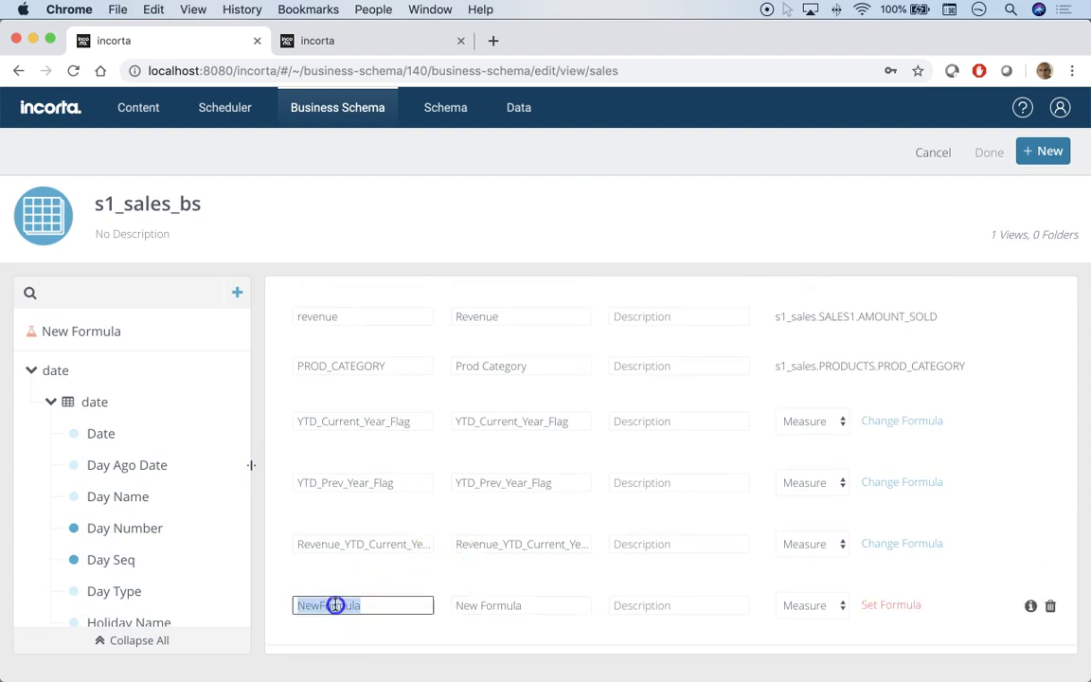
type("Revenue_YTD_Prev_Year")
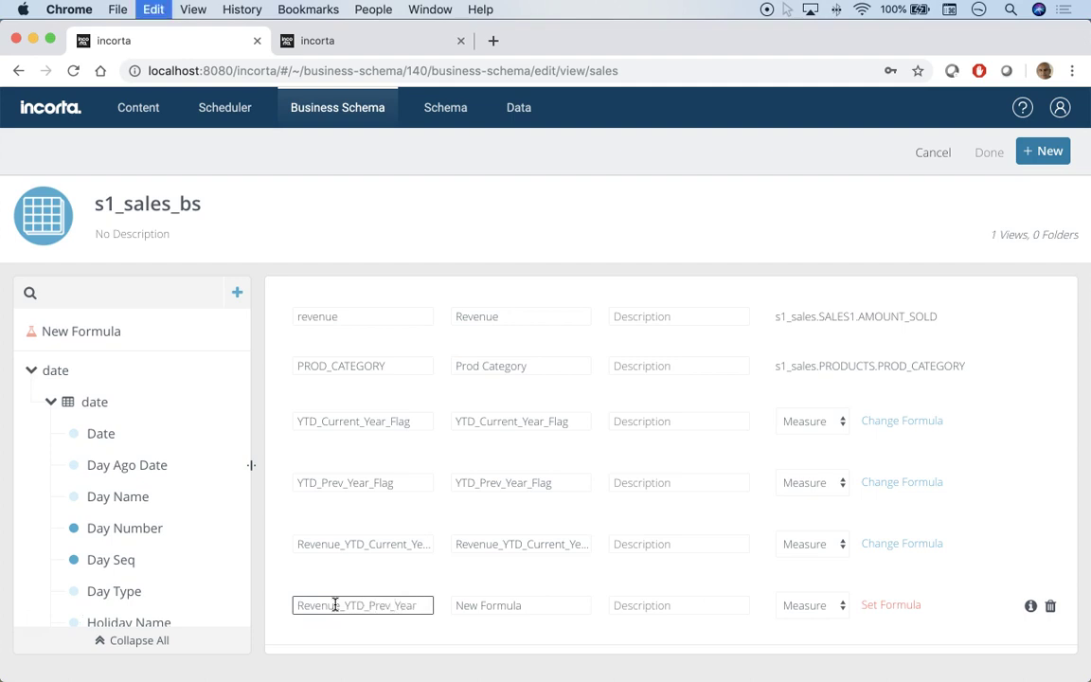
key("cmd+a")
key("cmd+c")
key("Tab")
key("cmd+v")
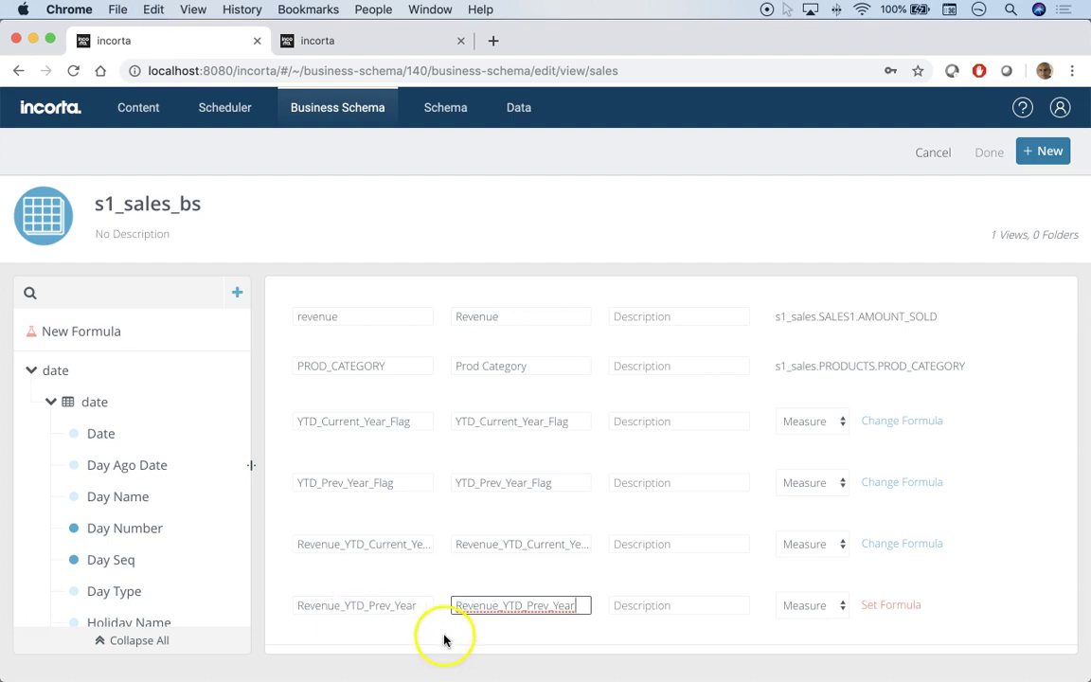
Step: Start the formula for Revenue_YTD_Prev_Year and add the s1_sales_bs business schema view to its data sets
left_click(906, 605)
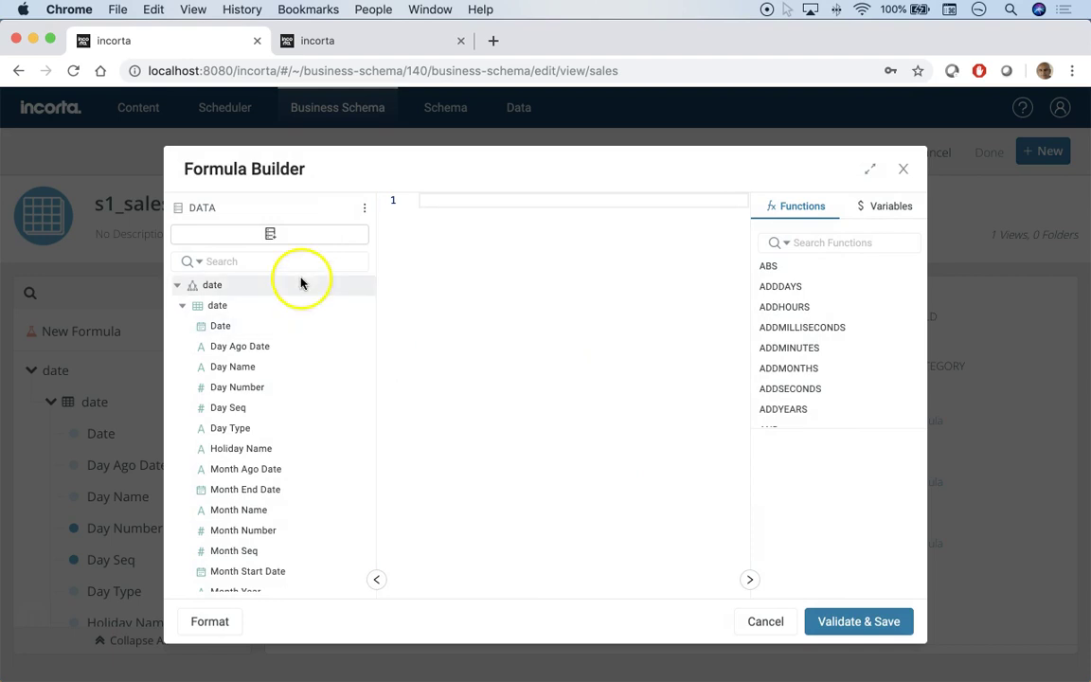
left_click(182, 306)
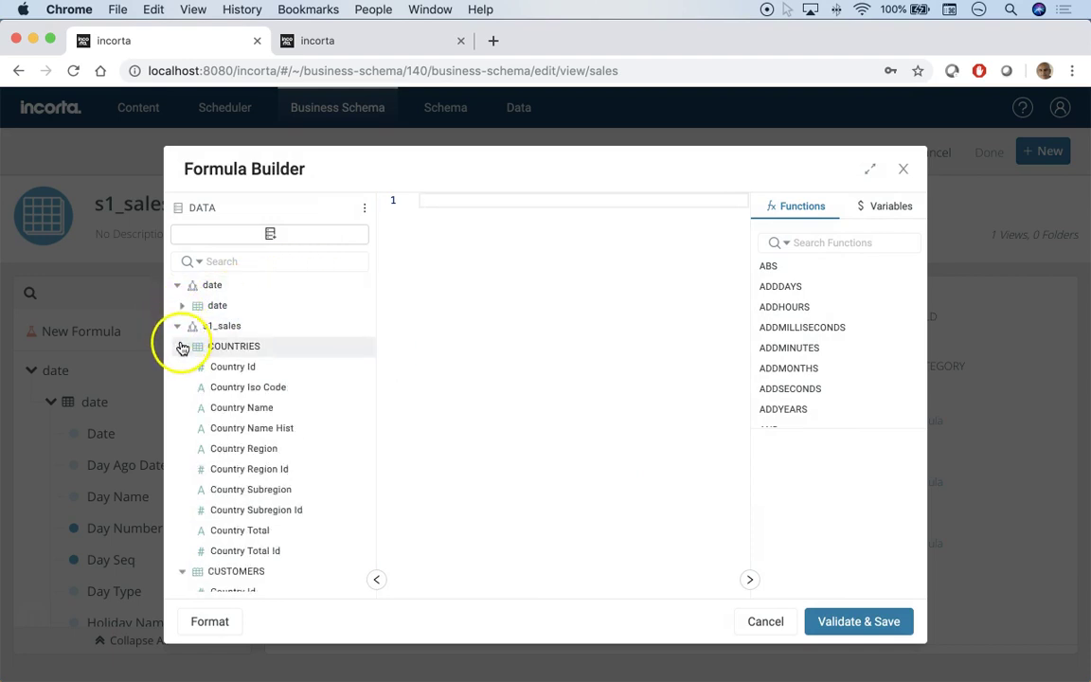
left_click(181, 346)
left_click(179, 325)
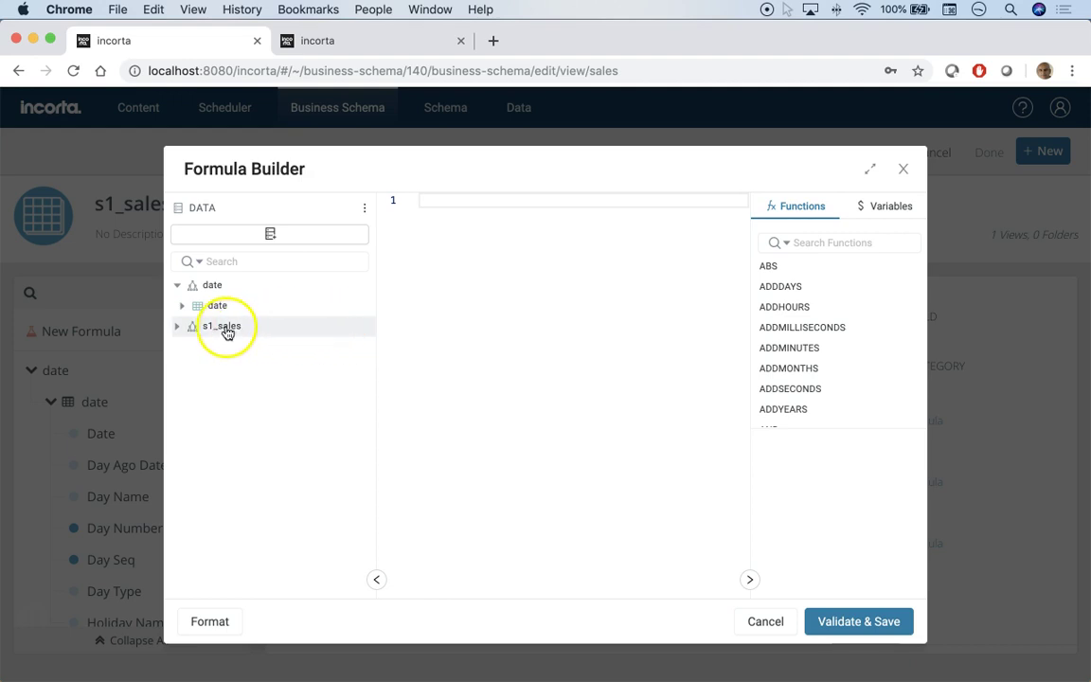
left_click(274, 238)
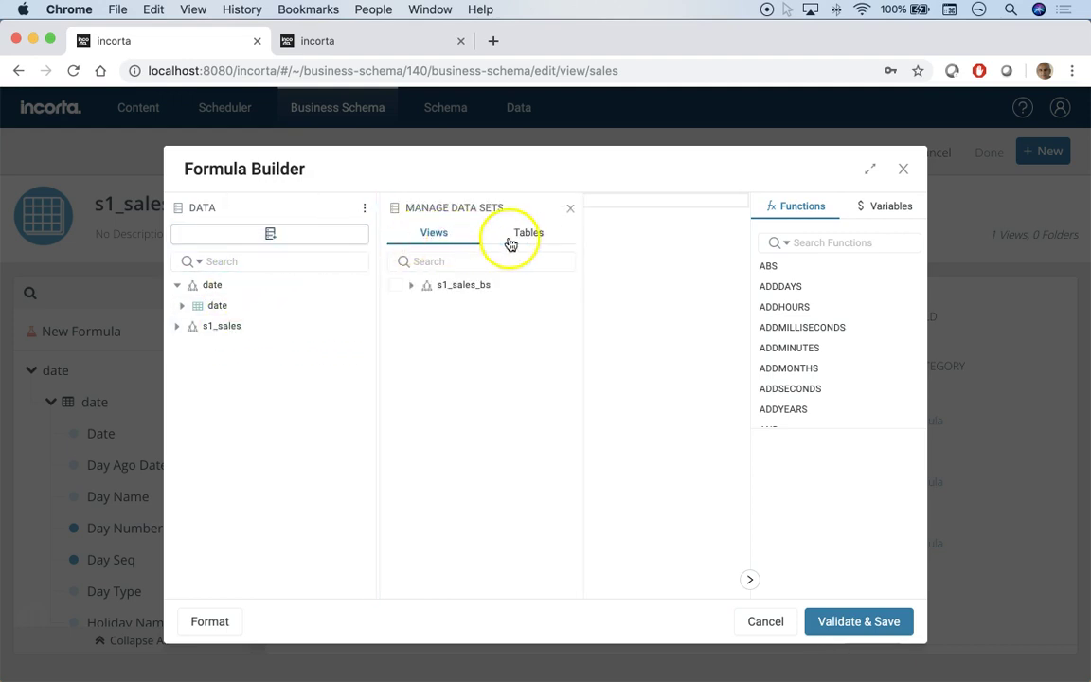
left_click(396, 285)
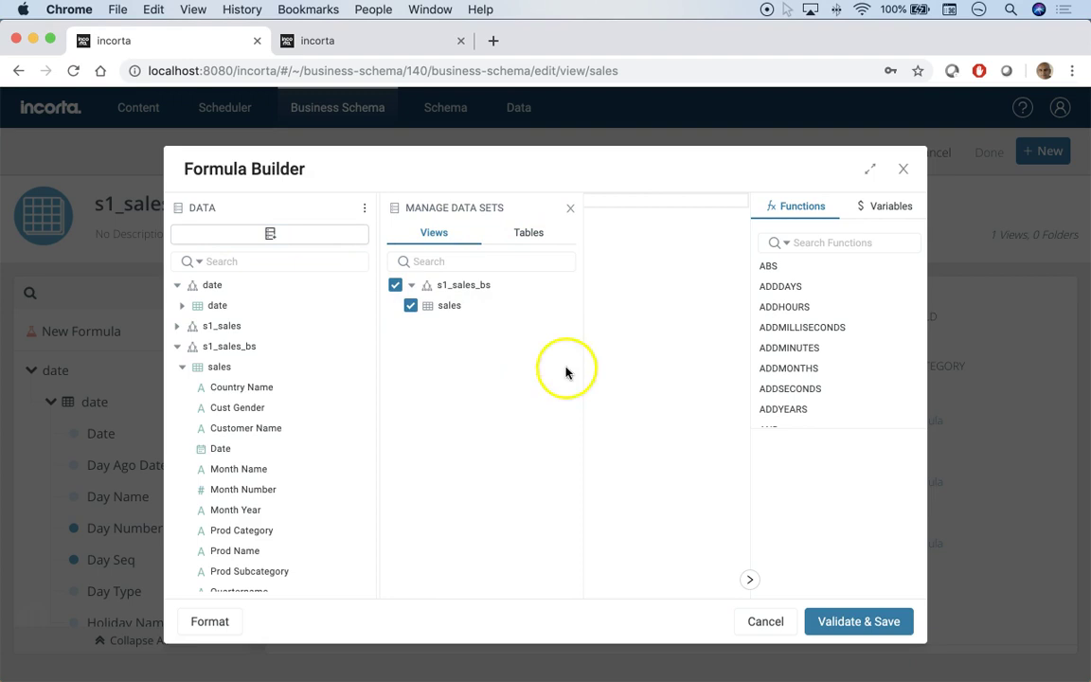
left_click(570, 208)
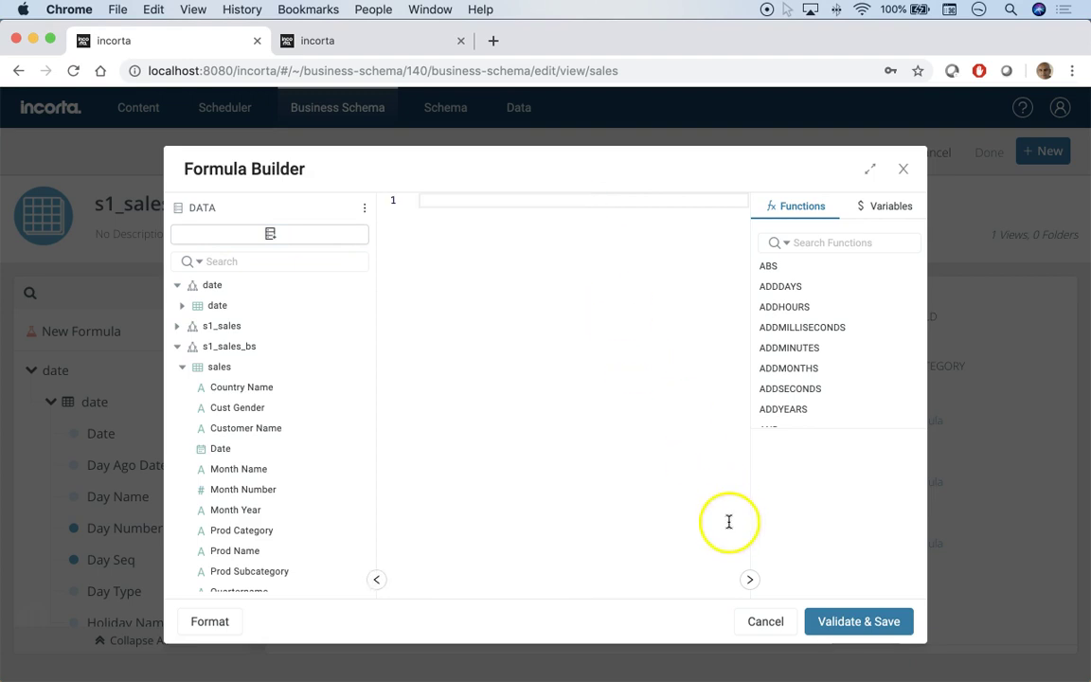
Step: Set the Revenue_YTD_Prev_Year formula to the sum of s1_sales.SALES1.AMOUNT_SOLD multiplied by the sales view's YTD_Prev_Year_Flag, and validate and save it
left_click(749, 579)
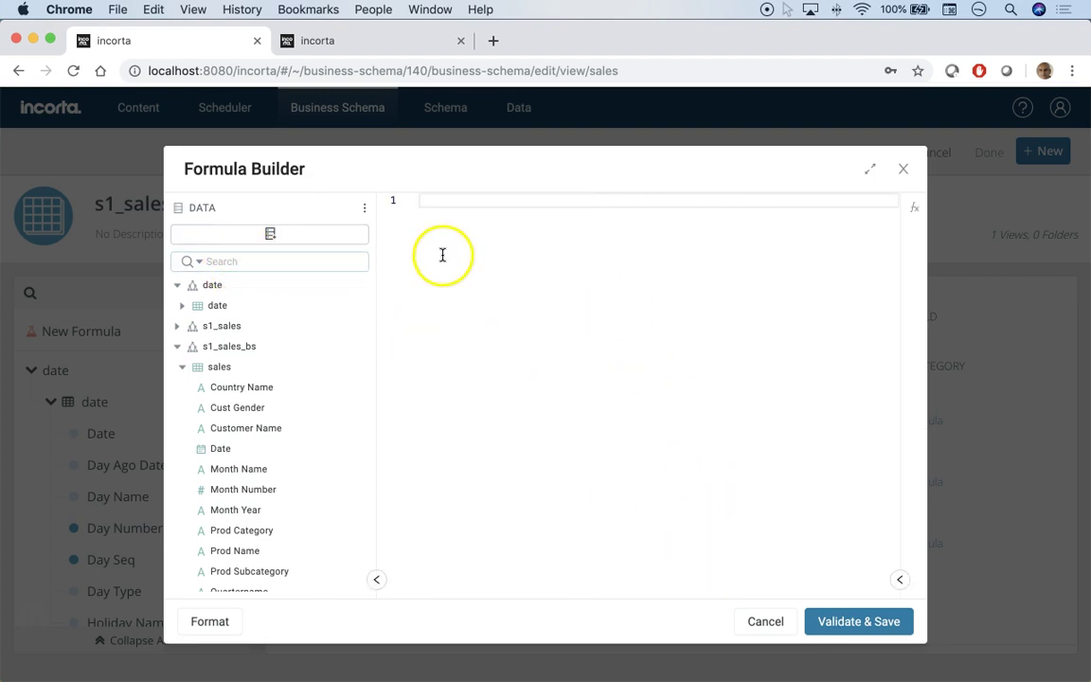
type("sum(")
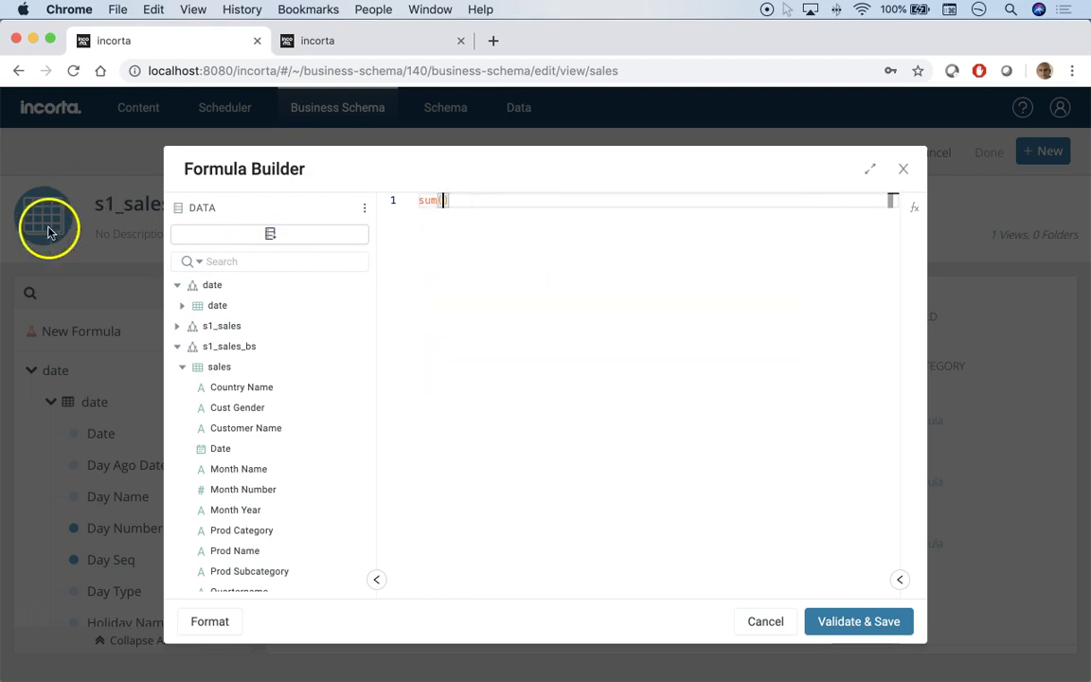
left_click(219, 268)
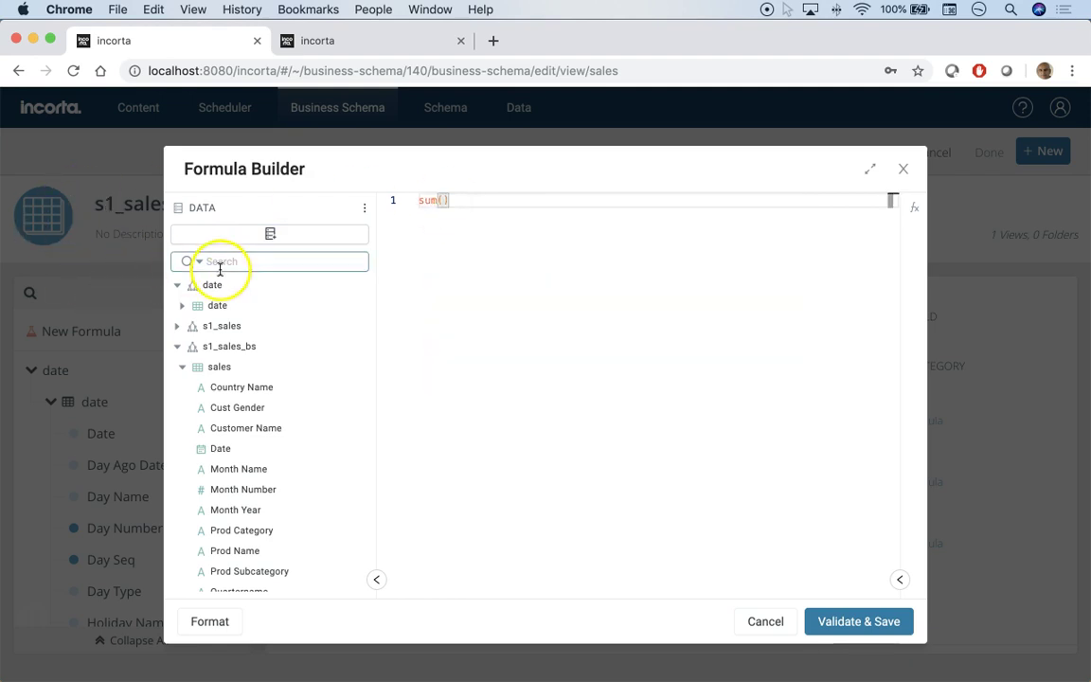
type("amo")
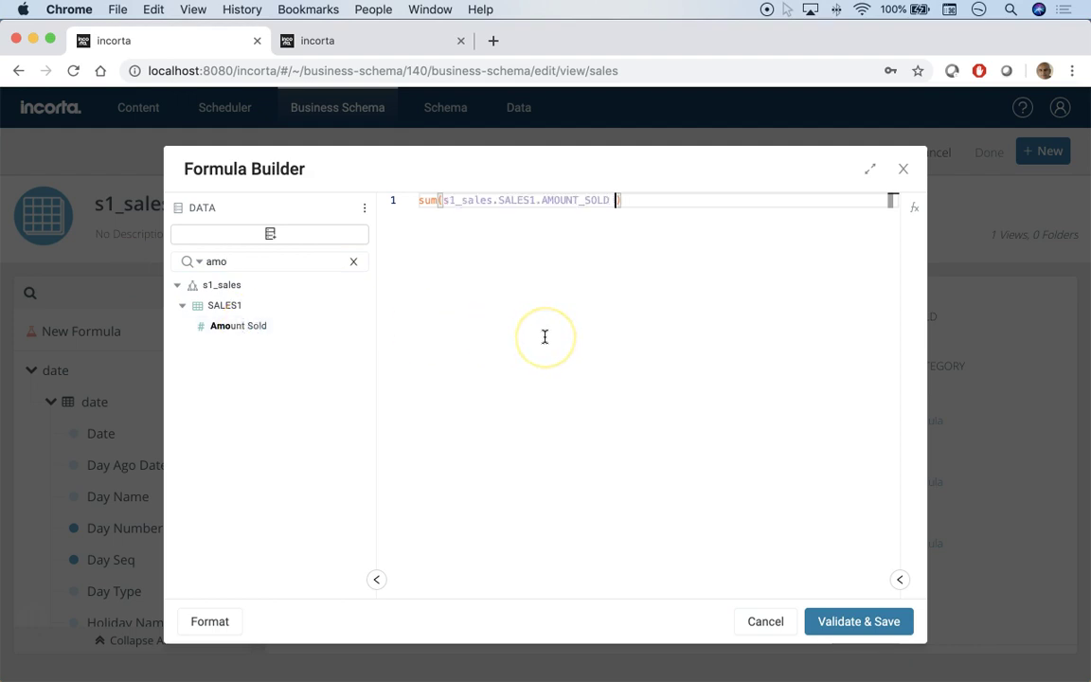
left_click(214, 263)
type("flag")
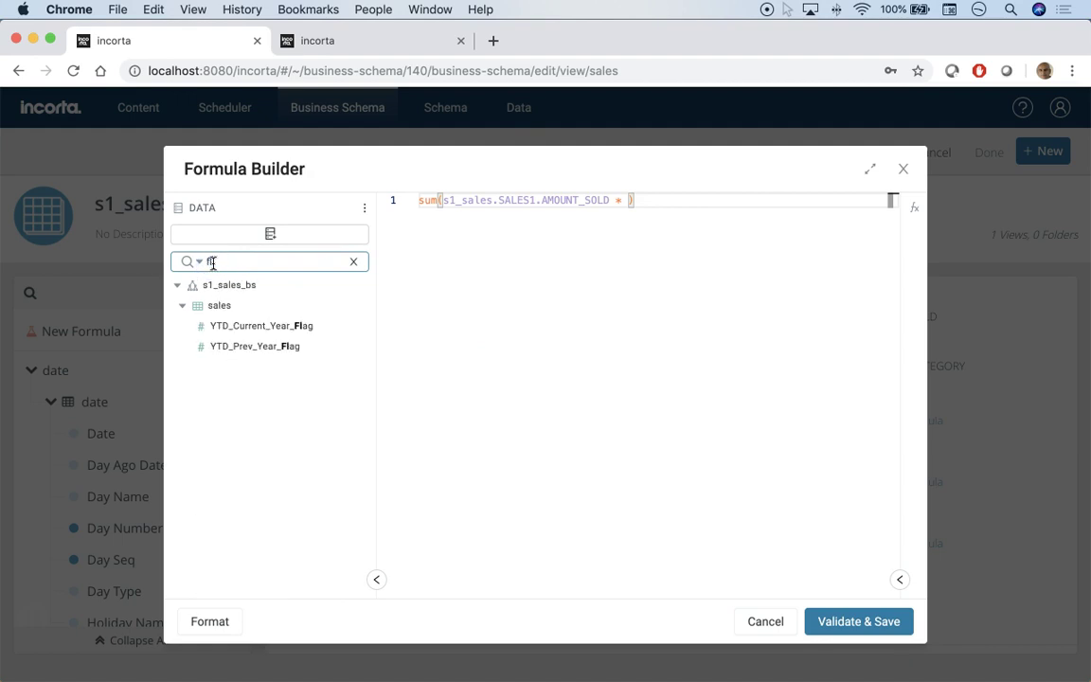
double_click(267, 347)
left_click(862, 621)
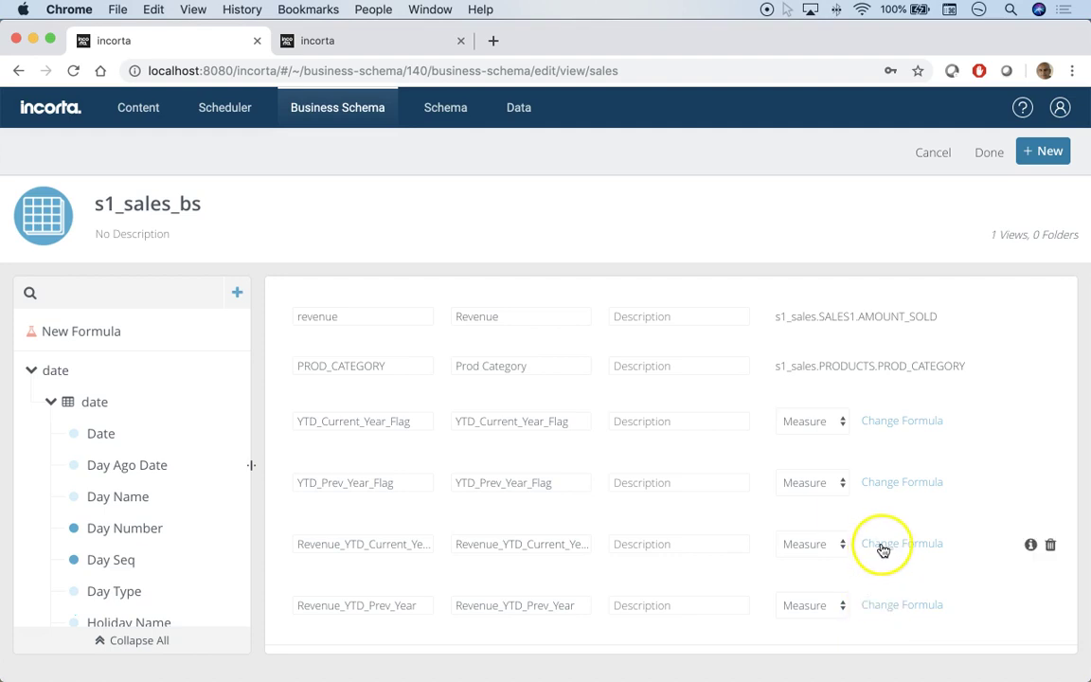
Step: Review the saved formula of the Revenue_YTD_Current_Year column and close it without changes
left_click(882, 545)
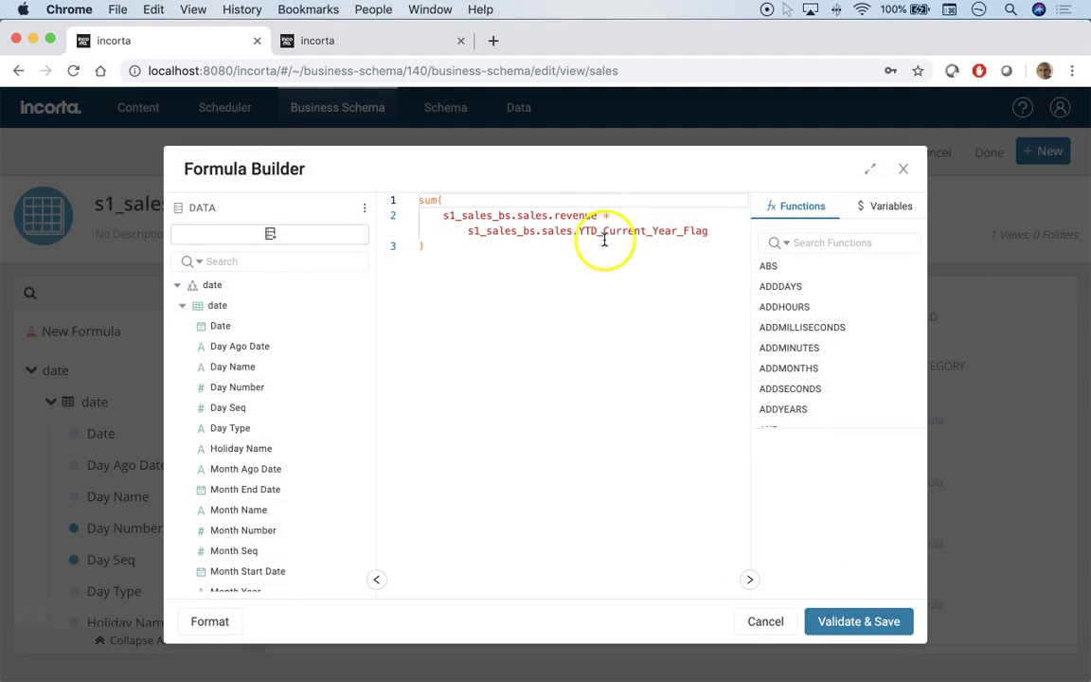
left_click(905, 169)
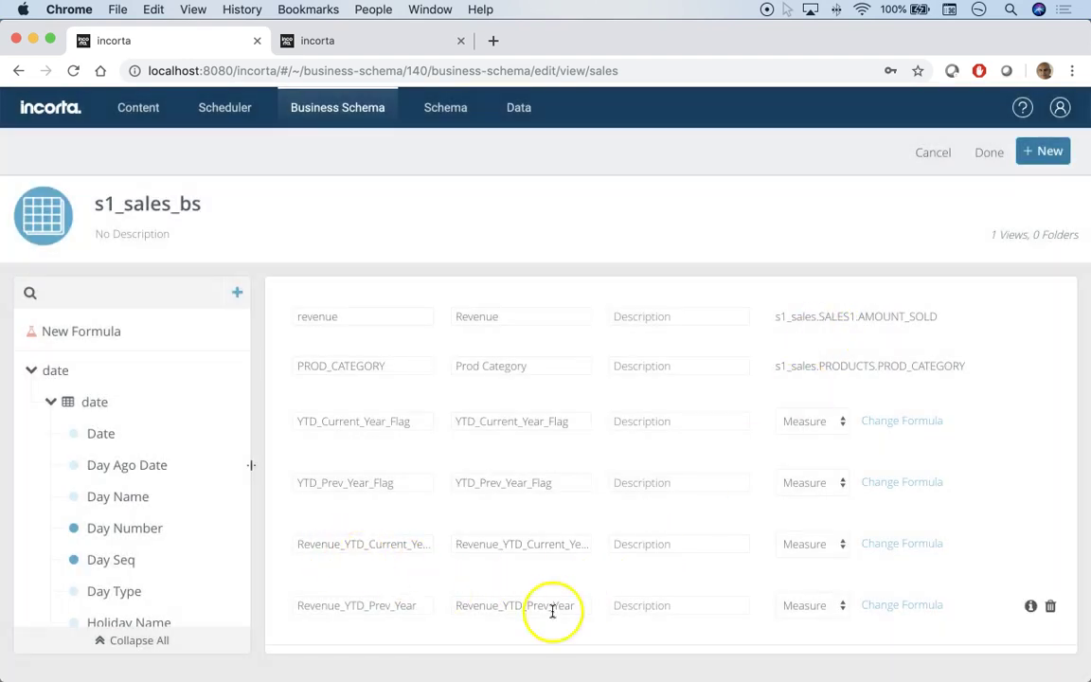
Step: Compare the saved formulas of Revenue_YTD_Prev_Year and Revenue_YTD_Current_Year, closing each without changes
left_click(906, 606)
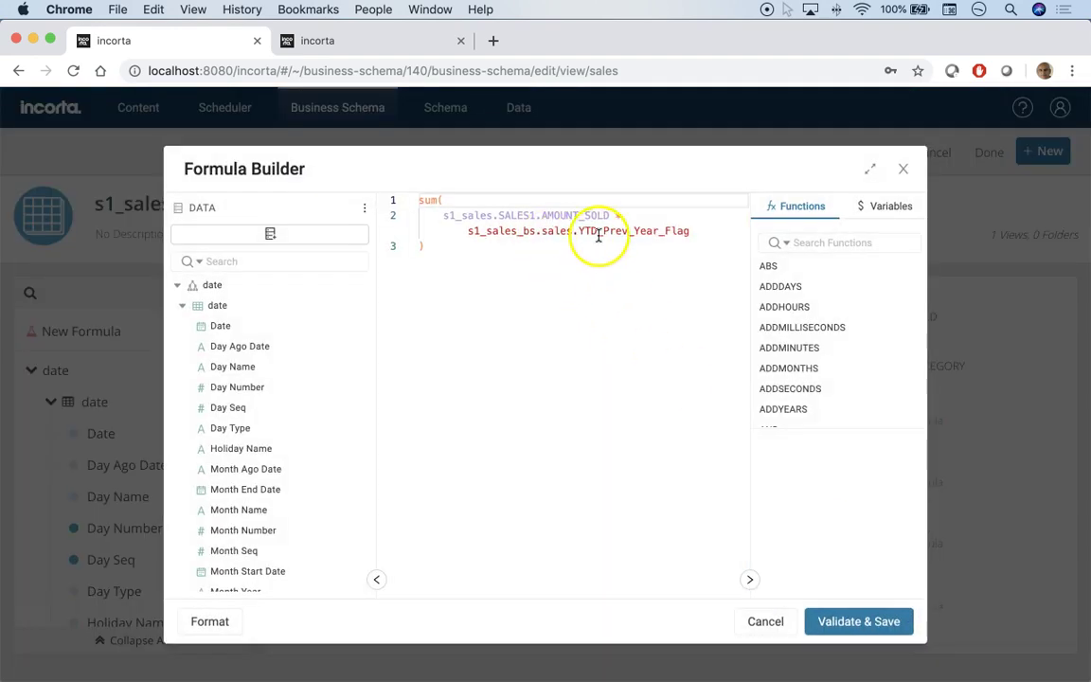
left_click(902, 170)
left_click(889, 554)
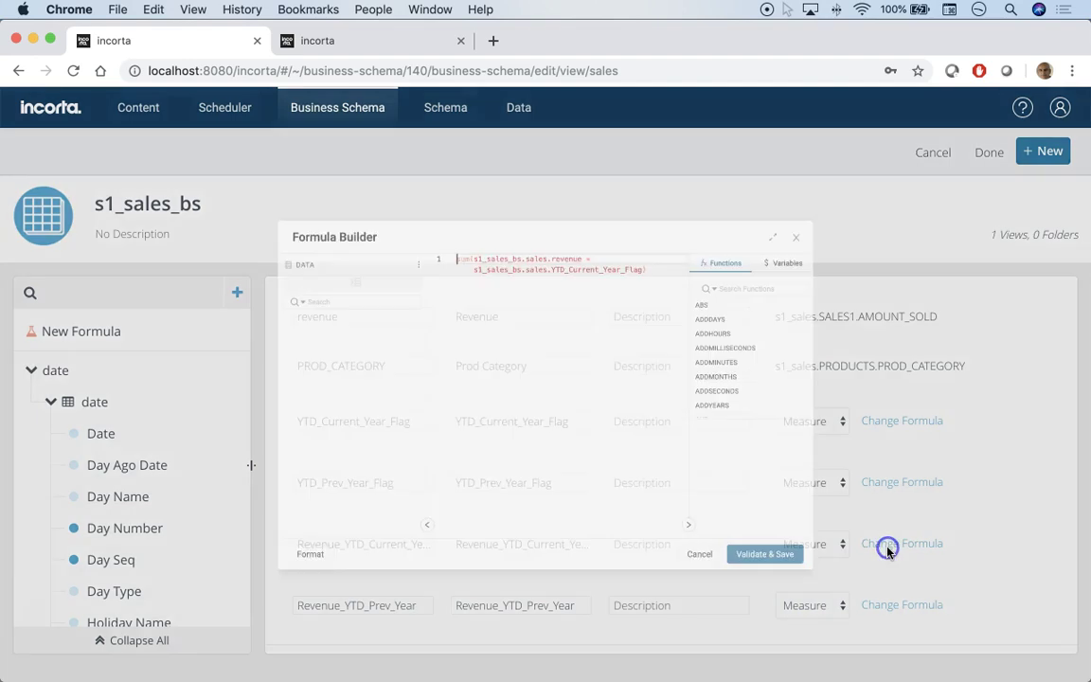
left_click(555, 230)
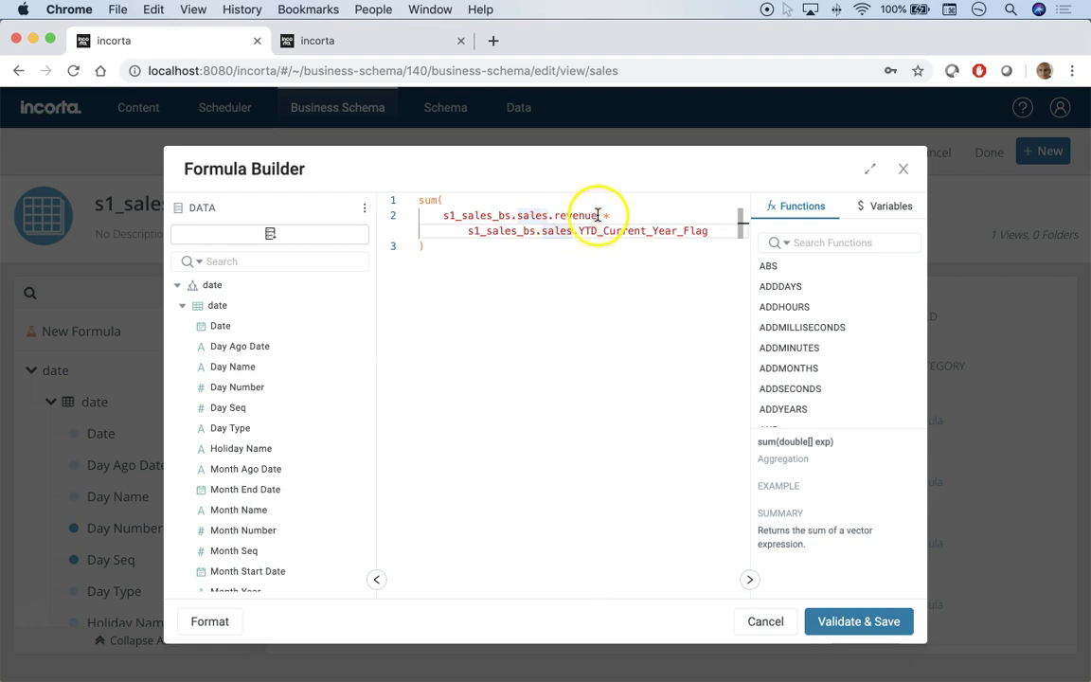
left_click_drag(597, 215, 459, 215)
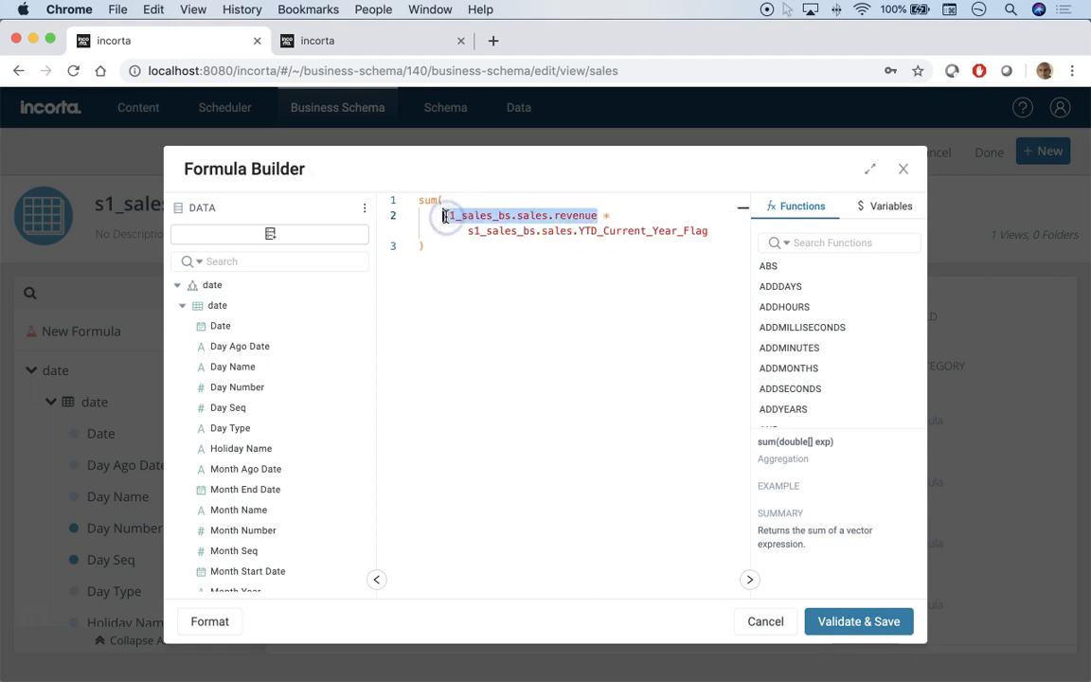
left_click(767, 622)
left_click(922, 607)
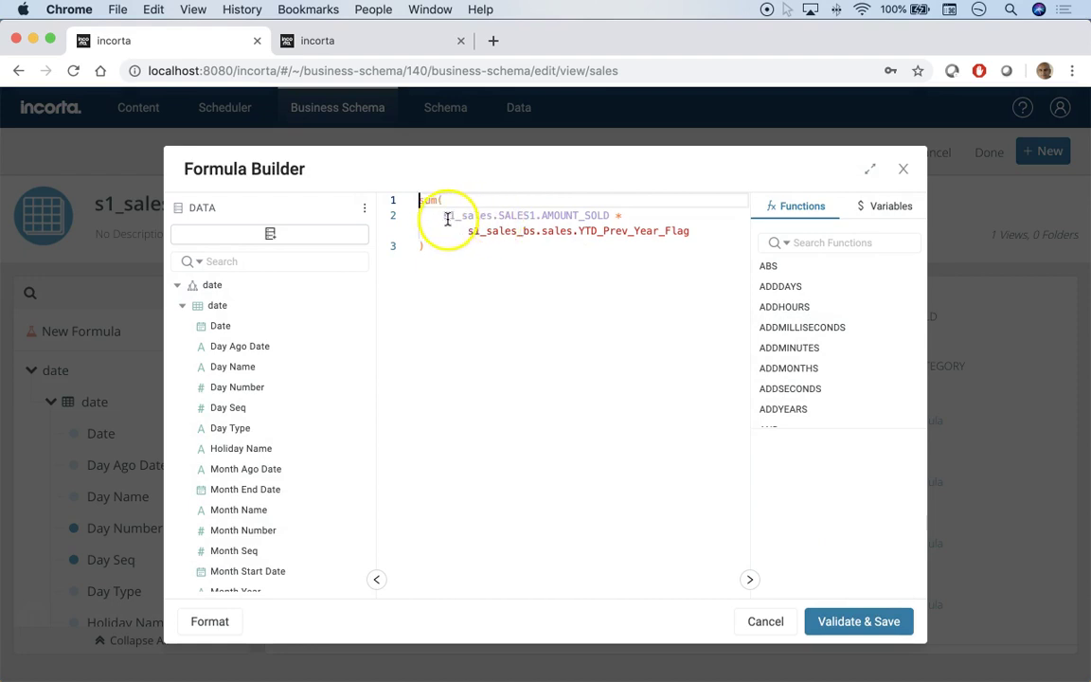
left_click(765, 618)
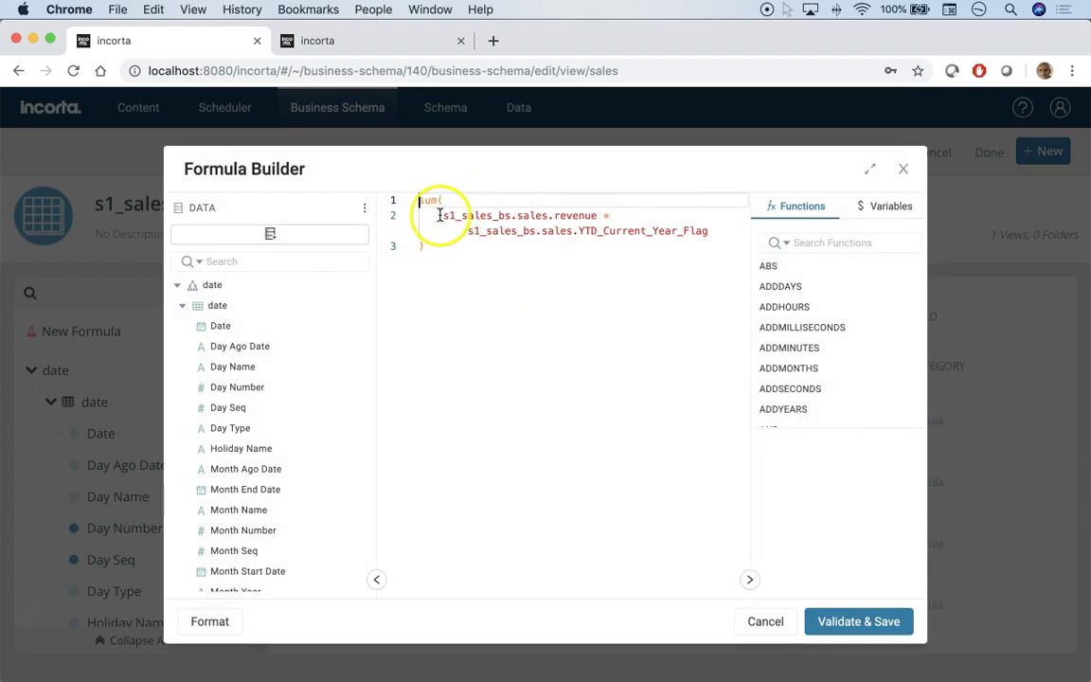
Step: Replace s1_sales_bs.sales.revenue with s1_sales.SALES1.AMOUNT_SOLD in the Revenue_YTD_Current_Year formula, and validate and save it
left_click_drag(438, 216, 592, 213)
left_click(253, 259)
type("rev")
key("BackSpace")
key("BackSpace")
key("BackSpace")
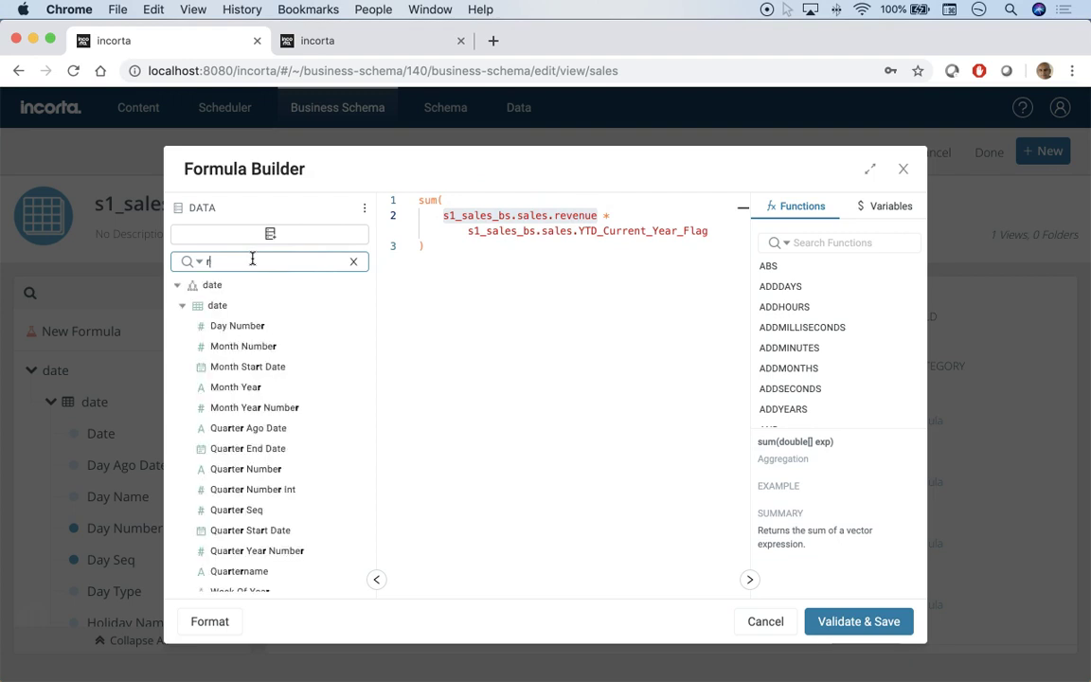
type("amo")
left_click(234, 327)
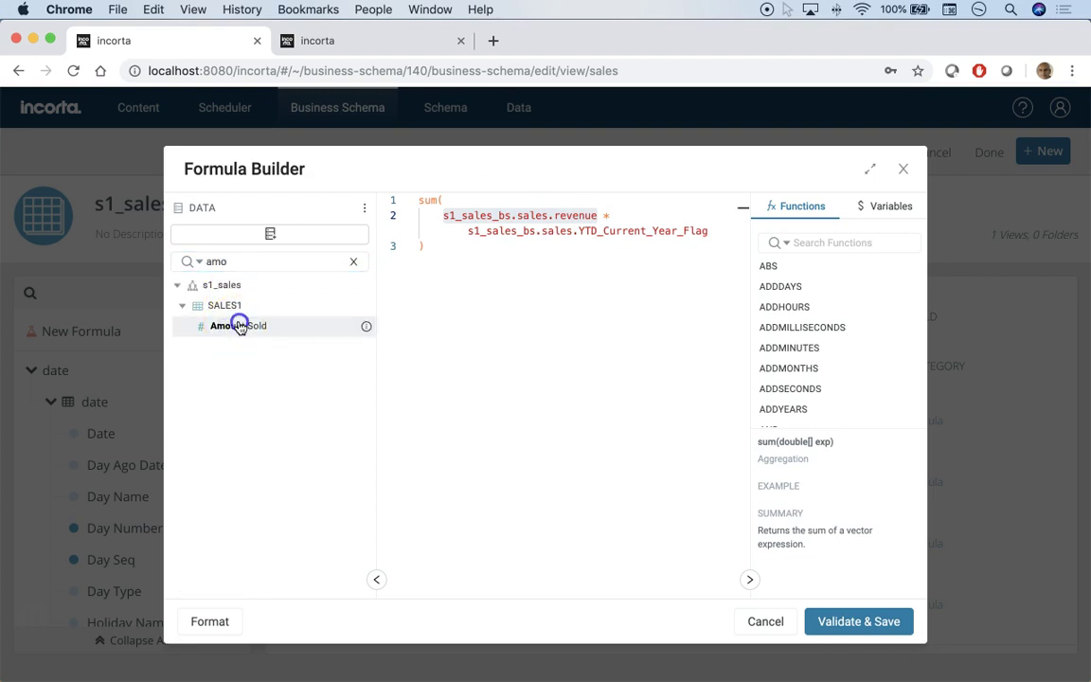
double_click(239, 327)
left_click(627, 445)
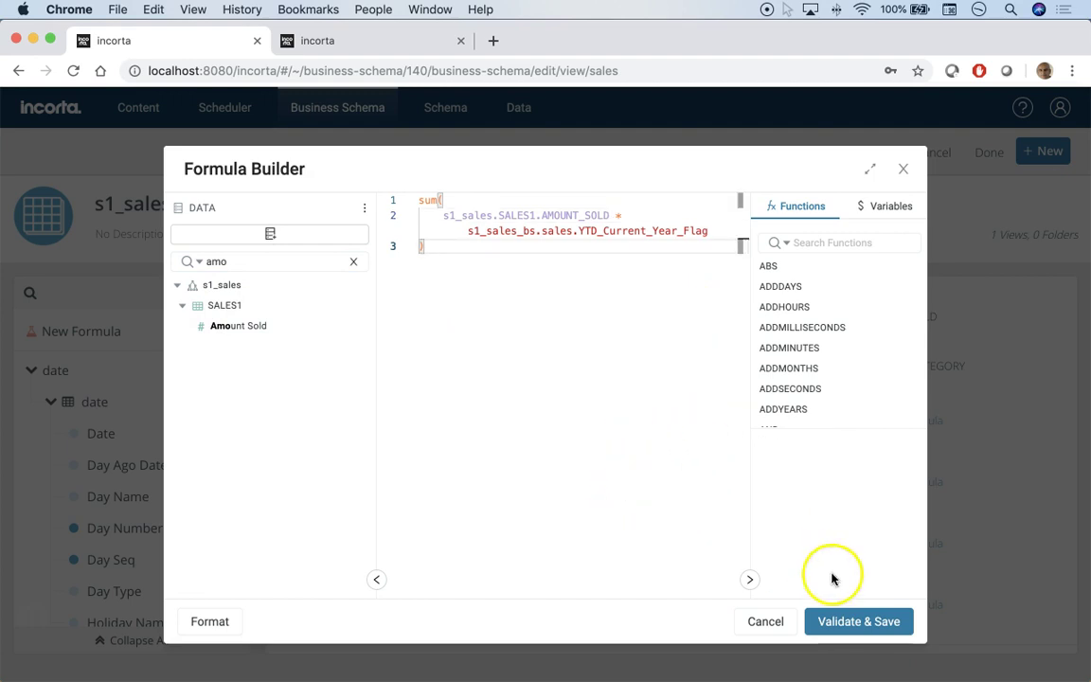
left_click(849, 621)
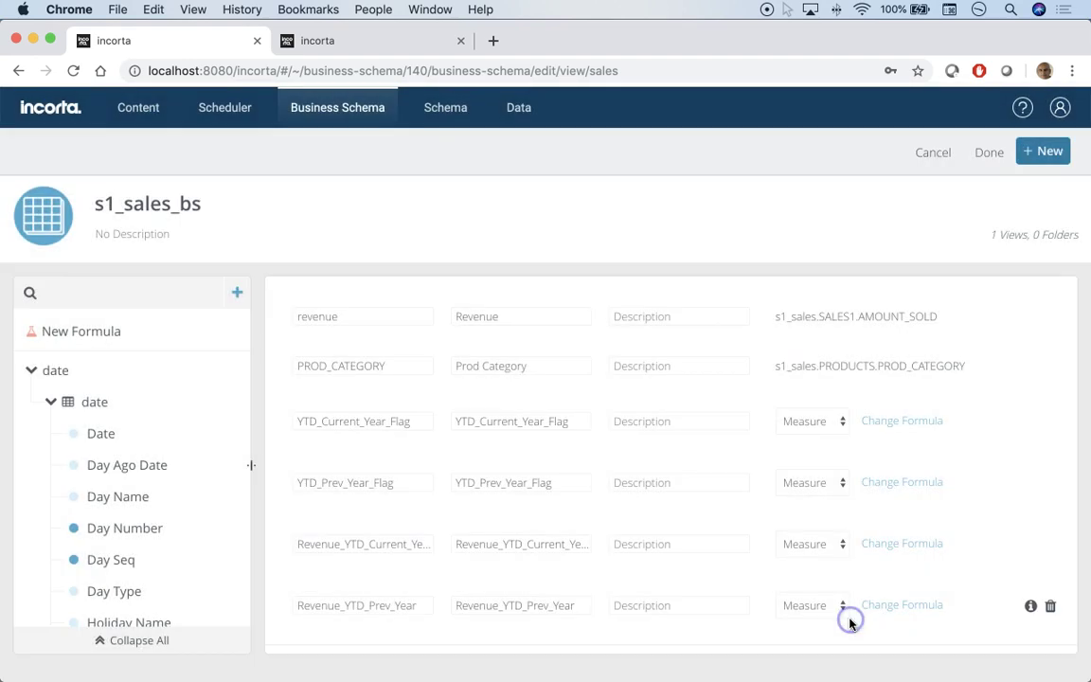
Step: Finish editing the sales view and expand it to review its full column list
left_click(989, 154)
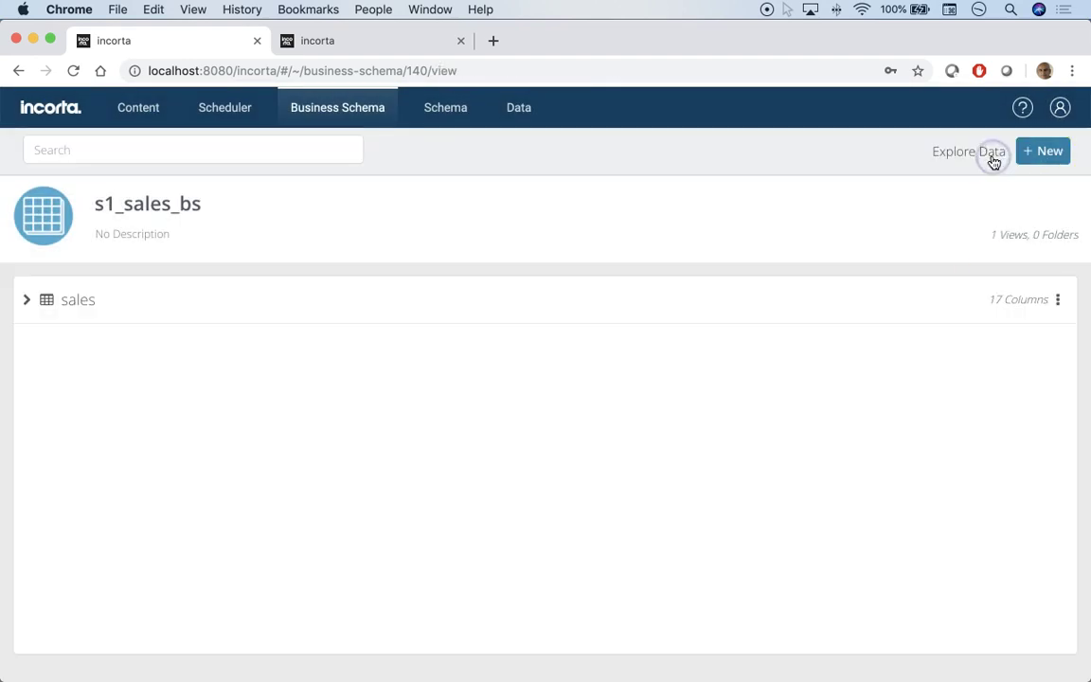
left_click(27, 301)
scroll(623, 463, "down", 10)
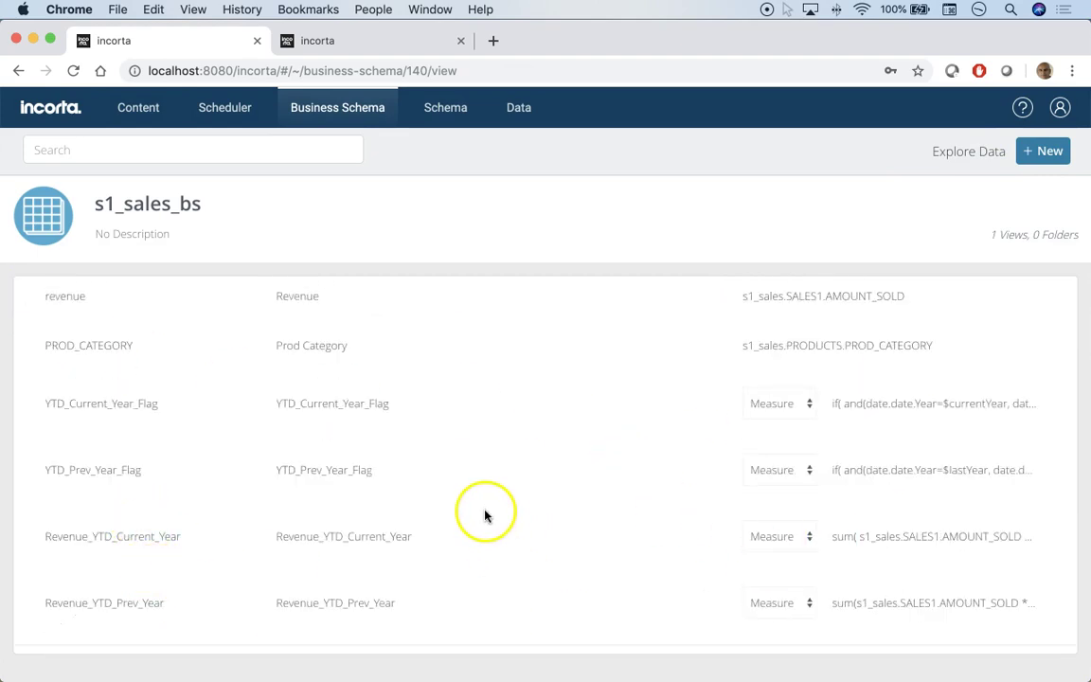
scroll(486, 516, "up", 10)
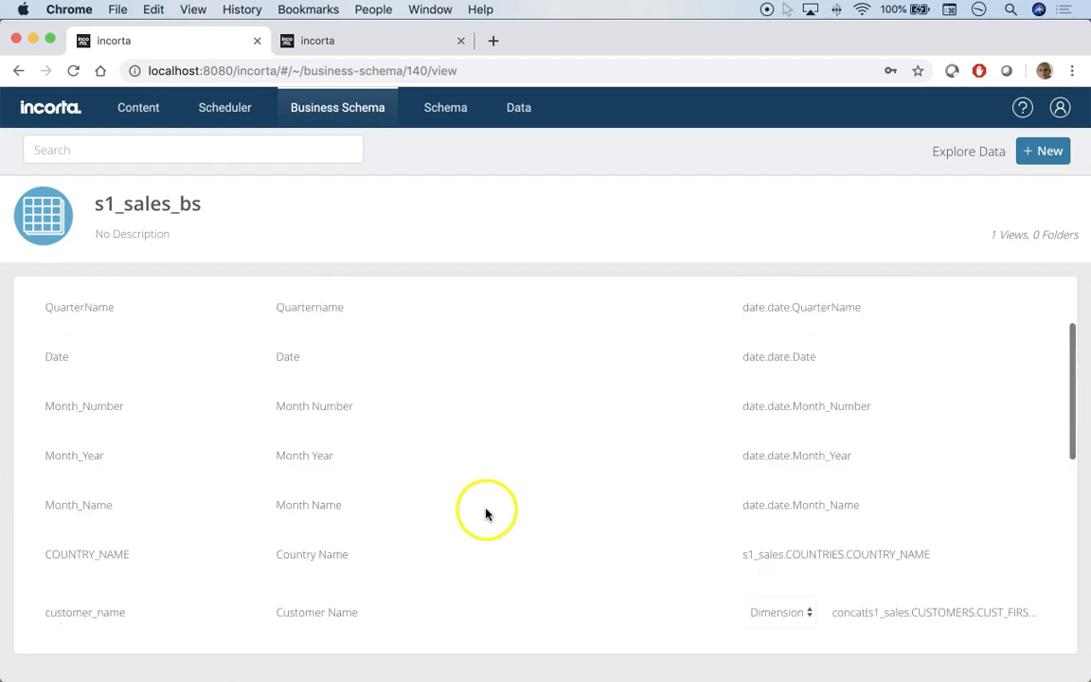
Step: Explore the business schema's data as an Aggregated table with Year as the grouping dimension
left_click(967, 154)
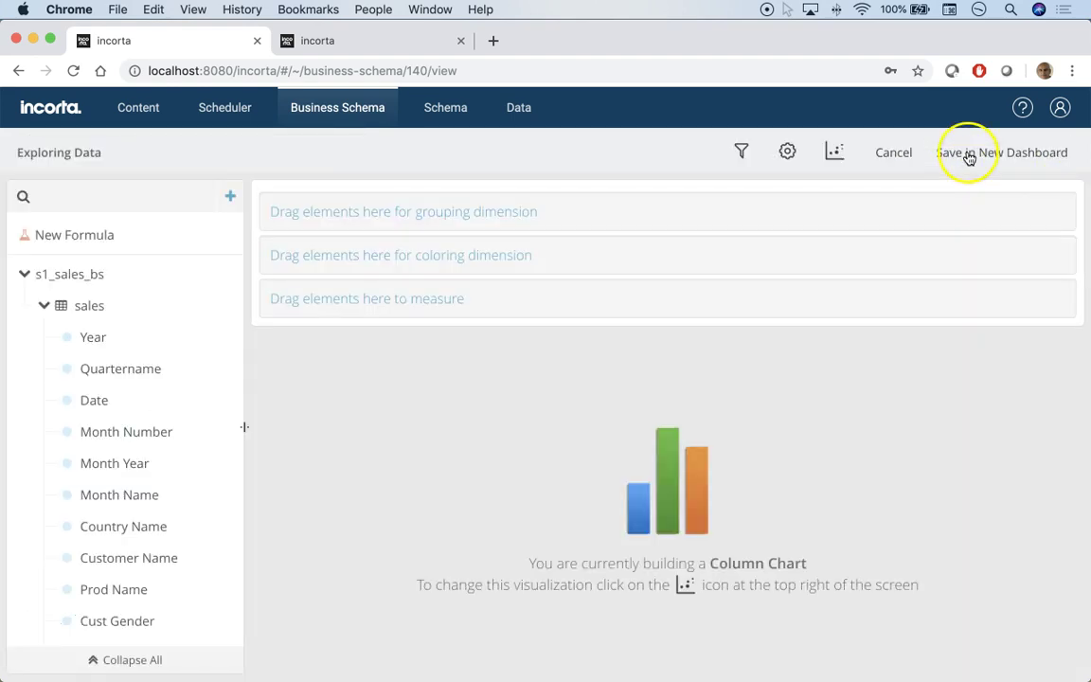
left_click(837, 154)
left_click(464, 341)
left_click_drag(135, 348, 388, 213)
Step: Add Revenue, Revenue_YTD_Current_Year and Revenue_YTD_Prev_Year as measures in that order, and save the table in a new dashboard
scroll(114, 434, "down", 5)
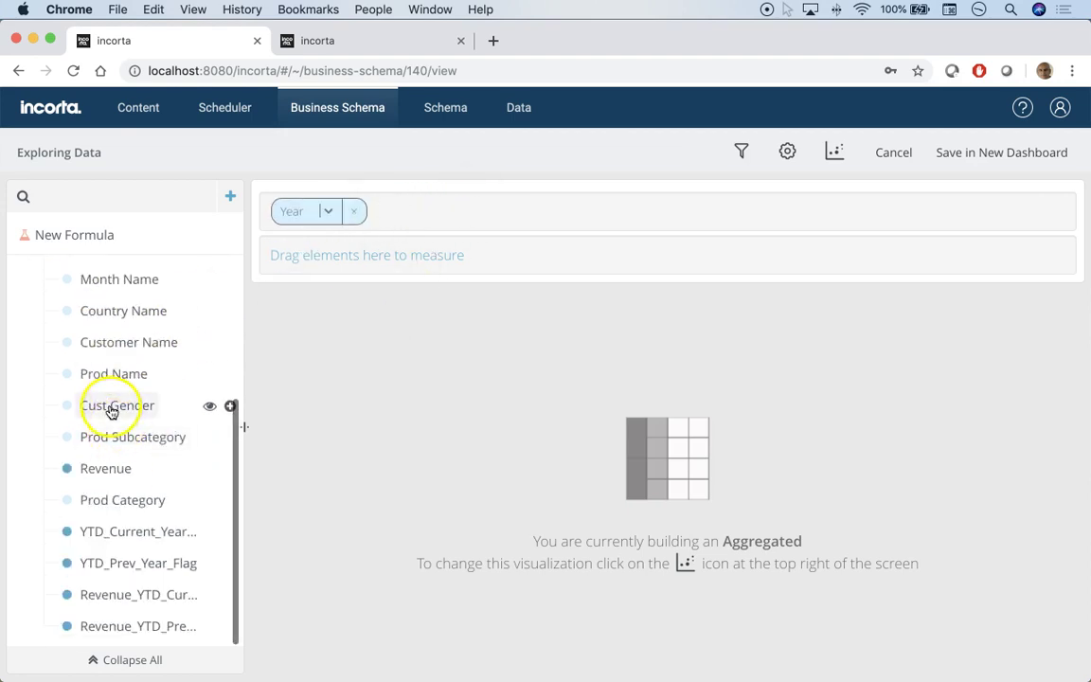
left_click_drag(137, 594, 379, 253)
left_click_drag(147, 629, 679, 255)
left_click_drag(85, 474, 279, 251)
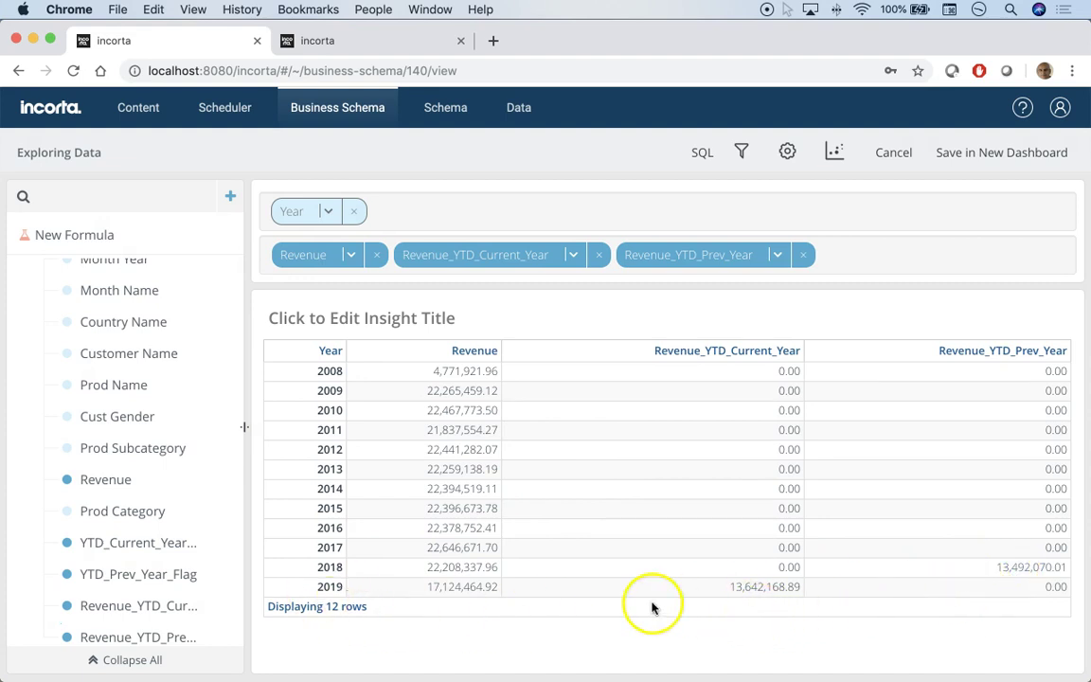
left_click(1003, 159)
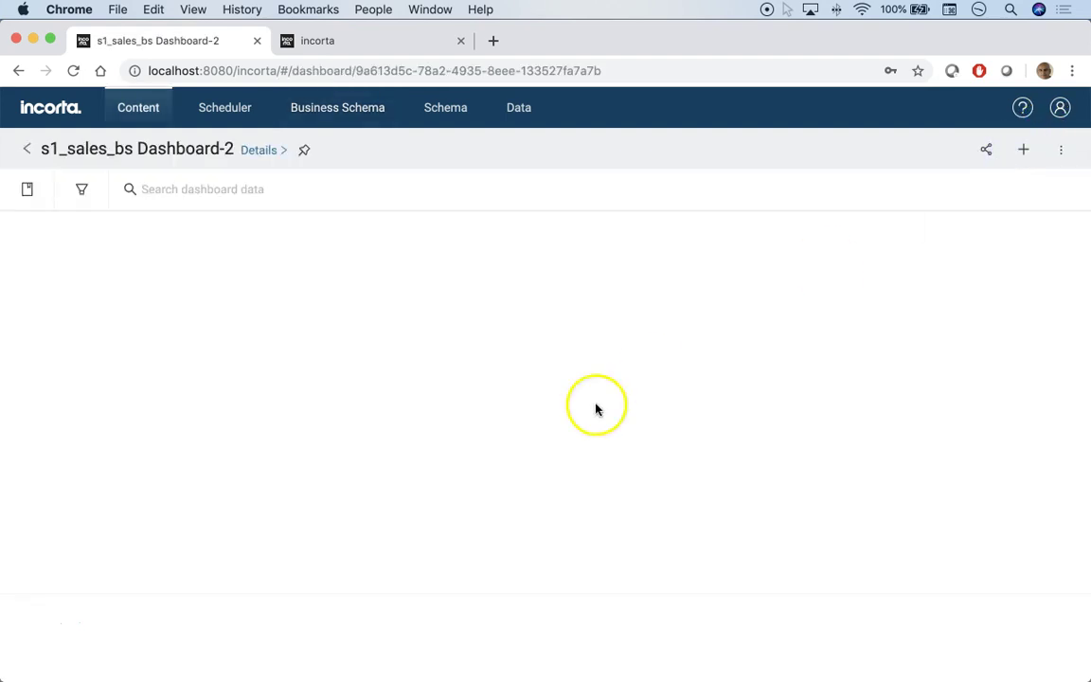
scroll(537, 409, "down", 2)
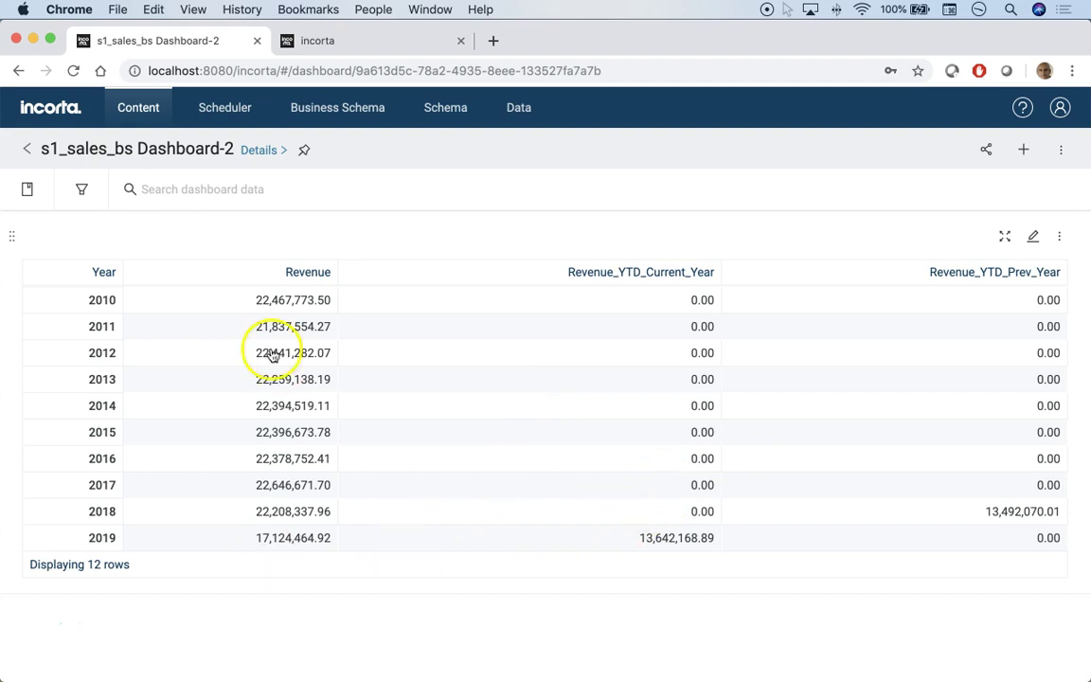
Step: Add Date as a runtime filter prompt in the dashboard's filter setup and save it
left_click(1062, 151)
left_click(984, 208)
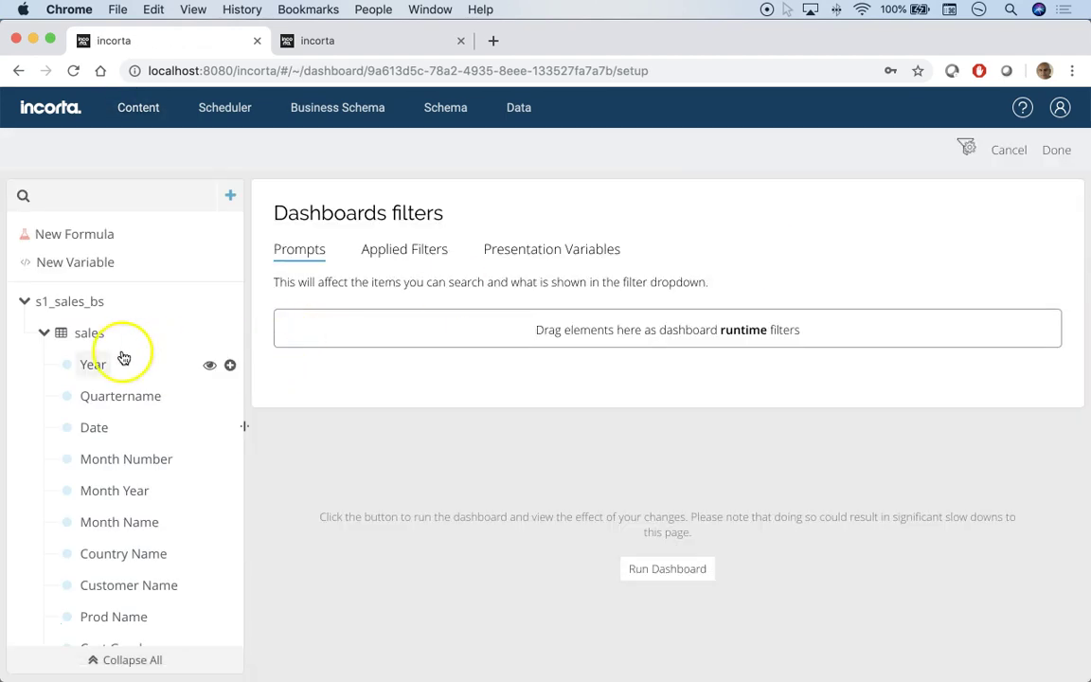
left_click_drag(102, 428, 364, 322)
left_click(1054, 152)
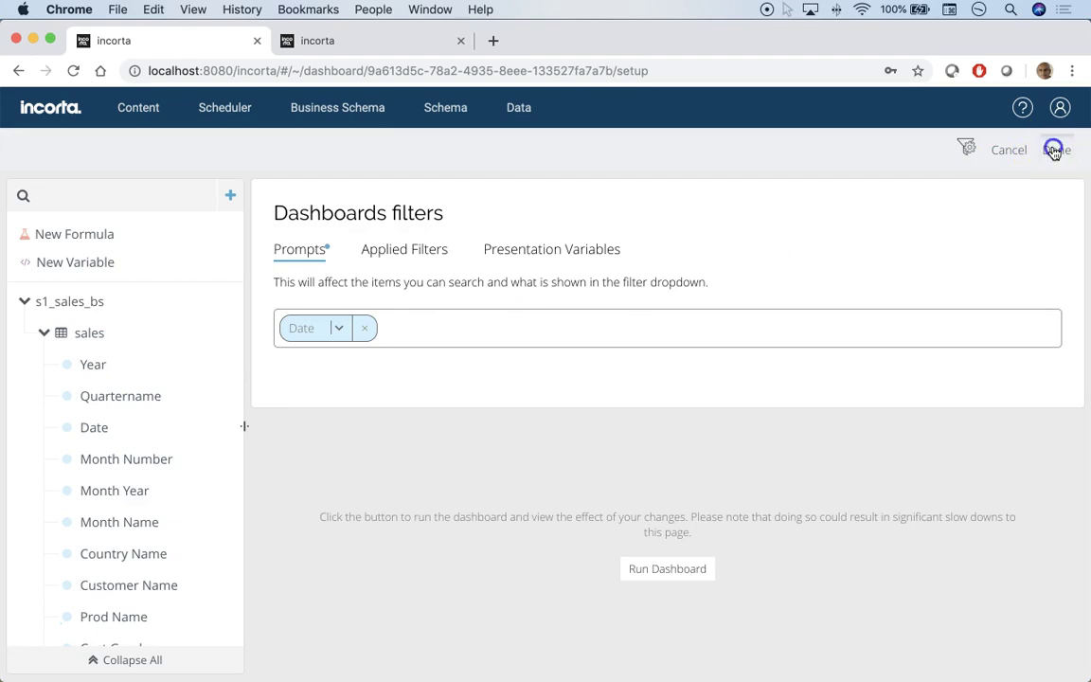
Step: Filter the dashboard to dates less than or equal to $currentDate to check the yearly revenue figures, and remove the filter
left_click(81, 189)
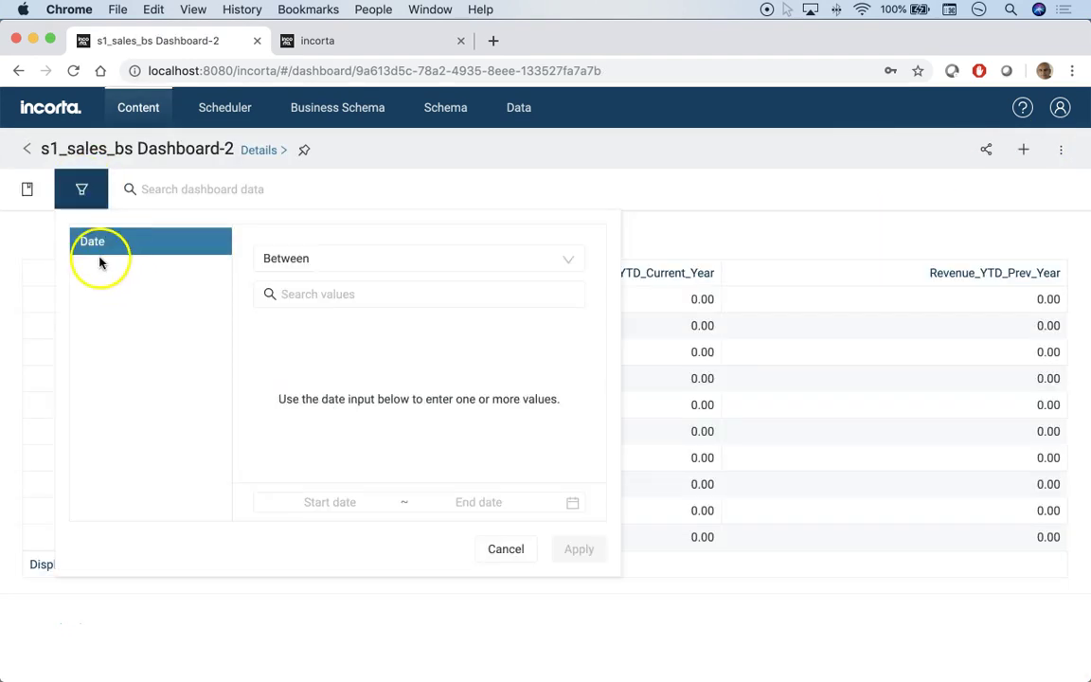
left_click(568, 259)
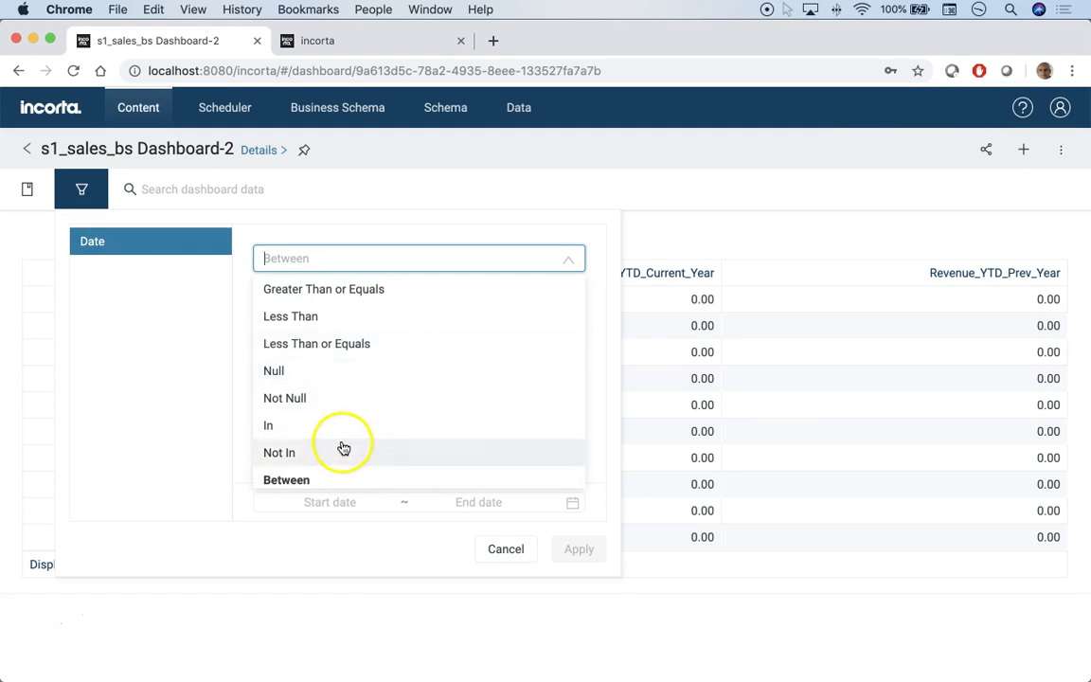
left_click(309, 343)
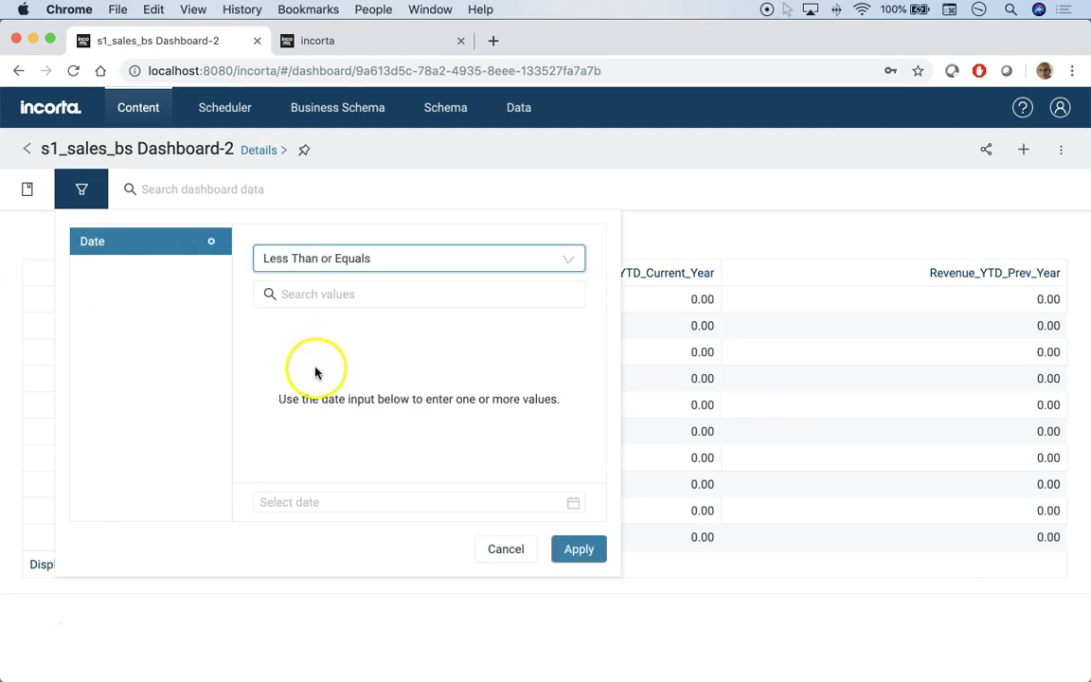
left_click(573, 502)
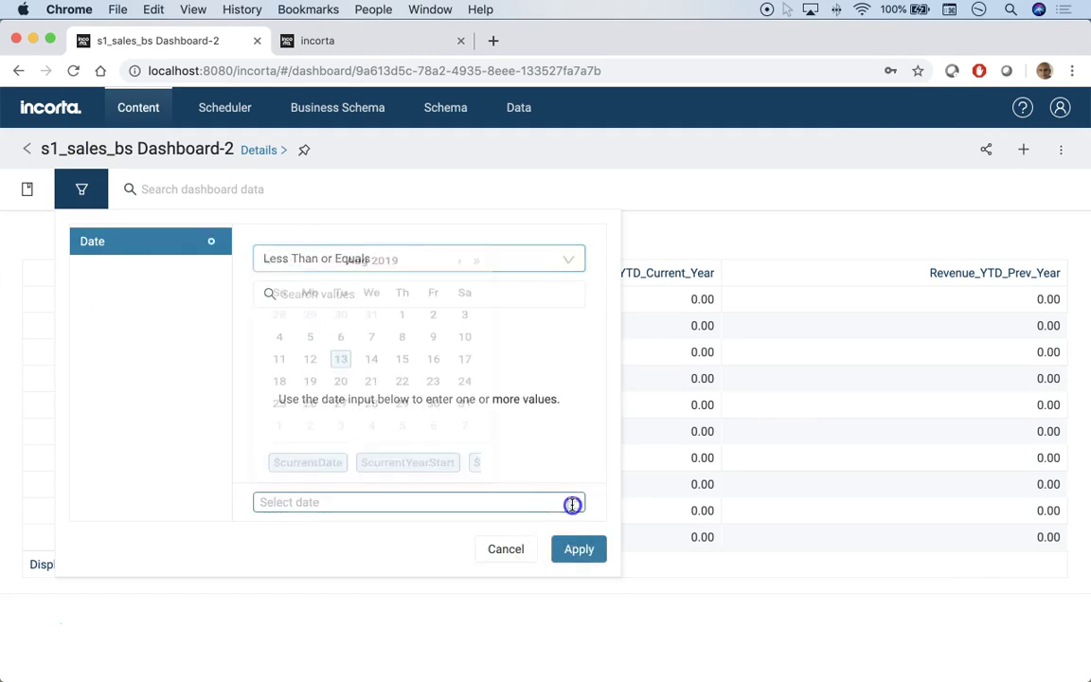
left_click(309, 459)
left_click(578, 548)
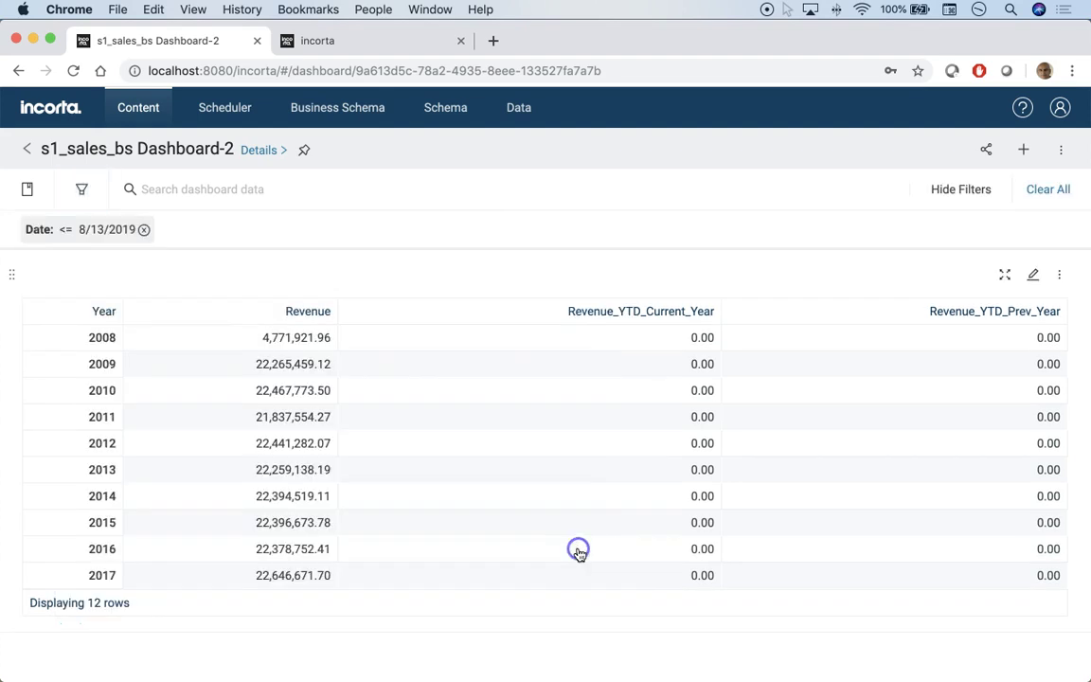
scroll(653, 454, "down", 2)
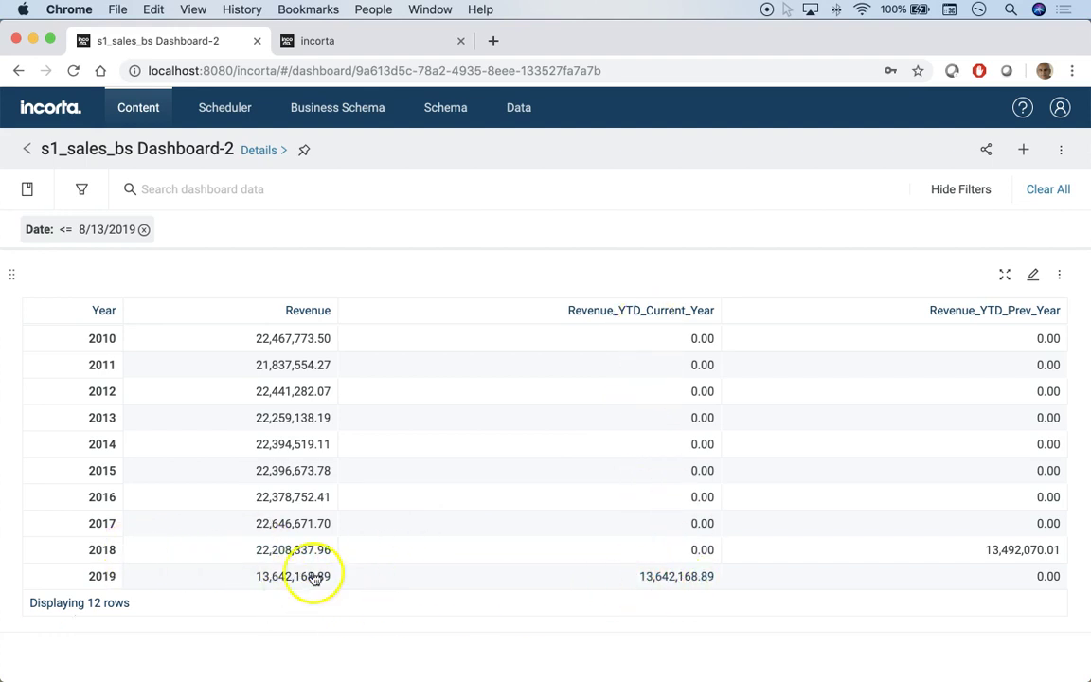
left_click(143, 231)
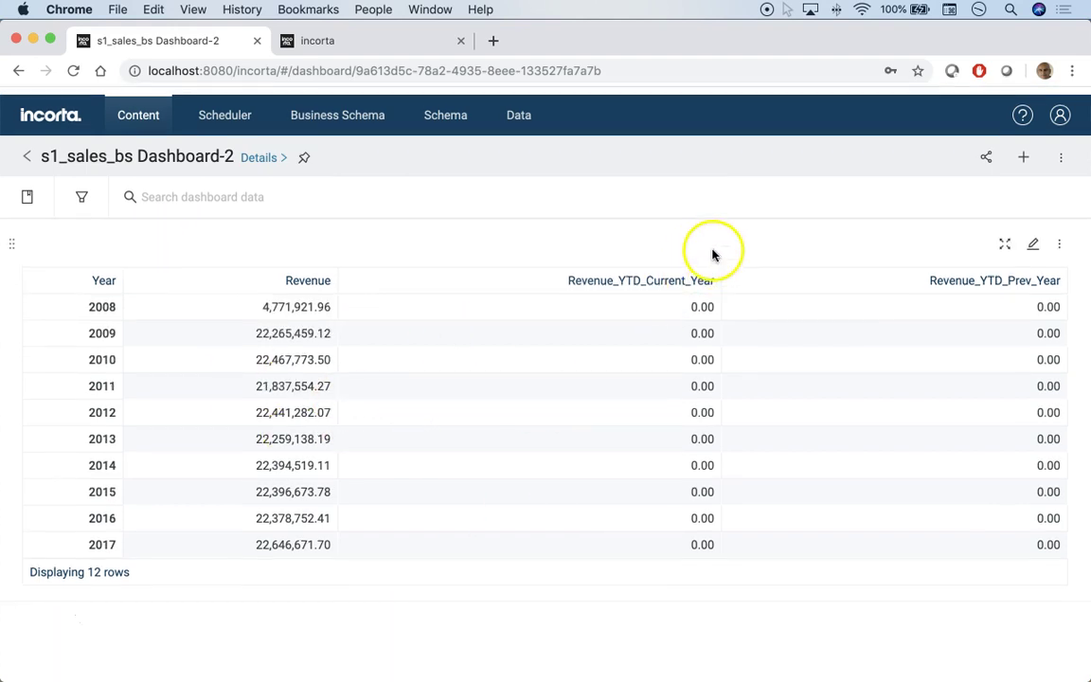
Step: Add a new Aggregated table insight to the dashboard with Prod Name as the grouping dimension
left_click(1021, 149)
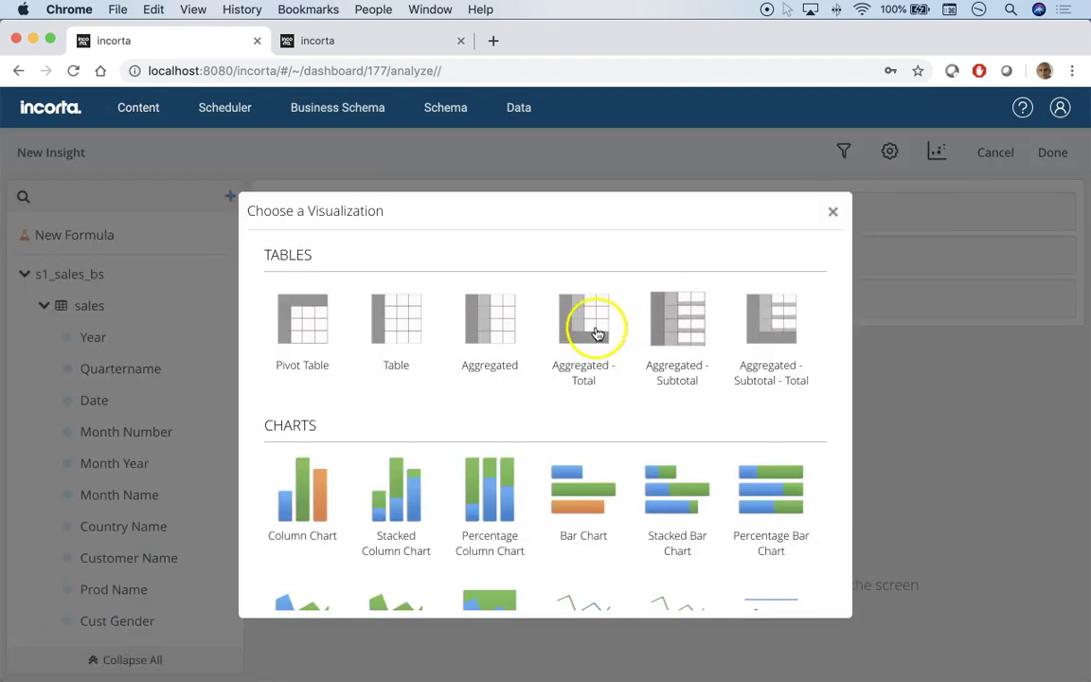
left_click(492, 324)
left_click(92, 195)
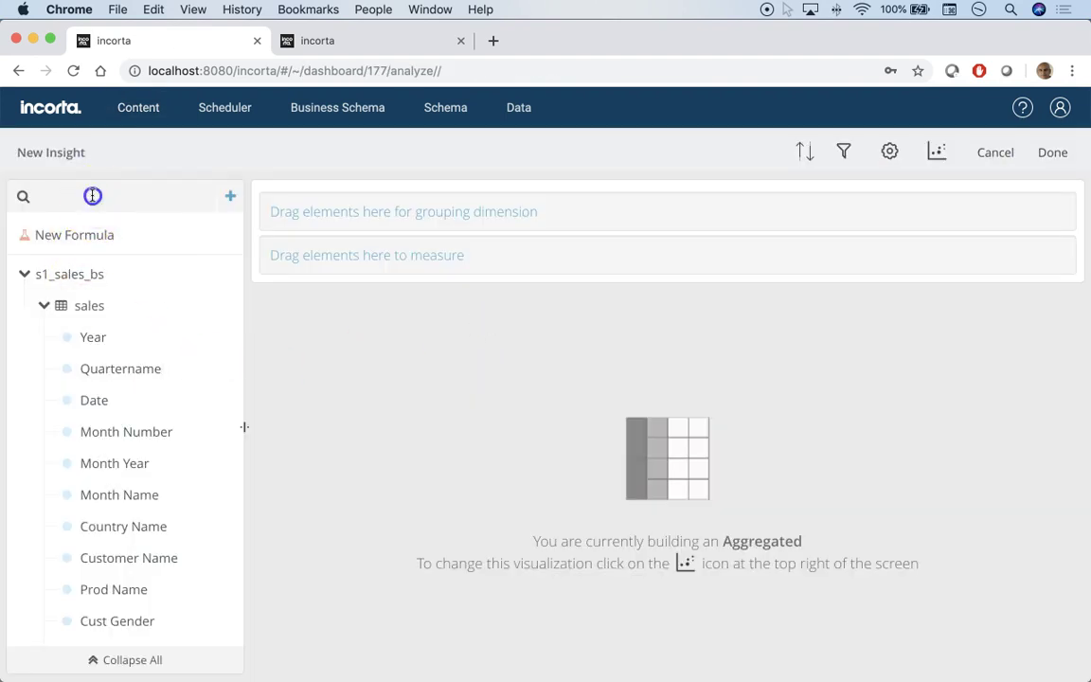
type("prod")
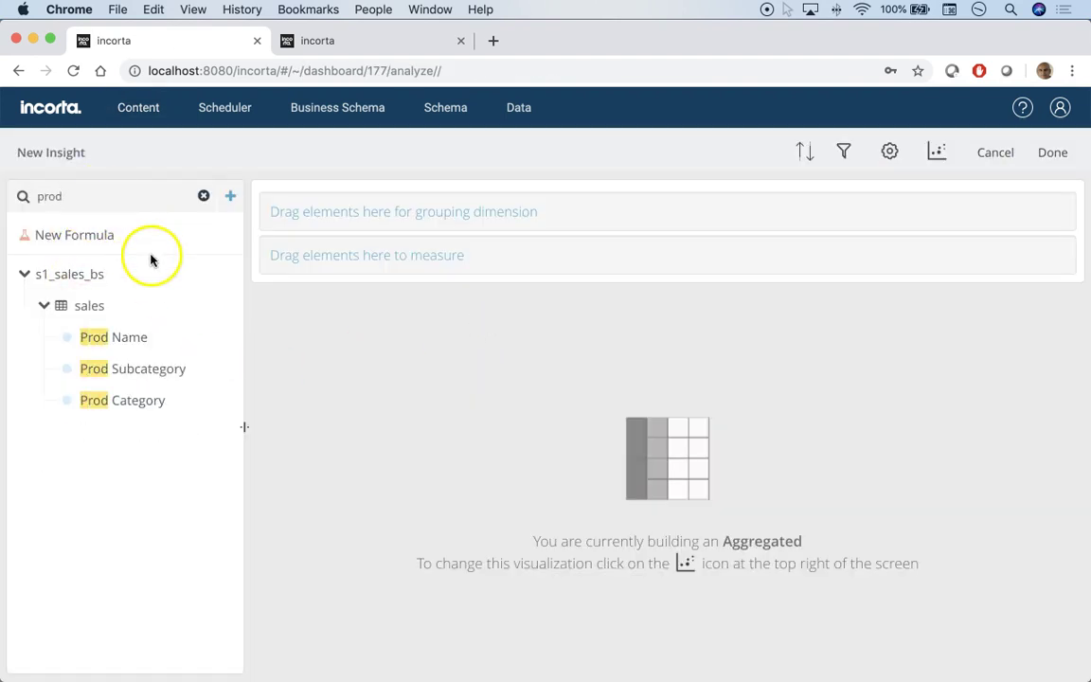
left_click_drag(127, 337, 402, 213)
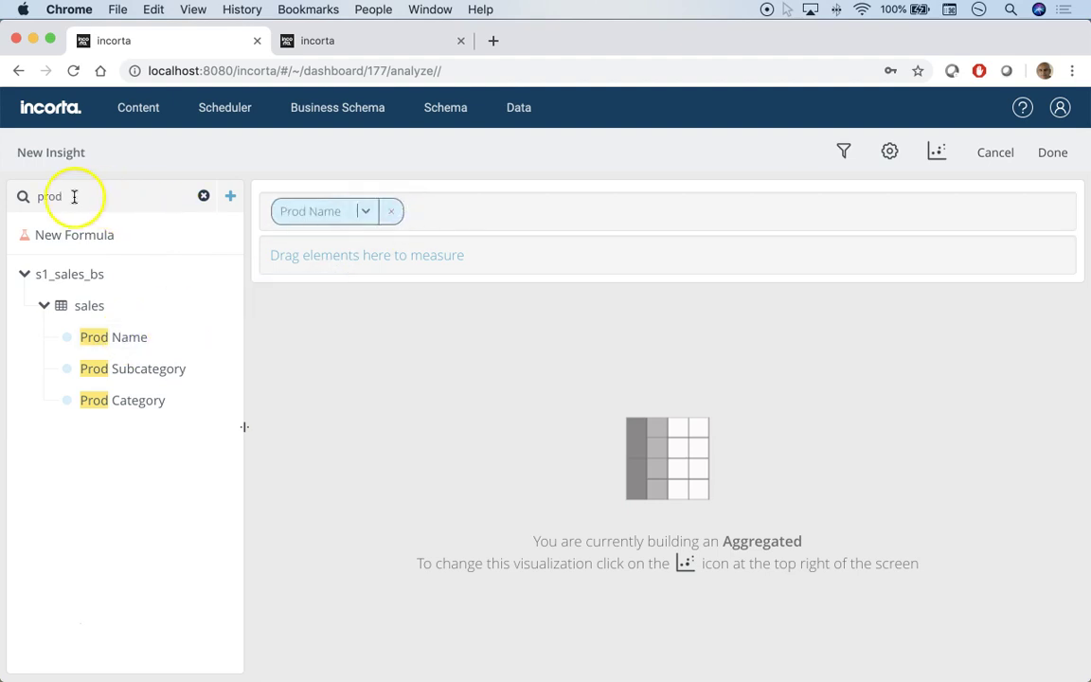
Step: Add Revenue, Revenue_YTD_Current_Year and Revenue_YTD_Prev_Year as measures of the product table, in that order
type("rev")
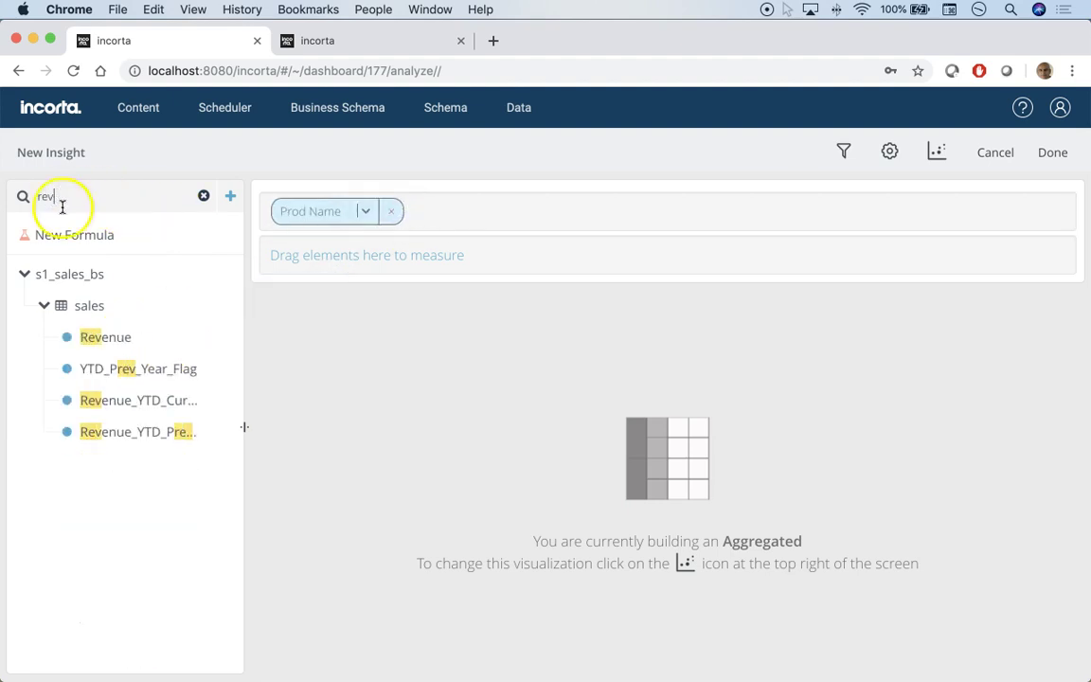
left_click_drag(102, 337, 351, 263)
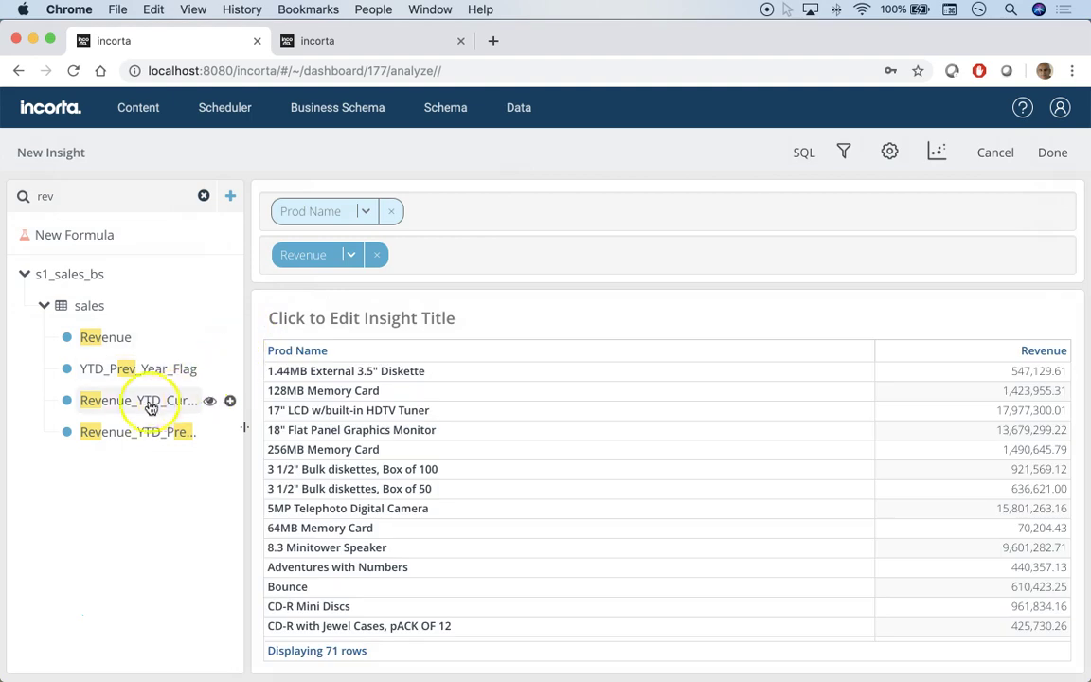
left_click_drag(132, 399, 543, 263)
left_click_drag(150, 428, 740, 262)
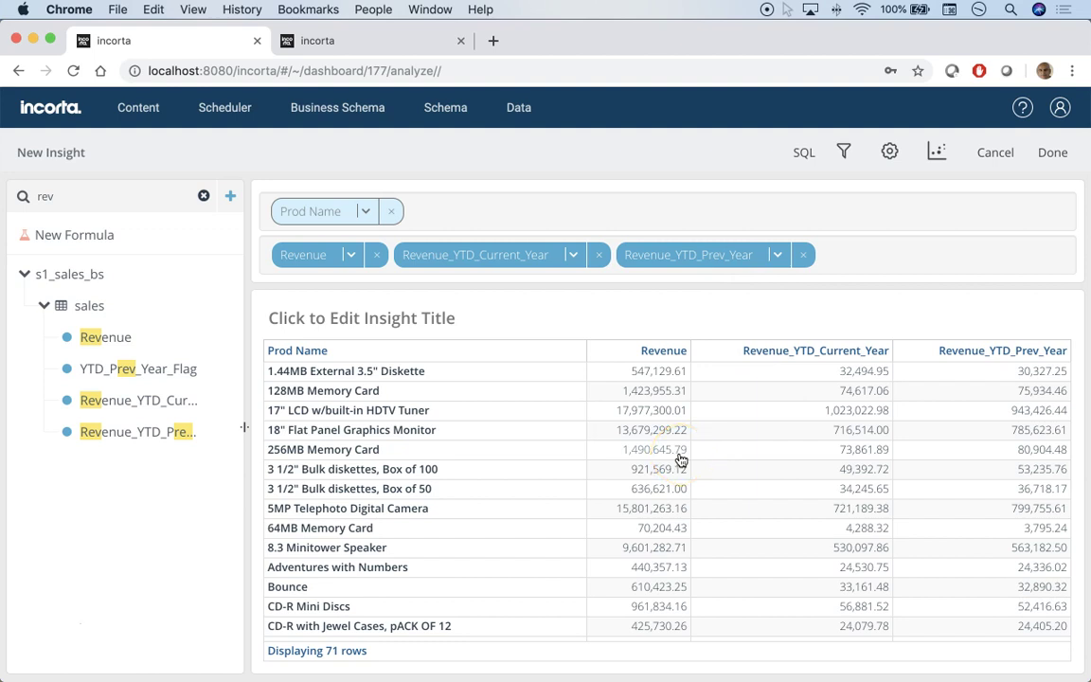
Step: Add a formula measure after Revenue_YTD_Prev_Year that computes (Revenue_YTD_Current_Year - Revenue_YTD_Prev_Year) / Revenue_YTD_Prev_Year from the sales view, and validate it
left_click_drag(90, 234, 906, 261)
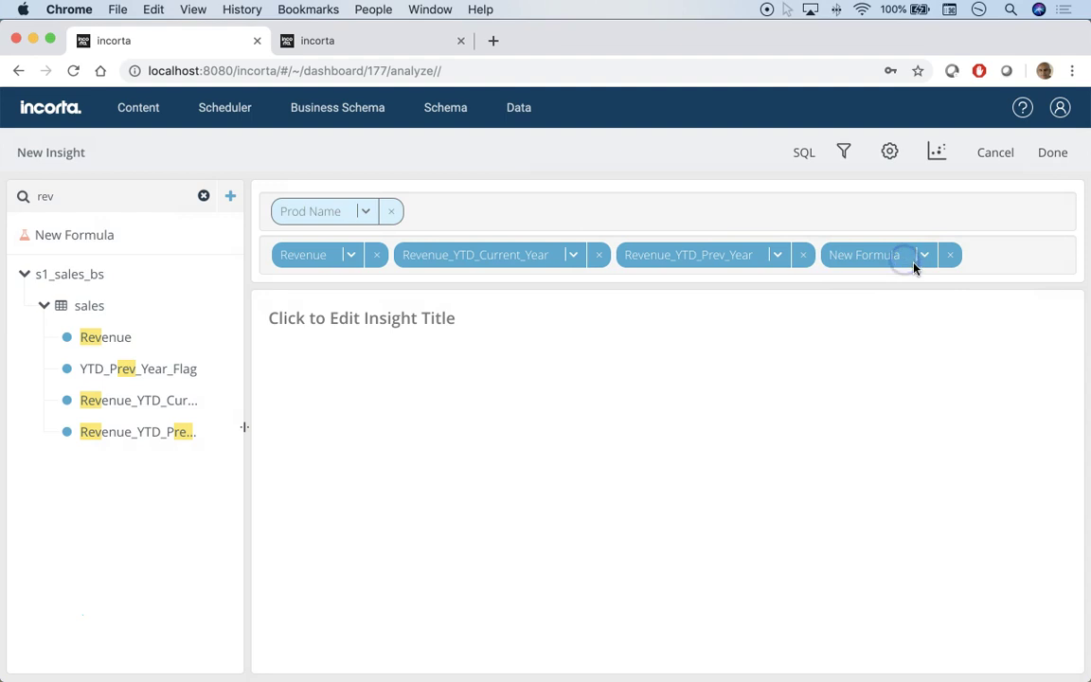
left_click(926, 255)
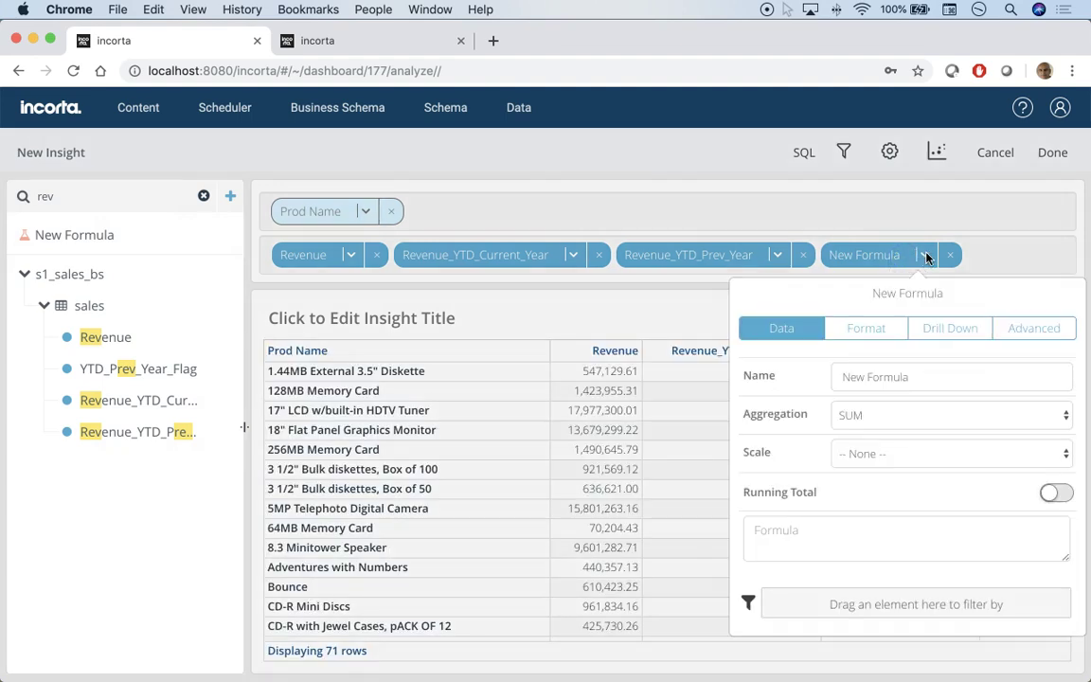
left_click(816, 537)
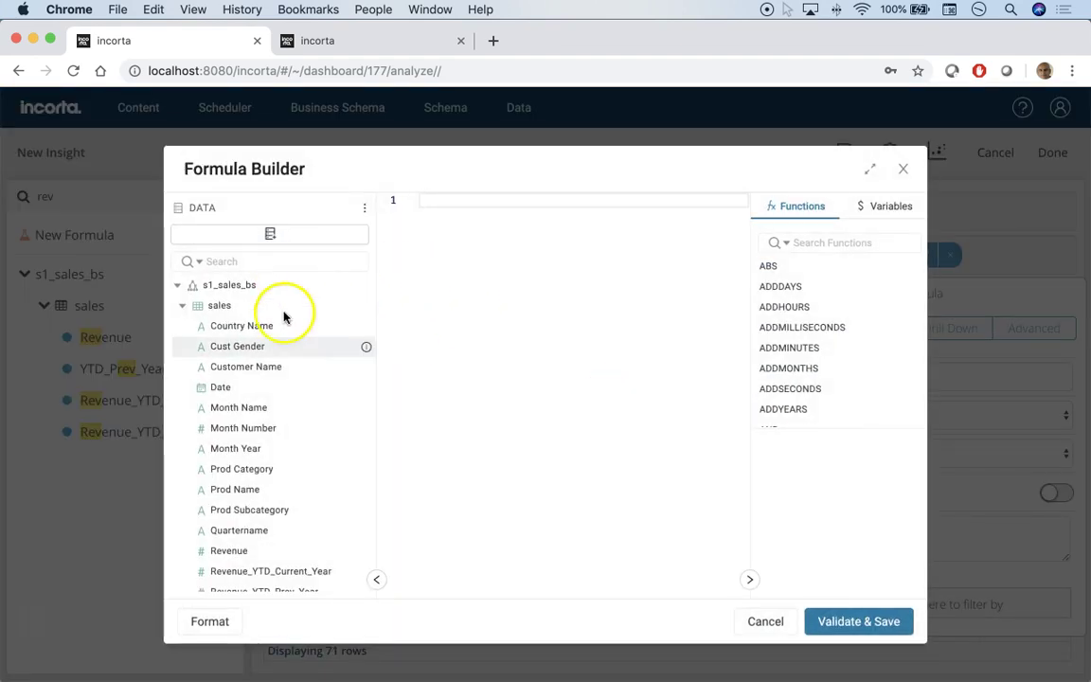
scroll(312, 418, "down", 2)
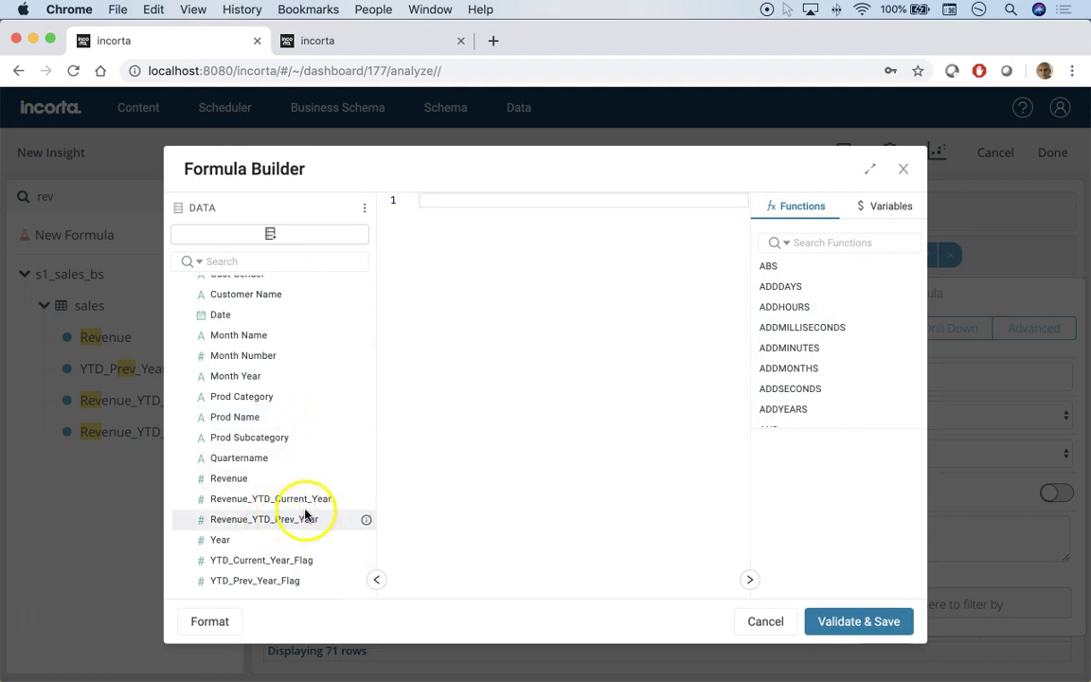
double_click(273, 498)
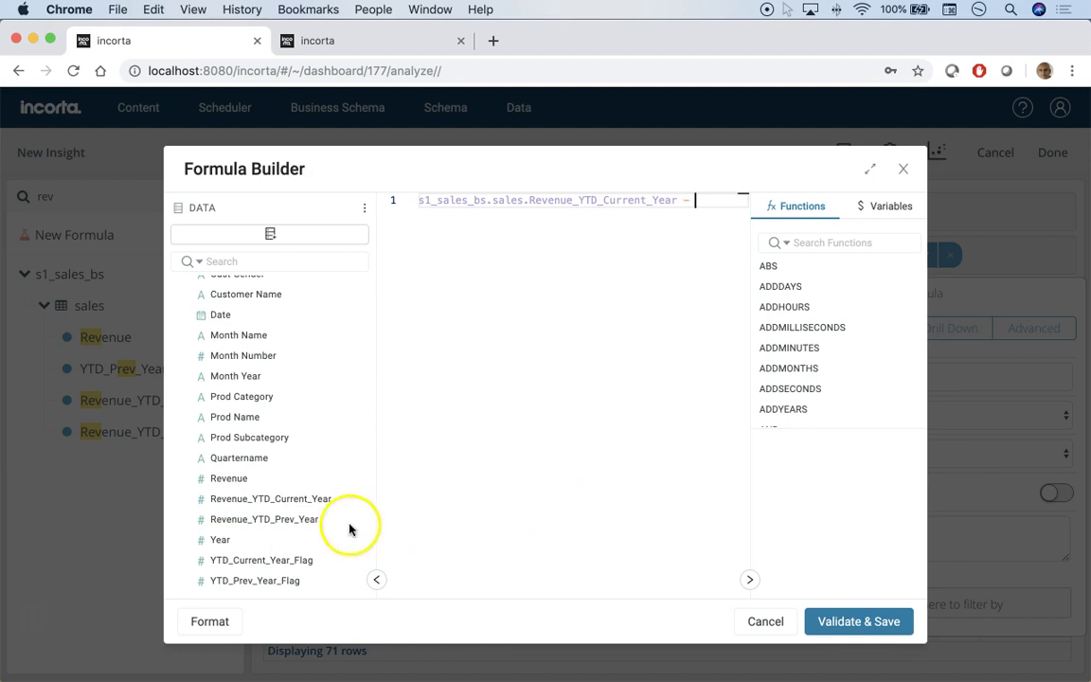
double_click(265, 522)
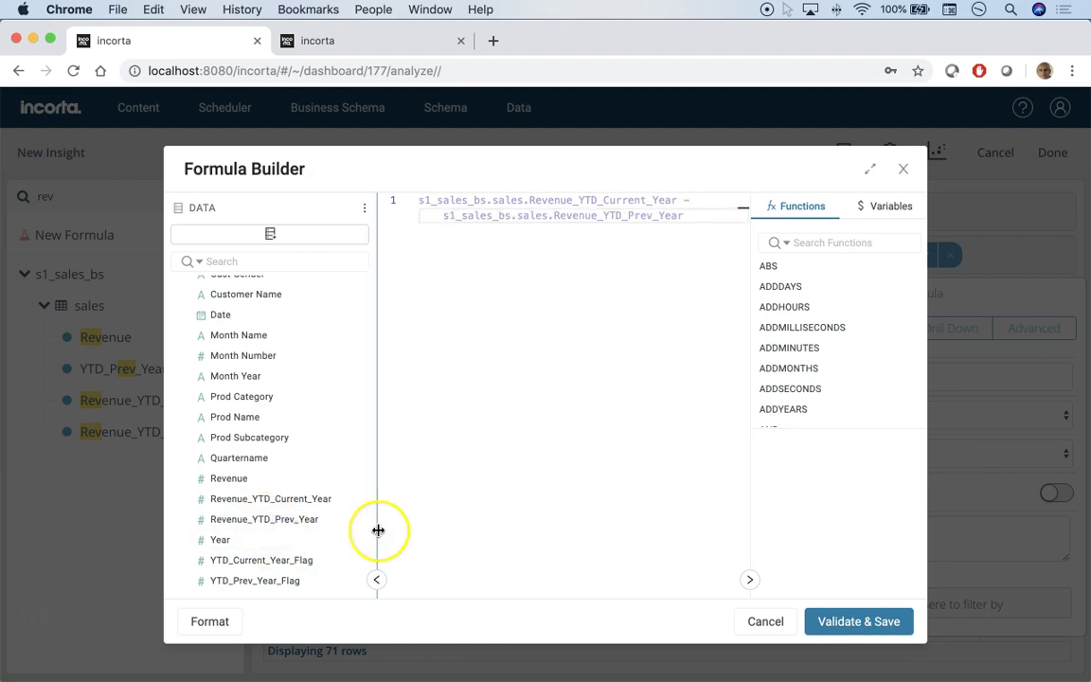
key("Up")
key("Up")
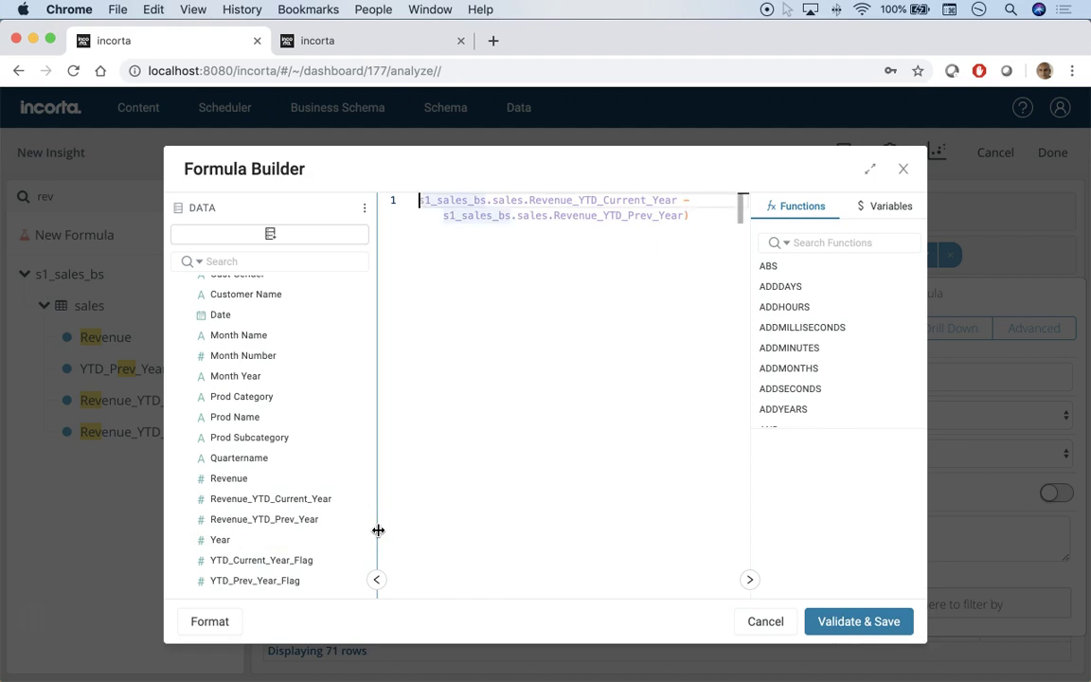
type("(")
left_click(717, 224)
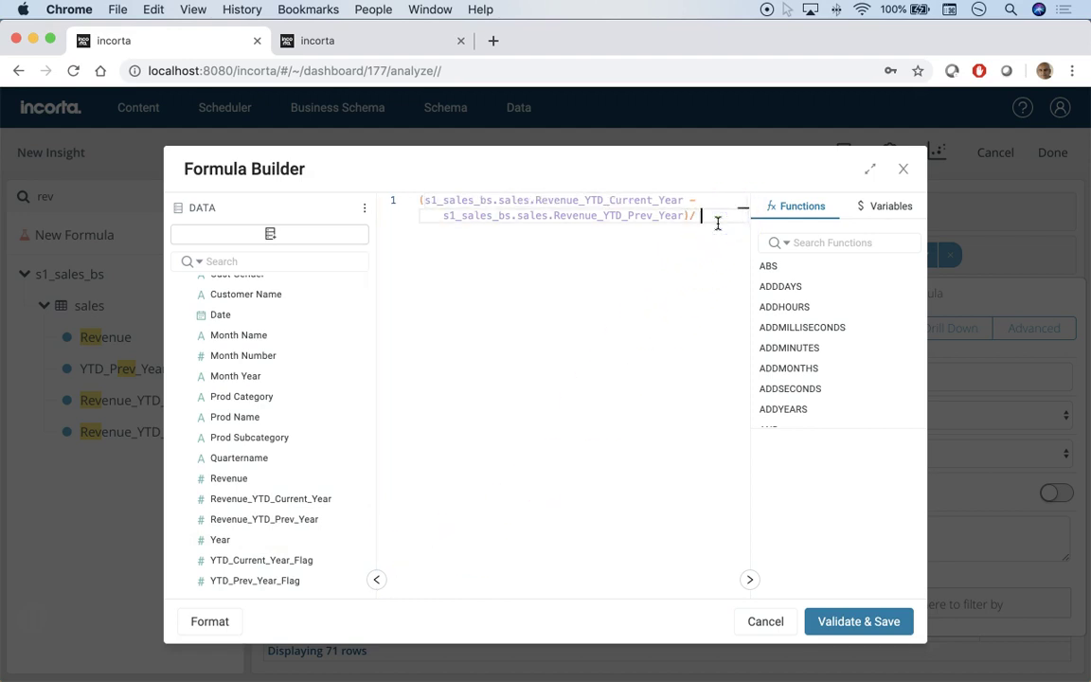
left_click(284, 521)
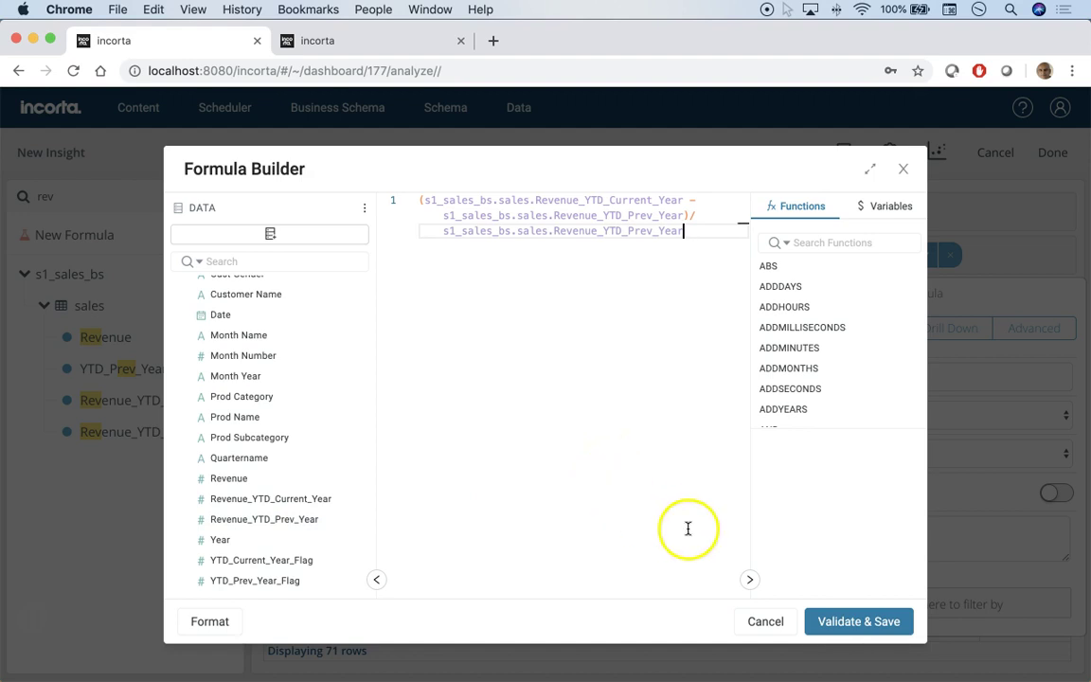
left_click(853, 621)
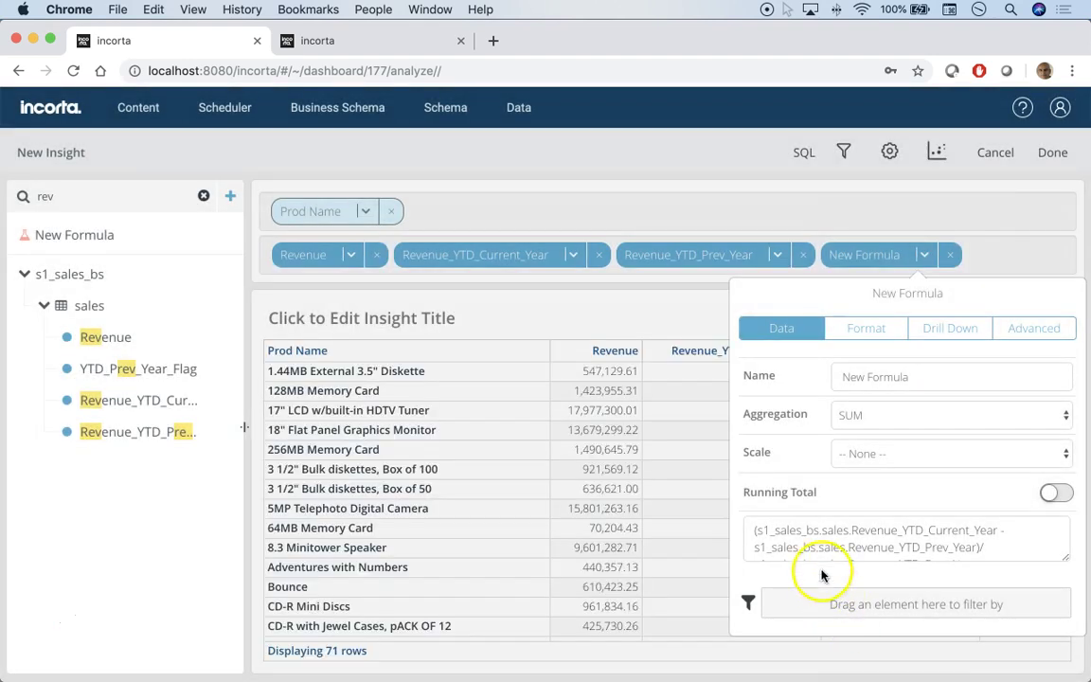
Step: Rename the new formula measure to Growth
left_click_drag(929, 377, 795, 378)
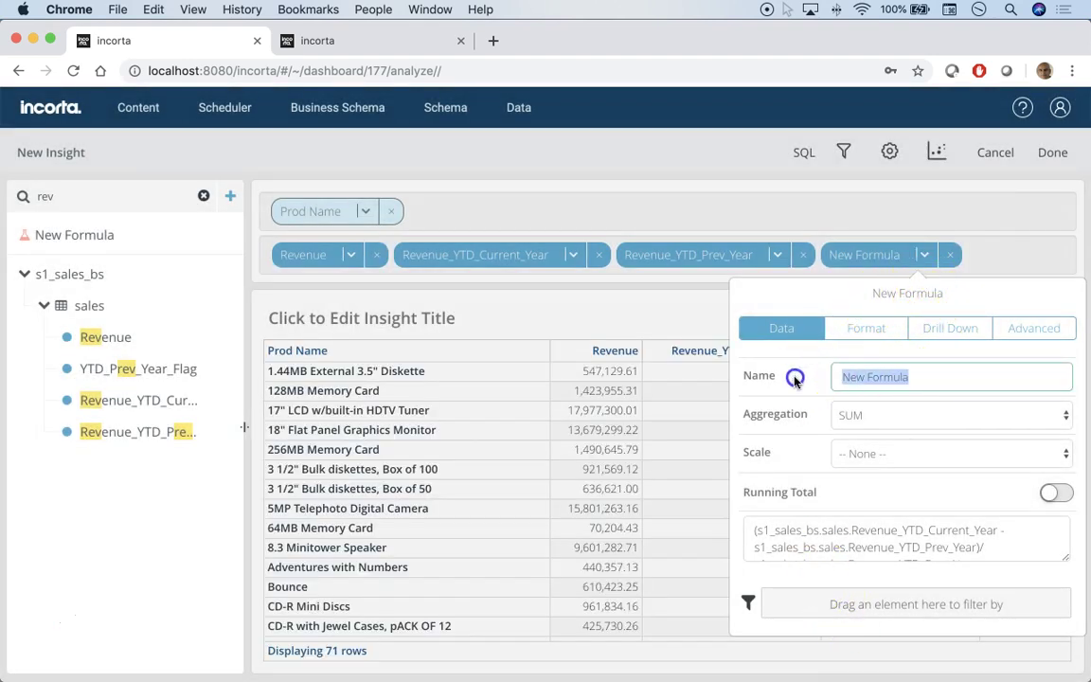
type("Growth")
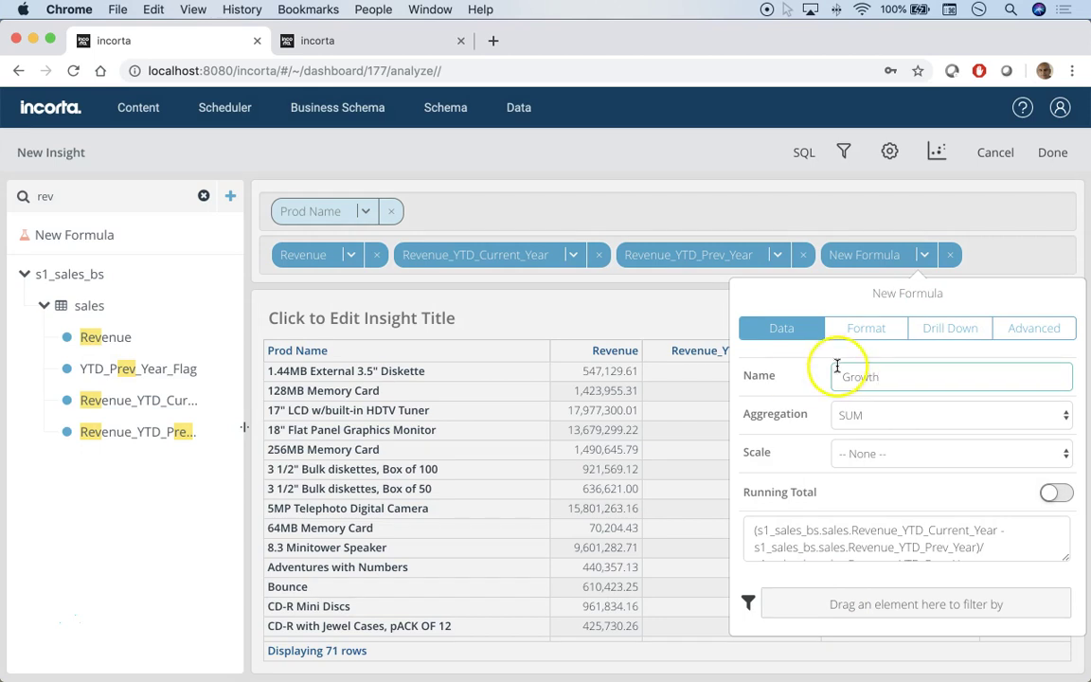
key("Return")
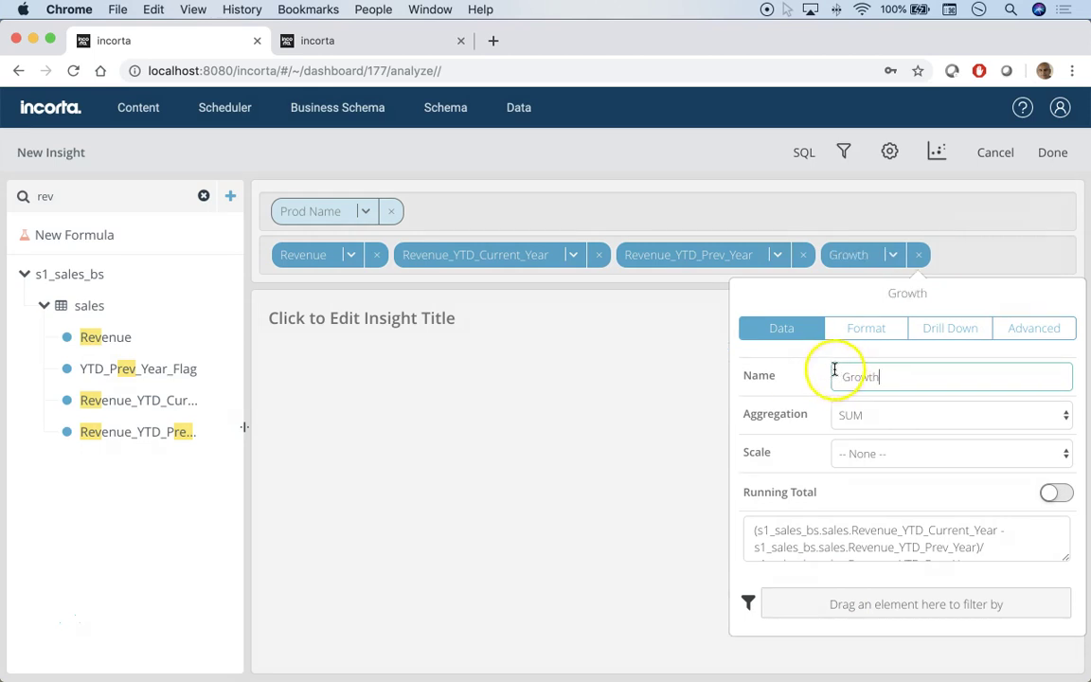
left_click(650, 311)
Step: Format the Growth measure as a percentage with two decimals (10.12%) and look through the product rows
left_click(892, 255)
left_click(880, 328)
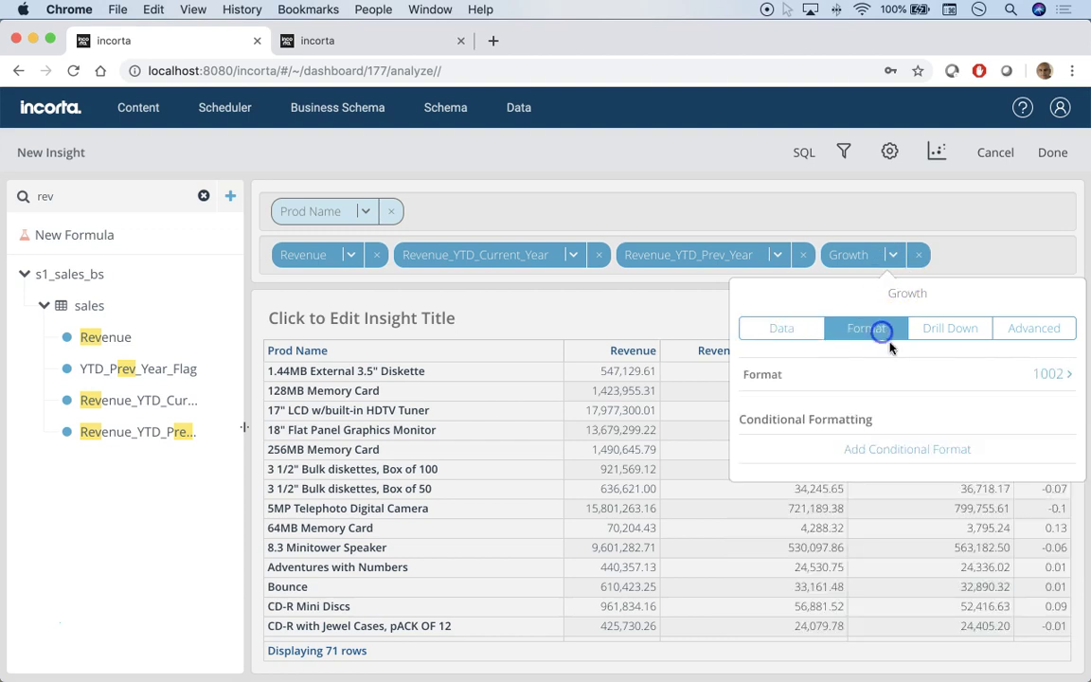
left_click(1041, 373)
left_click(1032, 568)
left_click(875, 226)
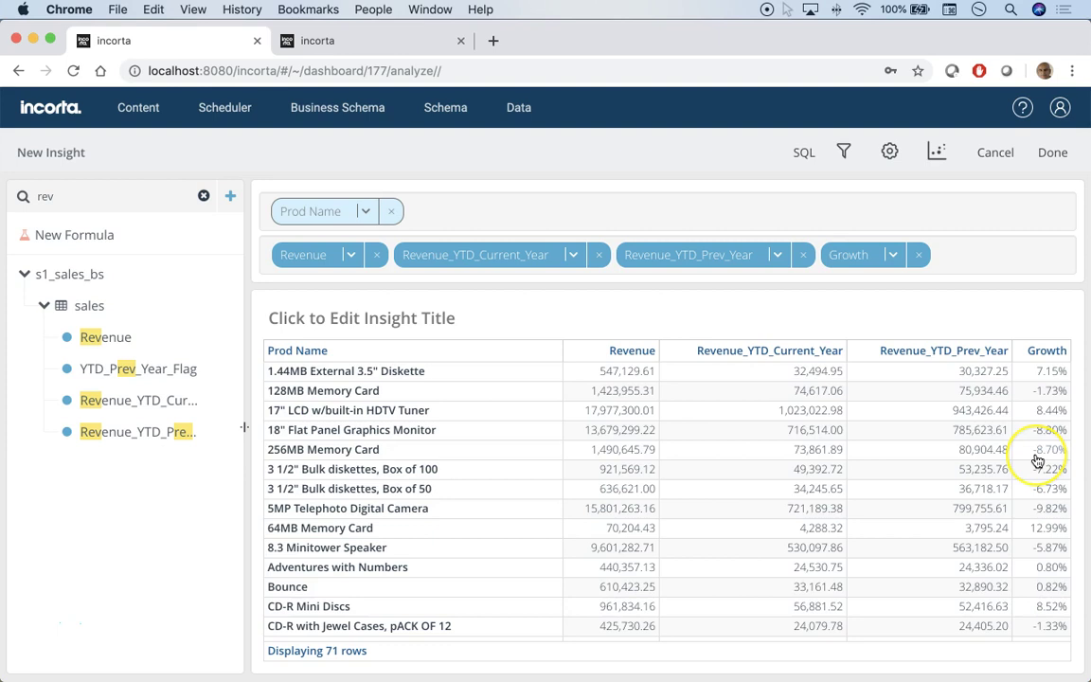
scroll(1042, 469, "down", 10)
scroll(1037, 461, "up", 10)
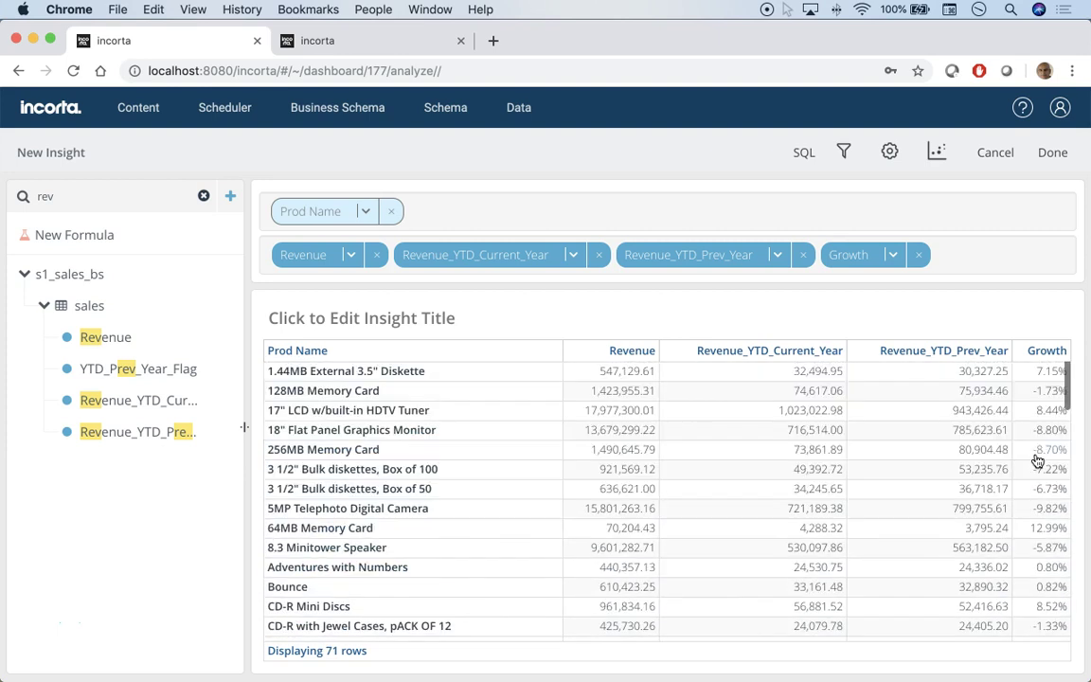
Step: Add a conditional format to Growth for values < 0 with a red background and white text
left_click(890, 256)
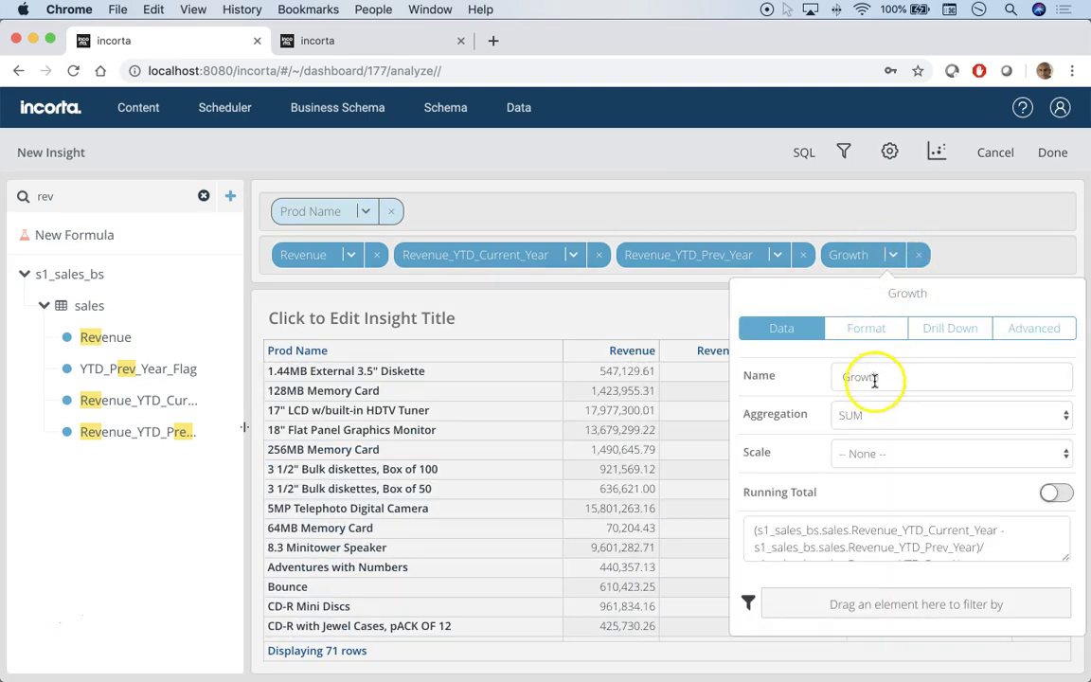
left_click(867, 330)
left_click(904, 459)
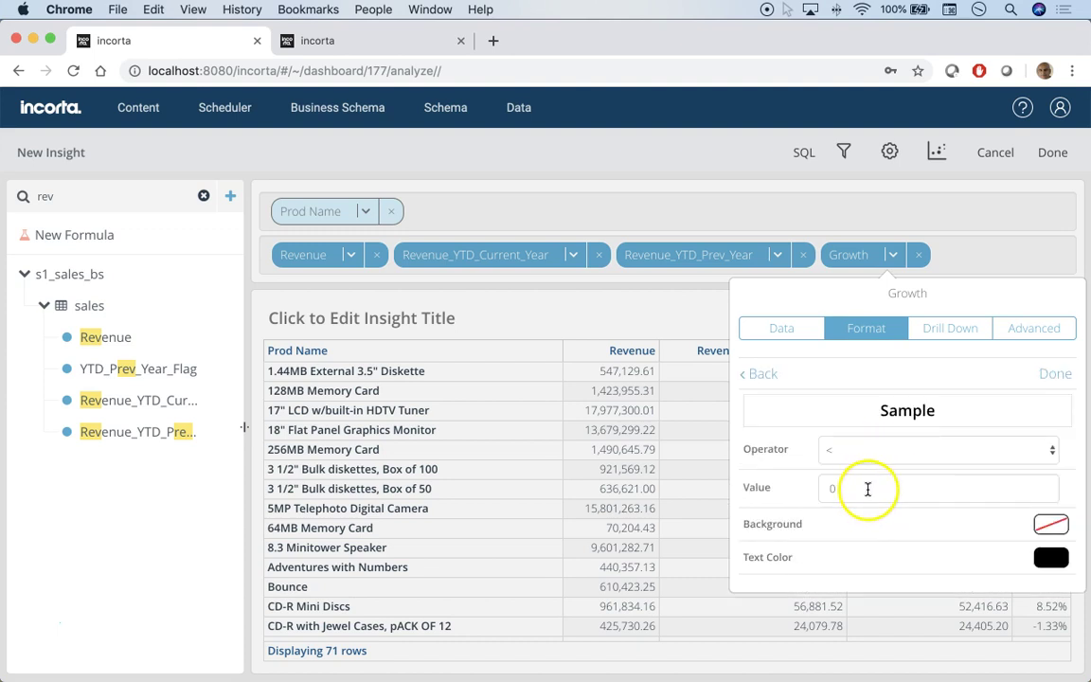
left_click(1049, 524)
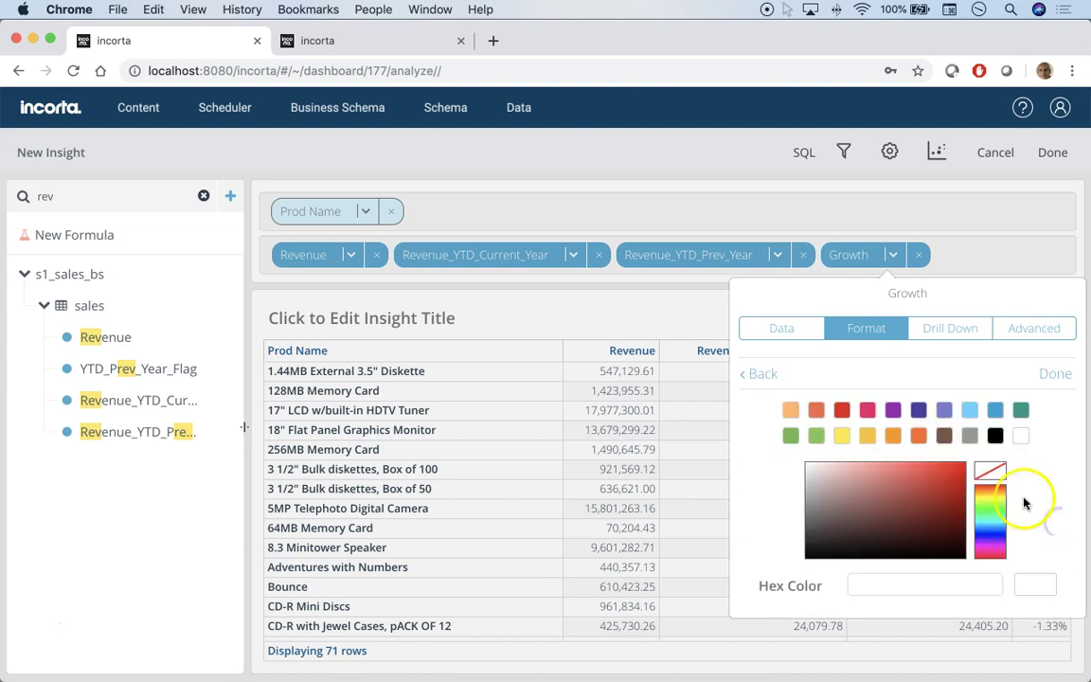
left_click(840, 409)
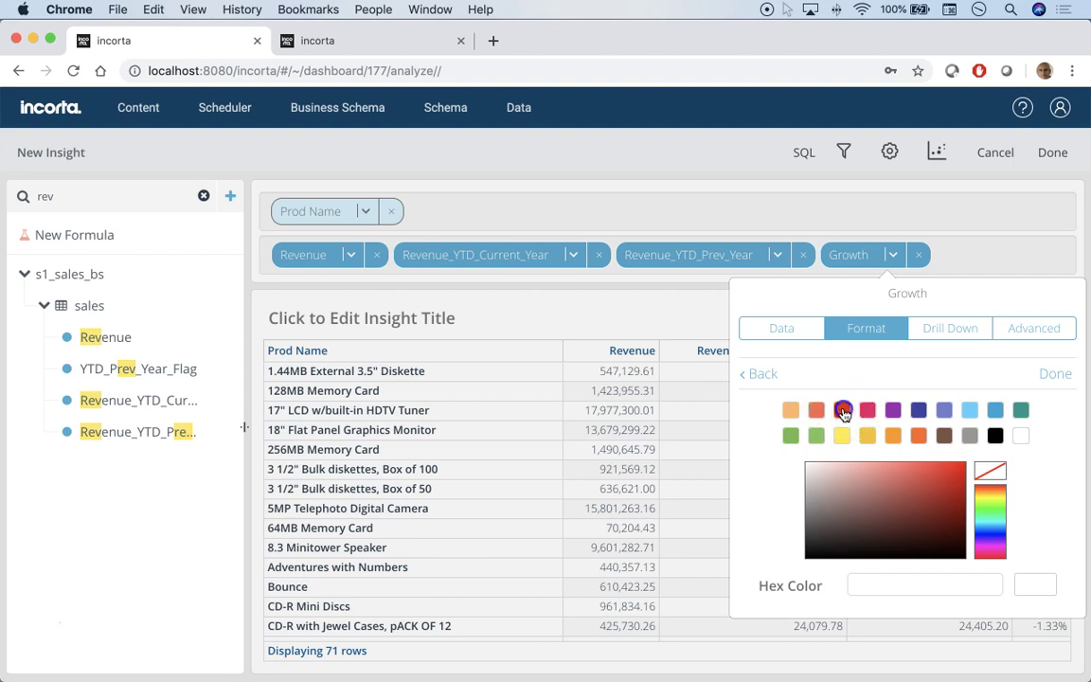
left_click(1053, 372)
left_click(1049, 557)
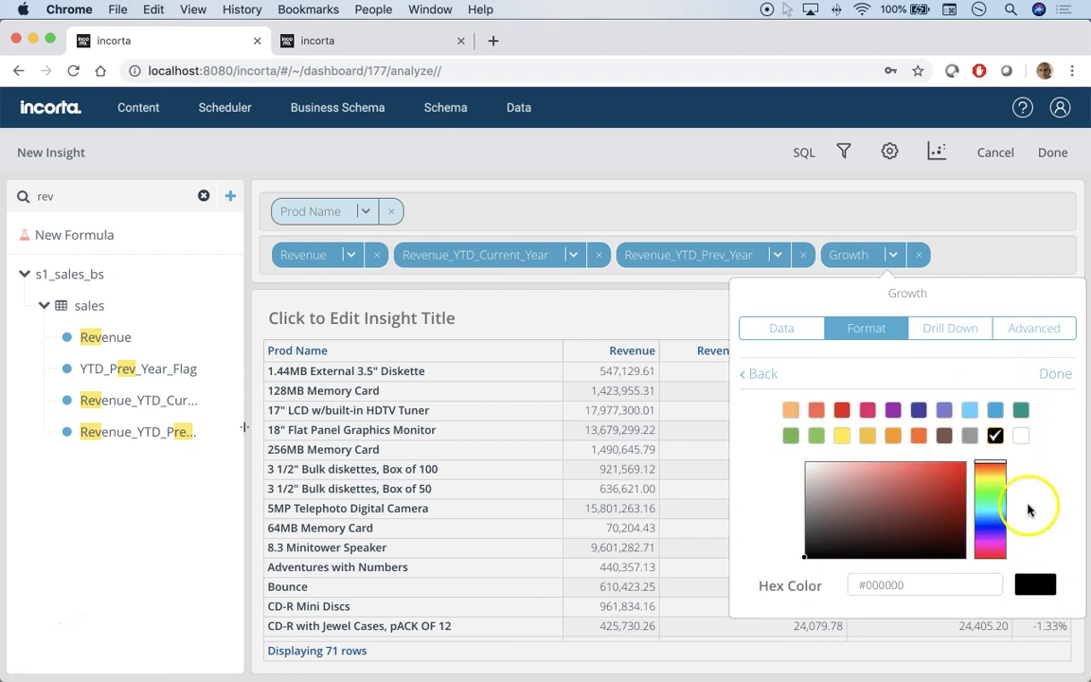
left_click(1021, 435)
left_click(1052, 373)
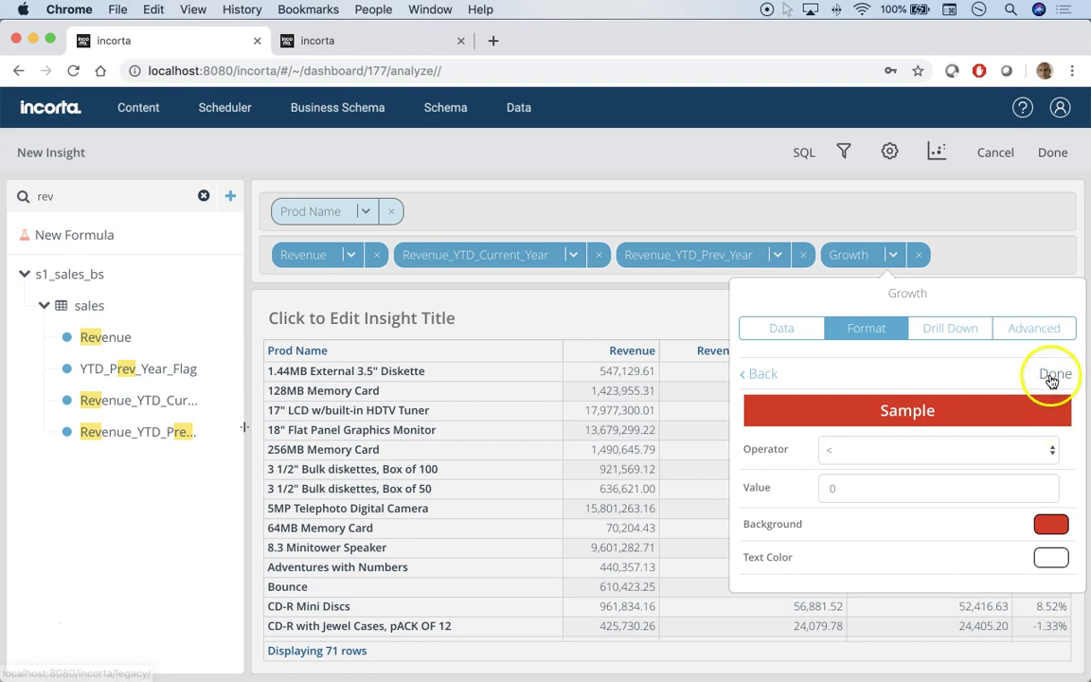
left_click(1053, 372)
Step: Add a conditional format to Growth for values ≥ 0 with a teal #009688 background and white text, and save the insight to the dashboard
left_click(868, 451)
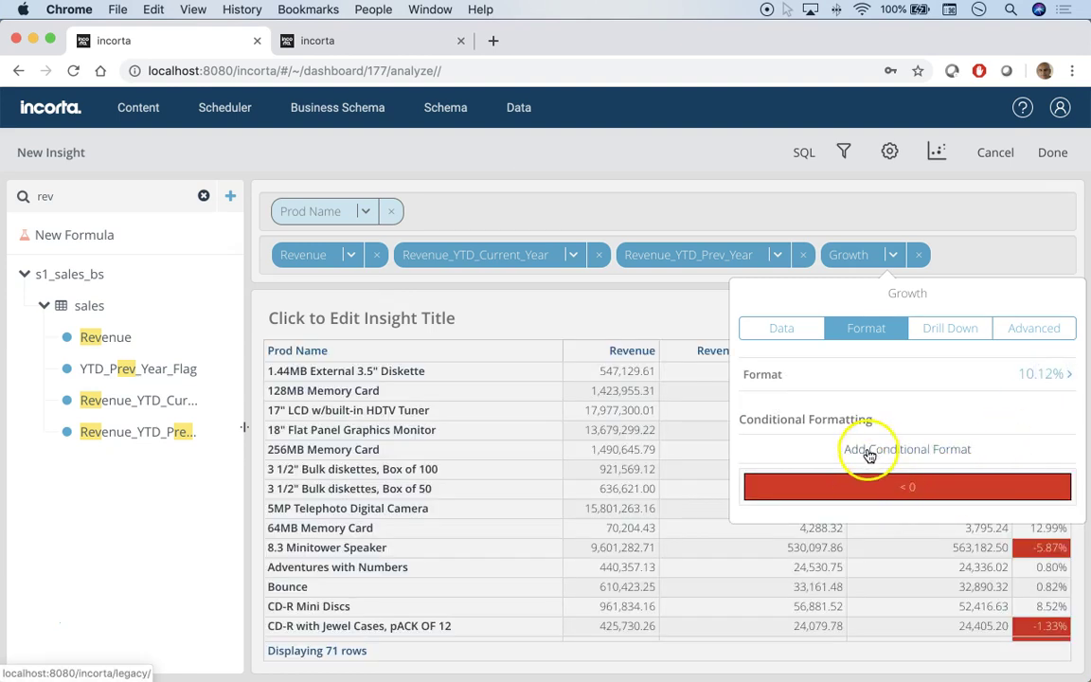
left_click(864, 451)
left_click(847, 524)
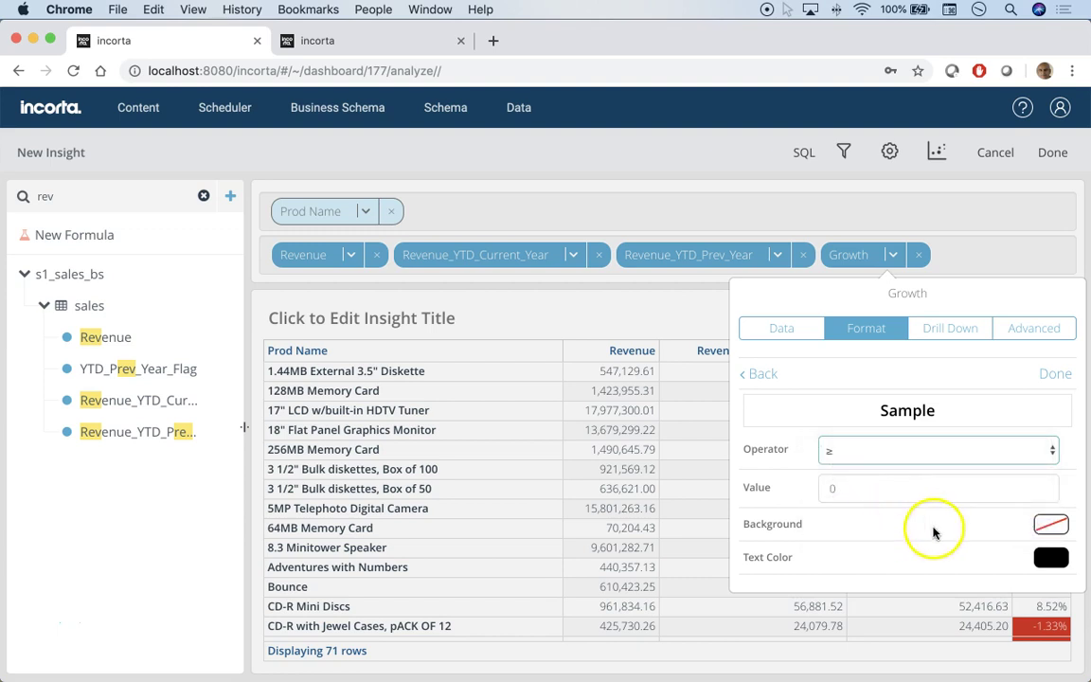
left_click(1050, 523)
left_click(1022, 410)
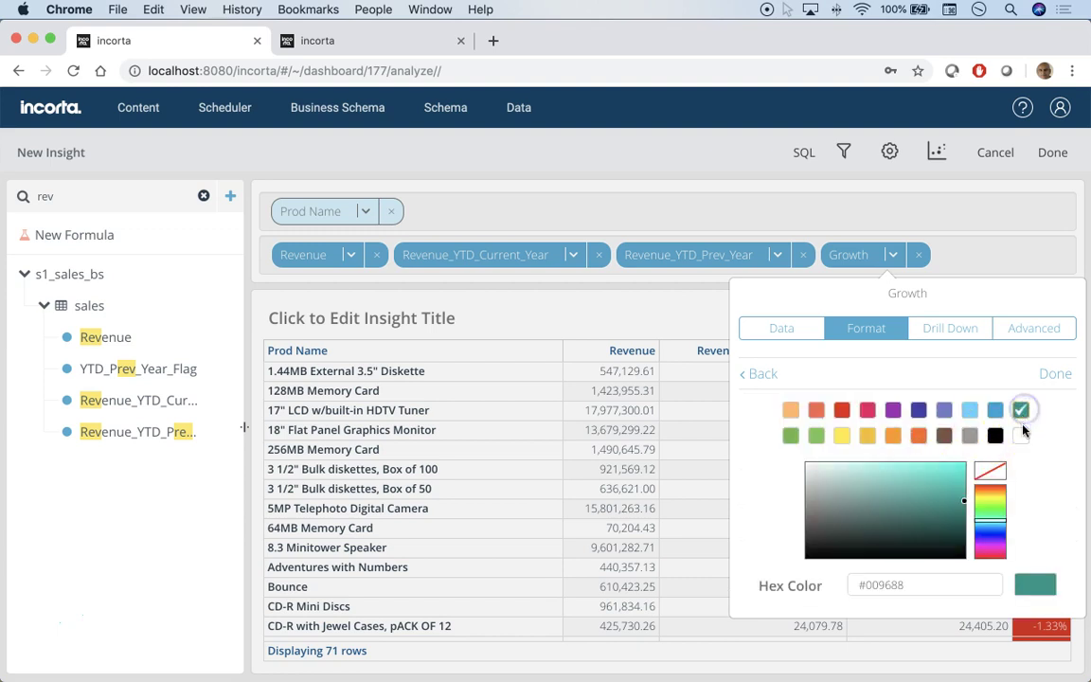
left_click(1051, 373)
left_click(1051, 558)
left_click(1024, 432)
left_click(1054, 373)
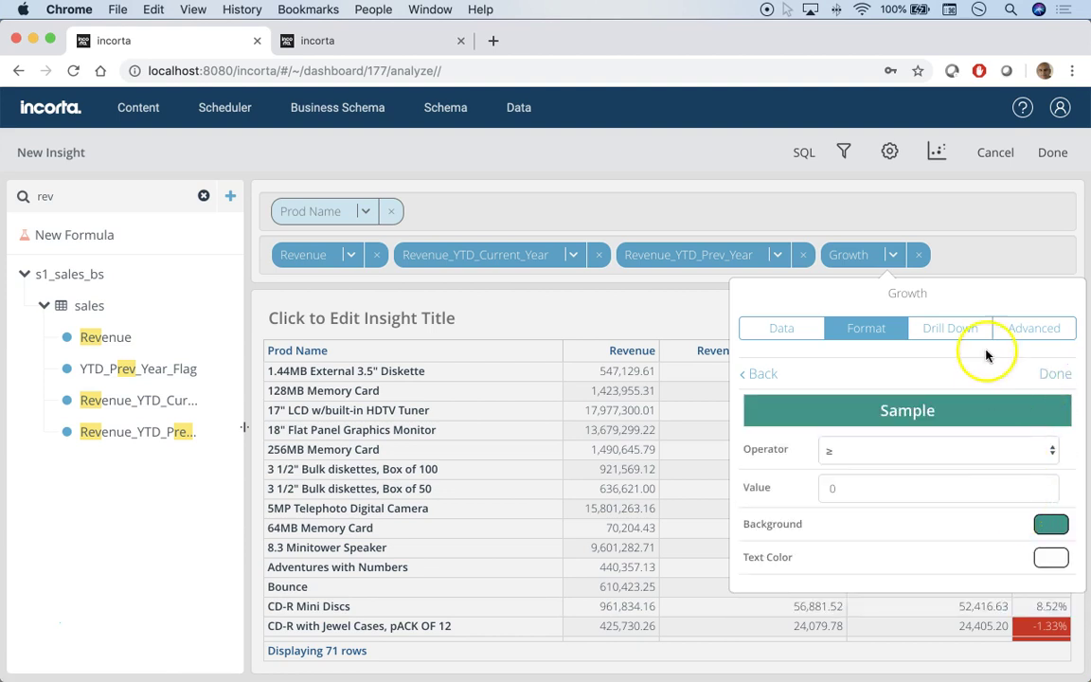
left_click(1054, 373)
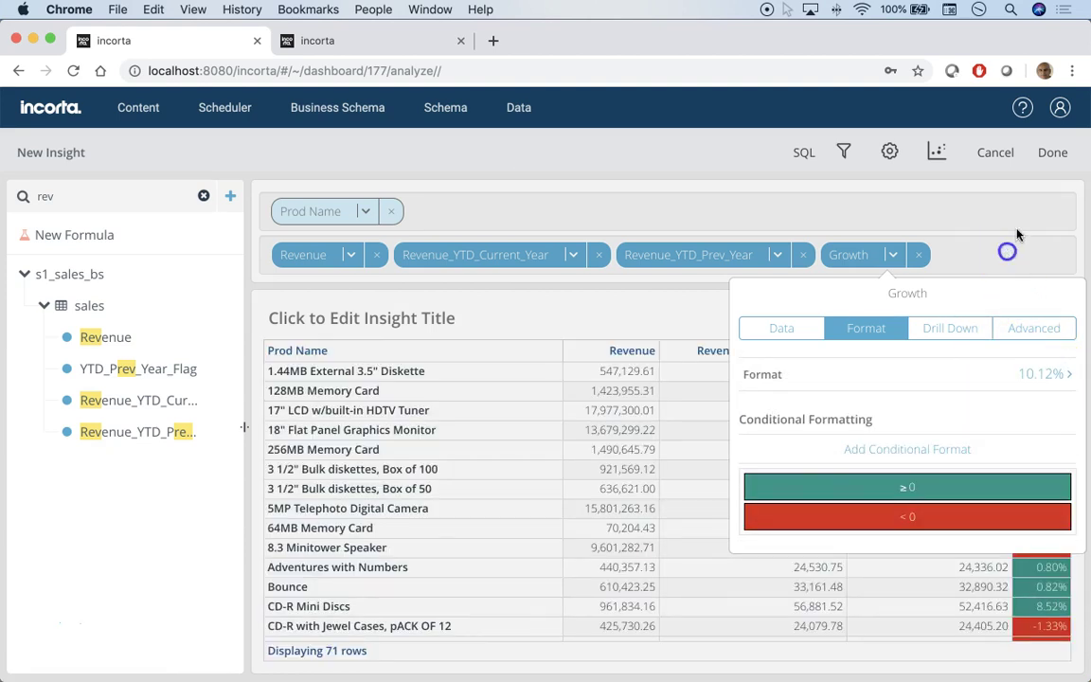
left_click(1051, 152)
scroll(610, 469, "down", 5)
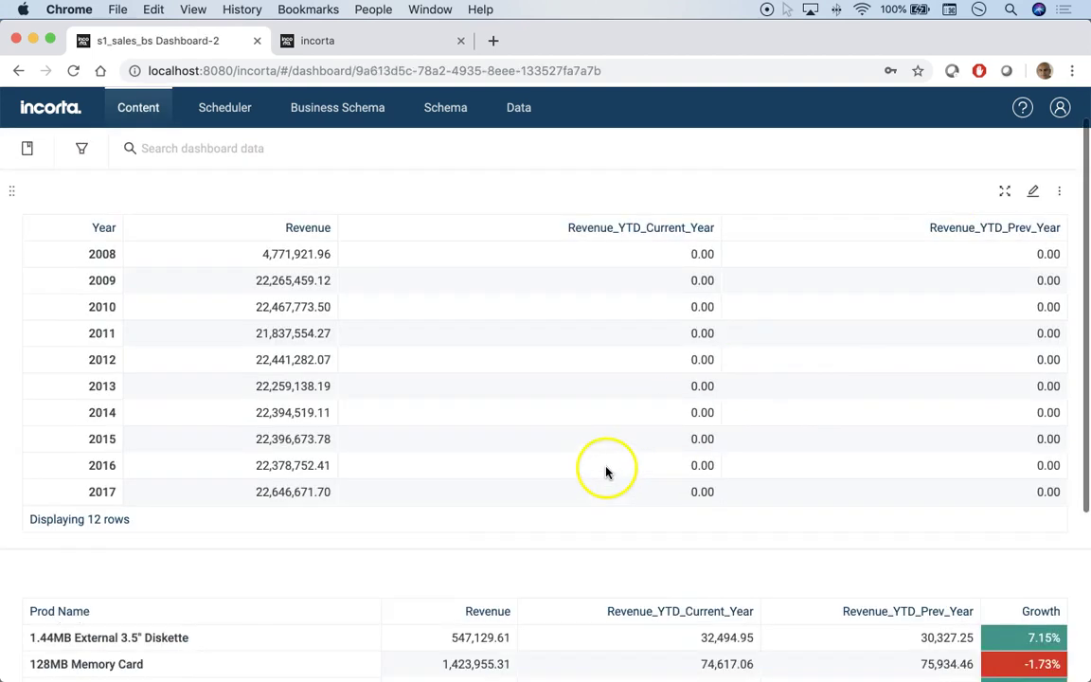